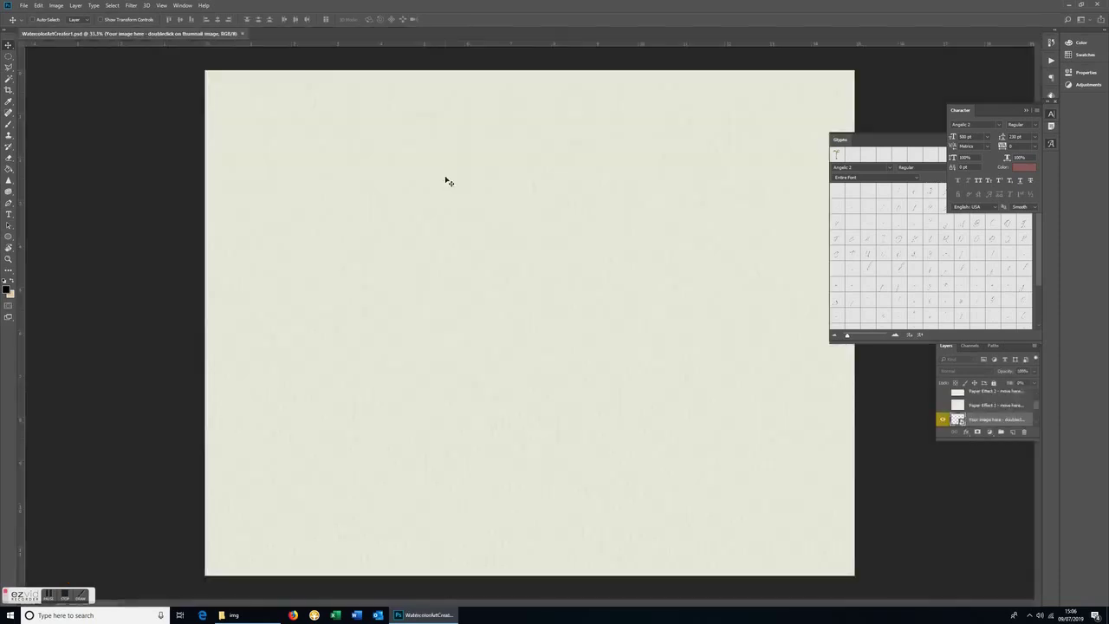
Step: Undock the watercolor template document into a floating window and lengthen the Layers panel to show the full layer list
{"action": "left_click_drag", "start_coordinate": [217, 36], "coordinate": [280, 57]}
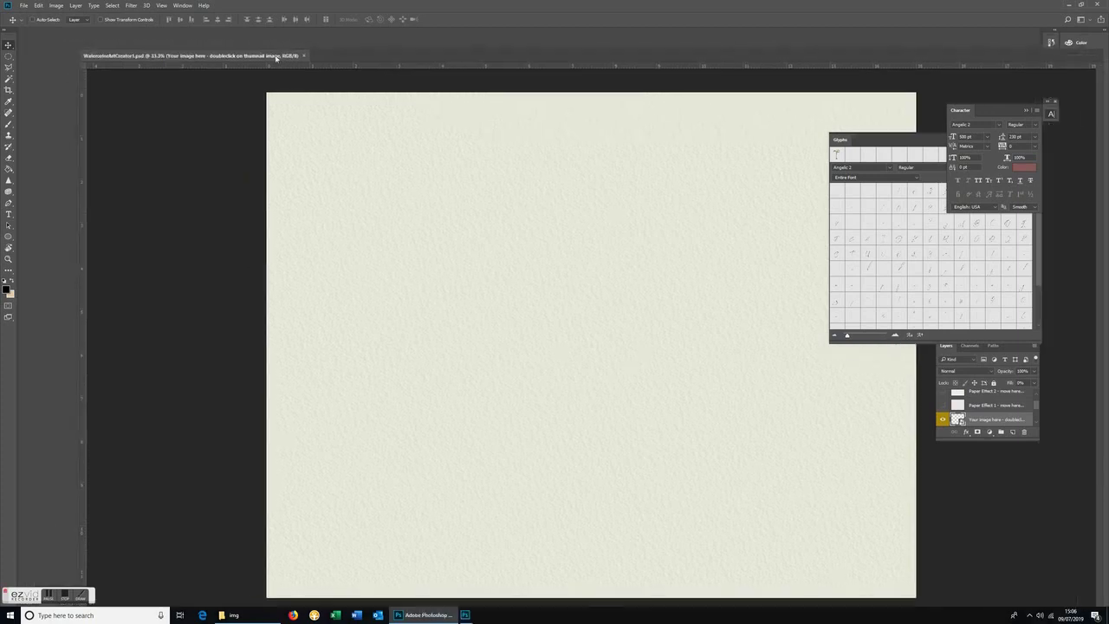
{"action": "left_click", "coordinate": [1052, 145]}
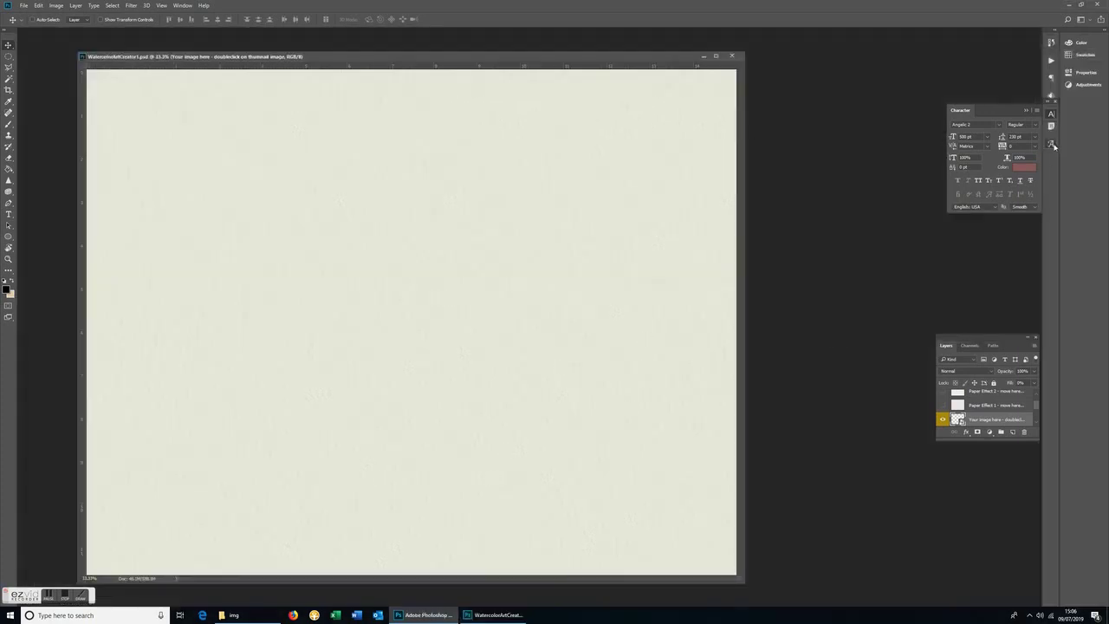
{"action": "left_click_drag", "start_coordinate": [621, 63], "coordinate": [738, 77]}
{"action": "left_click_drag", "start_coordinate": [988, 440], "coordinate": [1012, 606]}
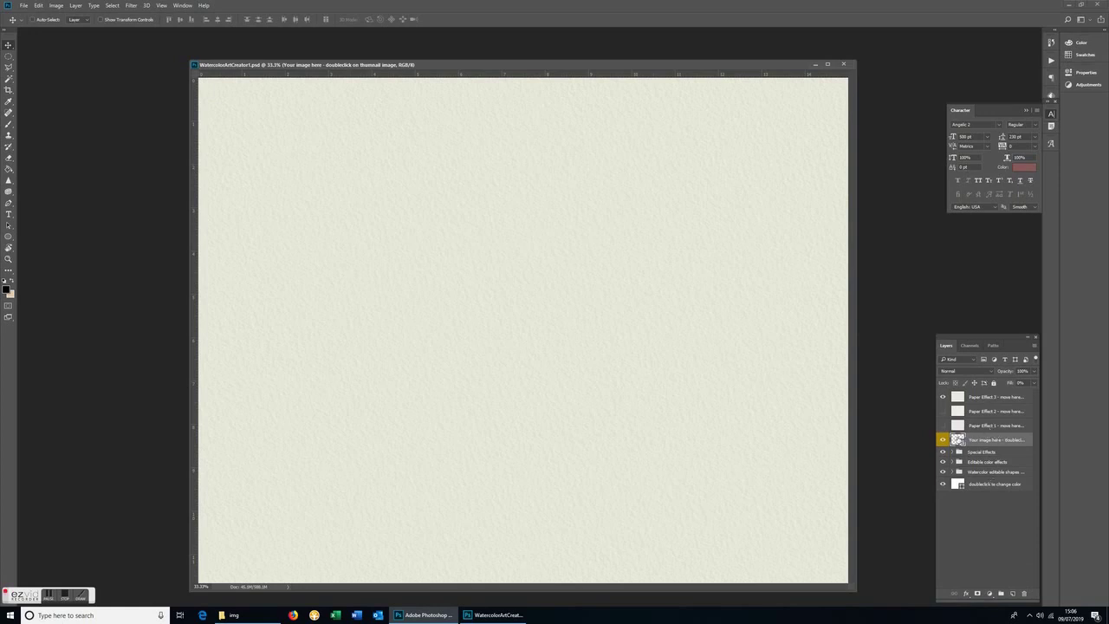
Step: Open the contents of the "Your image here" smart object and load blonde.jpg from the img folder in a floating window
{"action": "double_click", "coordinate": [958, 439]}
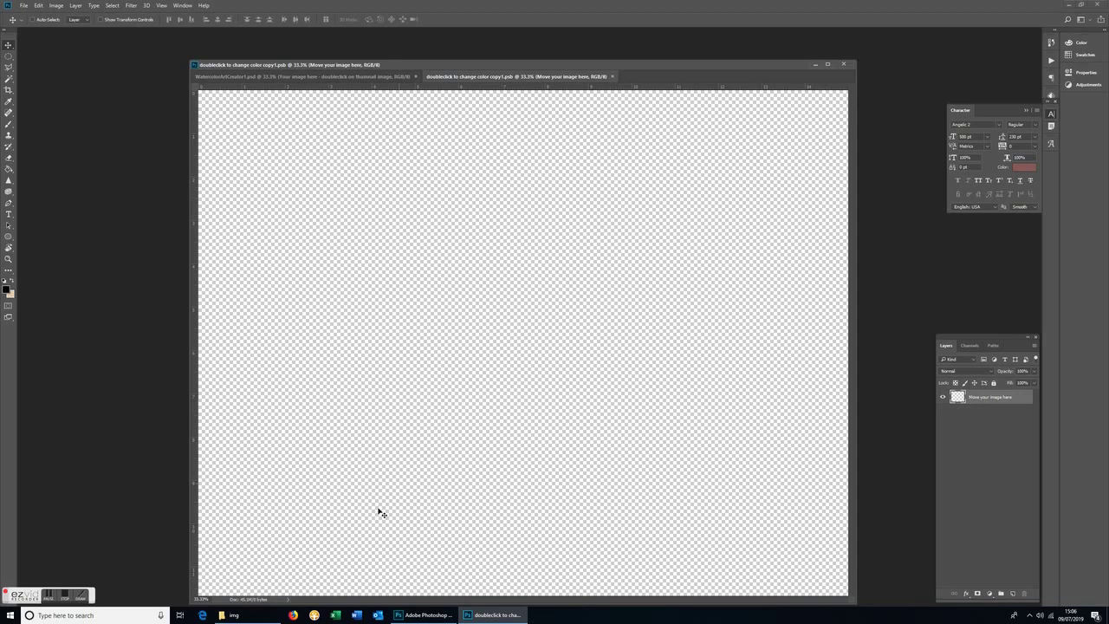
{"action": "left_click", "coordinate": [252, 620]}
{"action": "left_click_drag", "start_coordinate": [401, 147], "coordinate": [99, 274]}
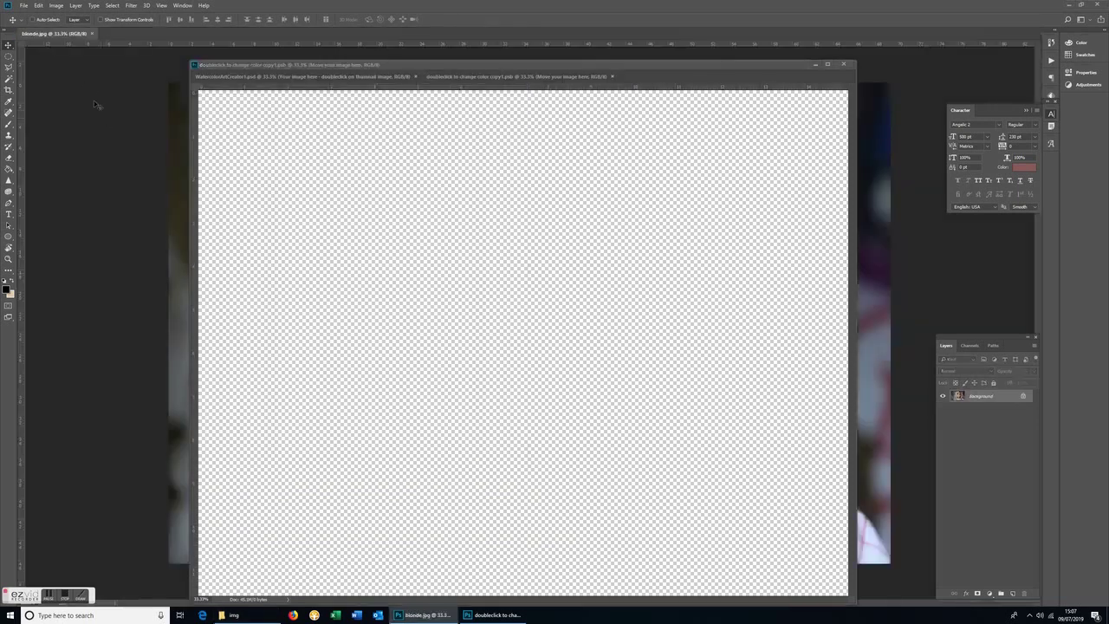
{"action": "left_click_drag", "start_coordinate": [69, 33], "coordinate": [138, 98]}
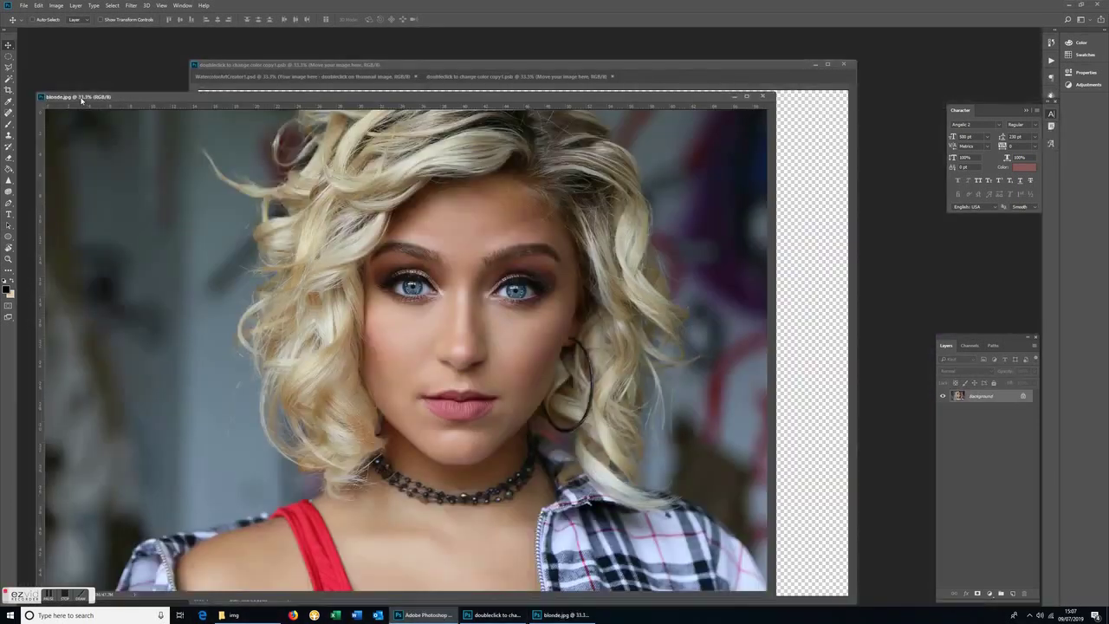
Step: Check the image size of blonde.jpg and of the smart object document for comparison
{"action": "left_click", "coordinate": [56, 5]}
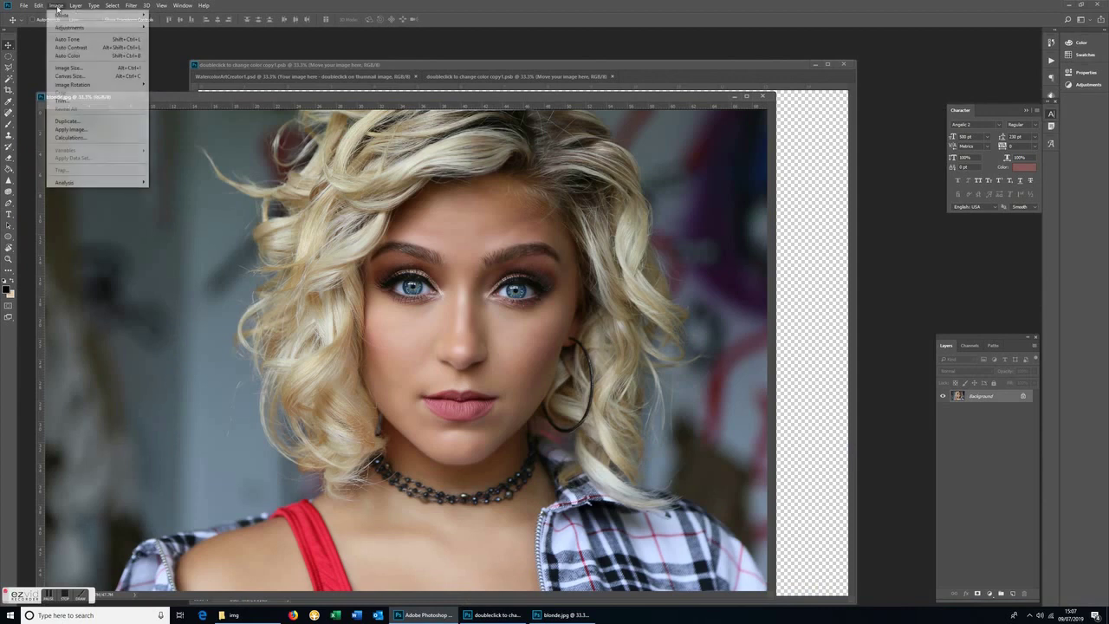
{"action": "left_click", "coordinate": [86, 69]}
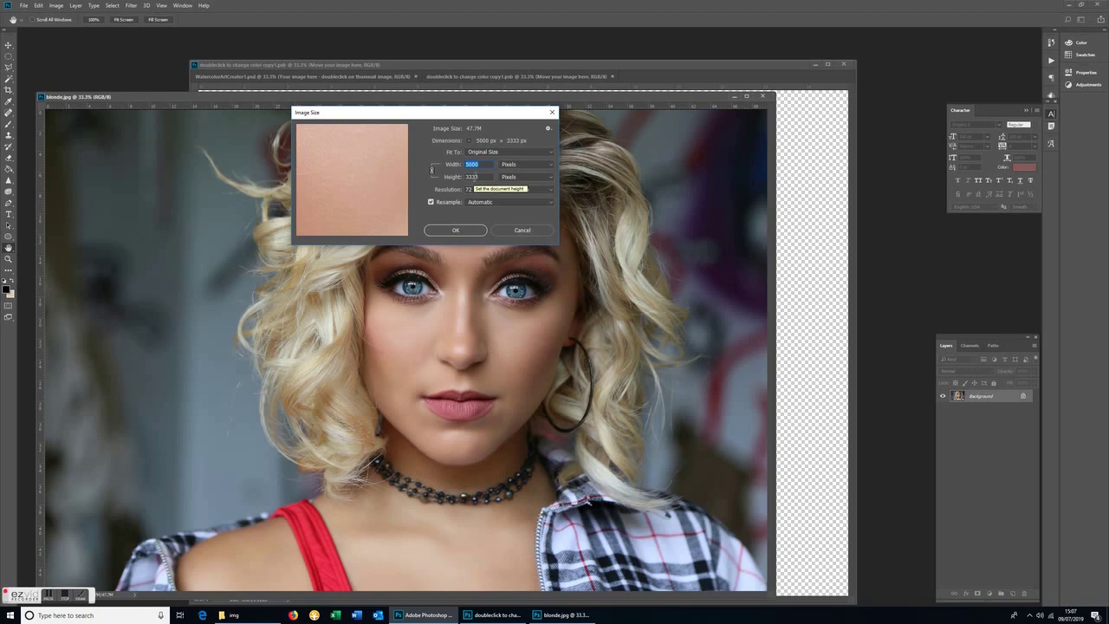
{"action": "left_click", "coordinate": [456, 229]}
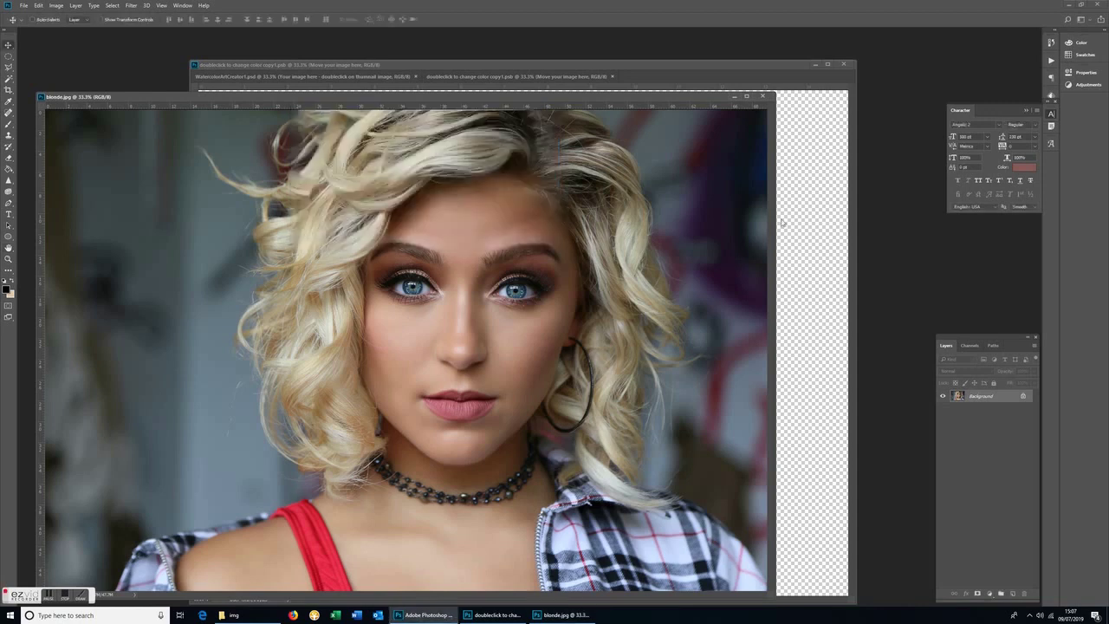
{"action": "left_click", "coordinate": [801, 220]}
{"action": "left_click", "coordinate": [64, 7]}
{"action": "left_click", "coordinate": [80, 69]}
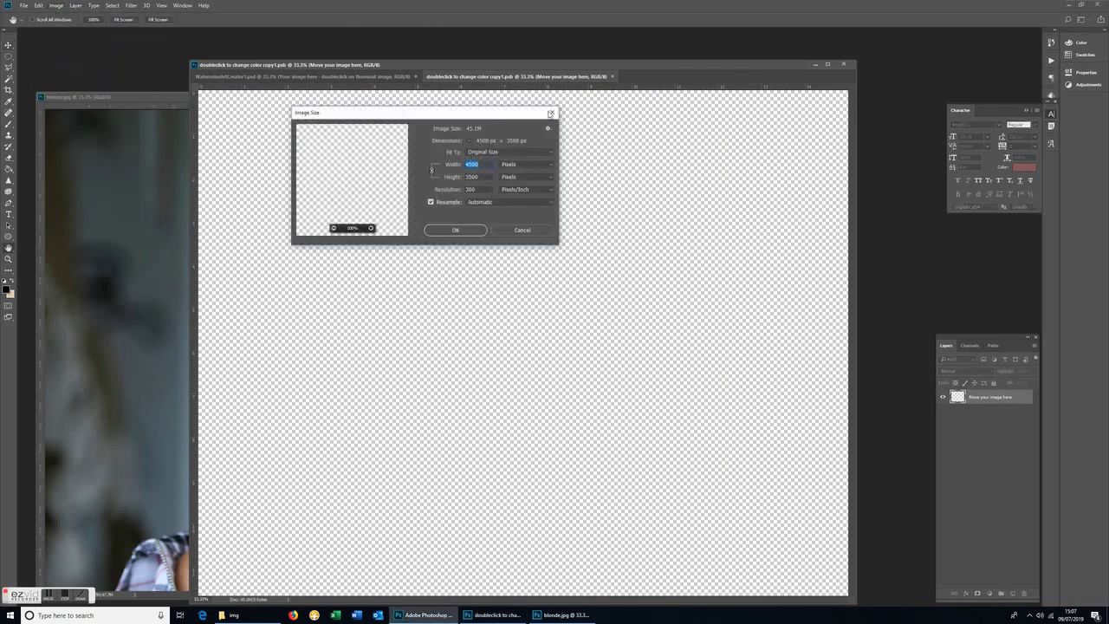
{"action": "left_click", "coordinate": [551, 112]}
{"action": "left_click", "coordinate": [184, 164]}
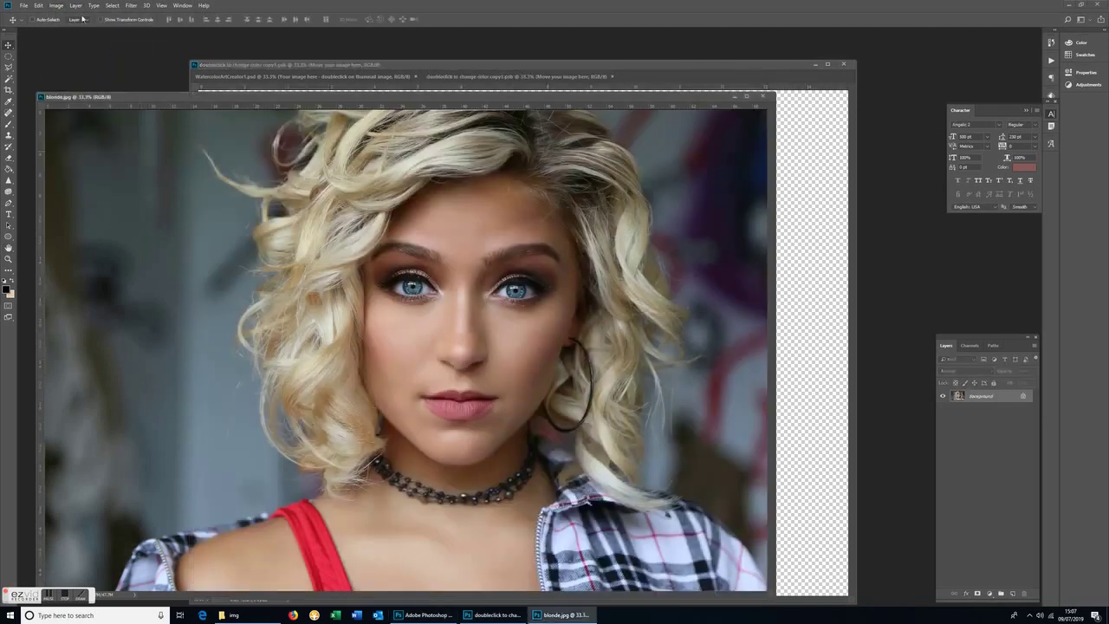
{"action": "left_click", "coordinate": [58, 6]}
{"action": "left_click", "coordinate": [80, 68]}
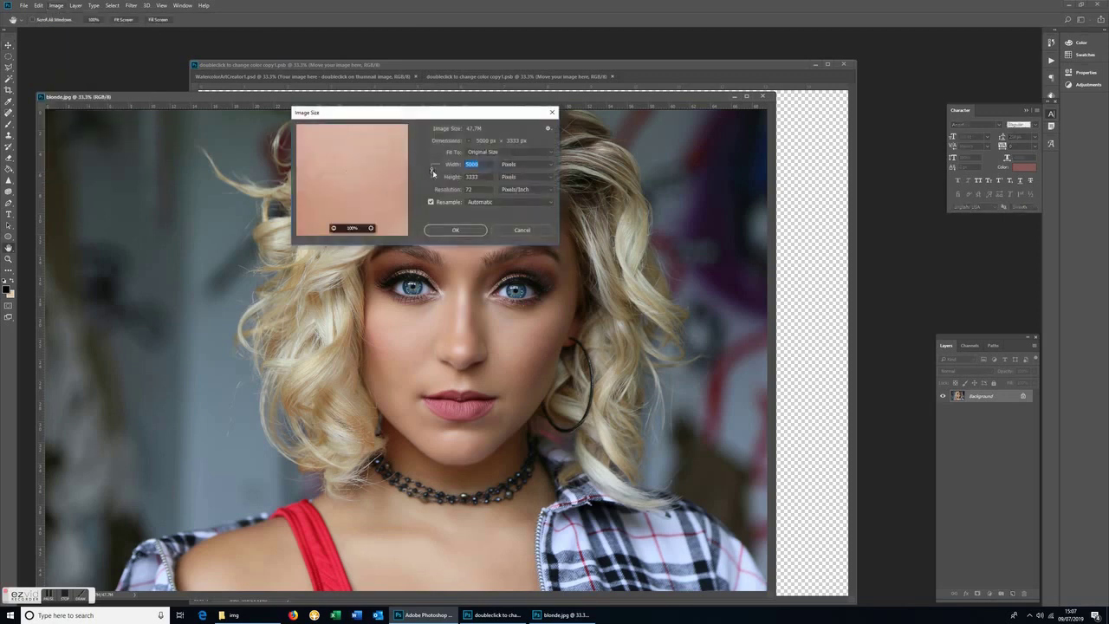
{"action": "left_click", "coordinate": [448, 178]}
{"action": "type", "text": "3500"}
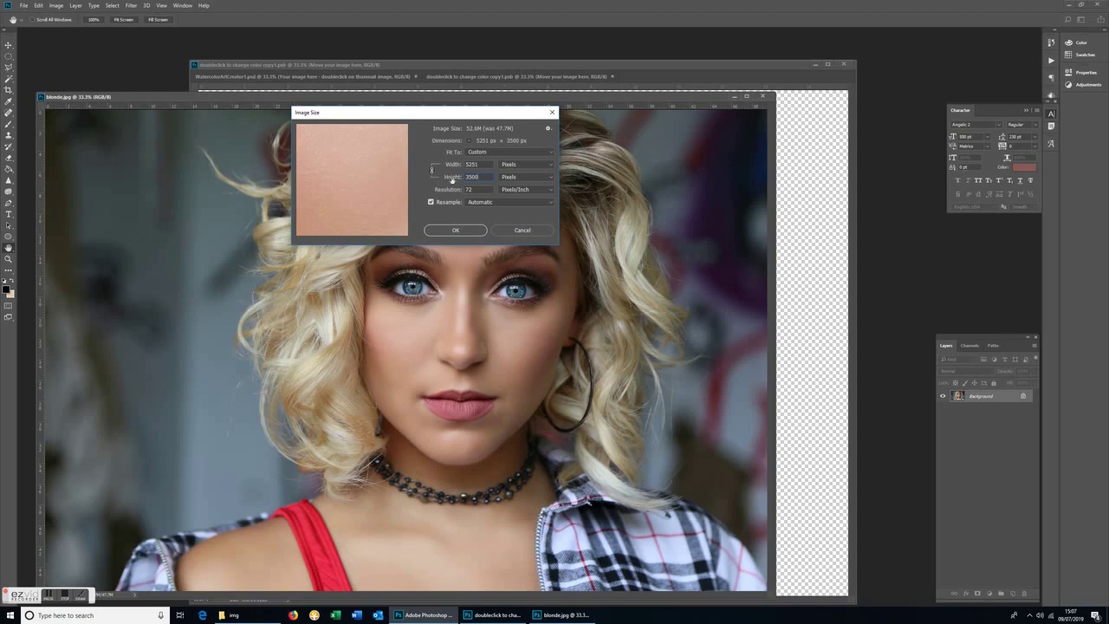
{"action": "left_click", "coordinate": [522, 229]}
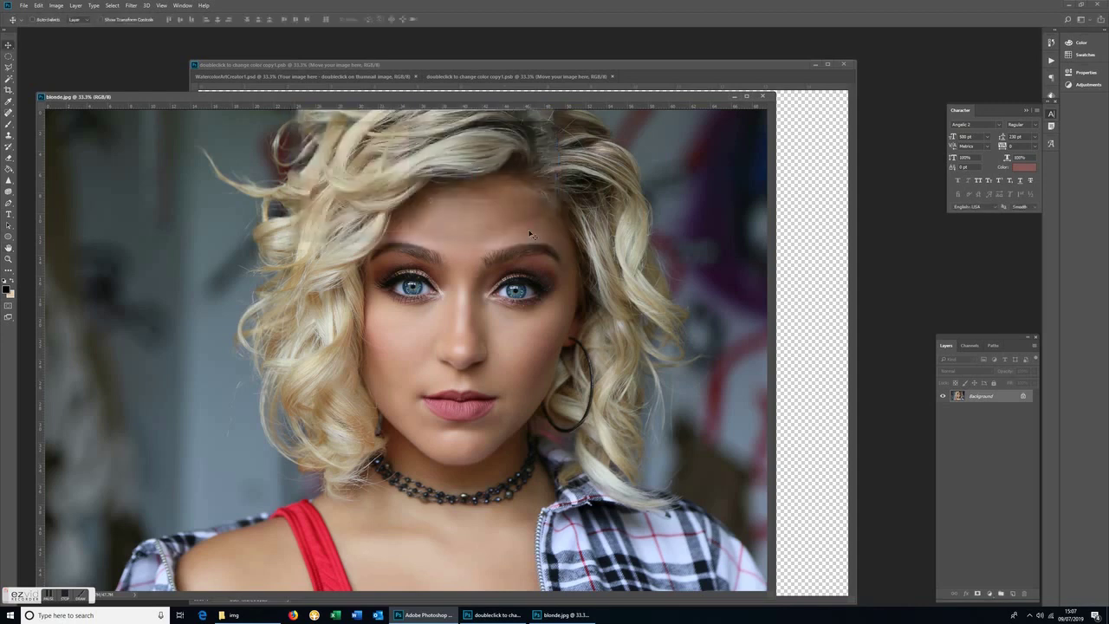
Step: Copy the blonde photo into the smart object document and shift it down and left, leaving gaps along the canvas's upper and right edges
{"action": "left_click_drag", "start_coordinate": [799, 307], "coordinate": [798, 300]}
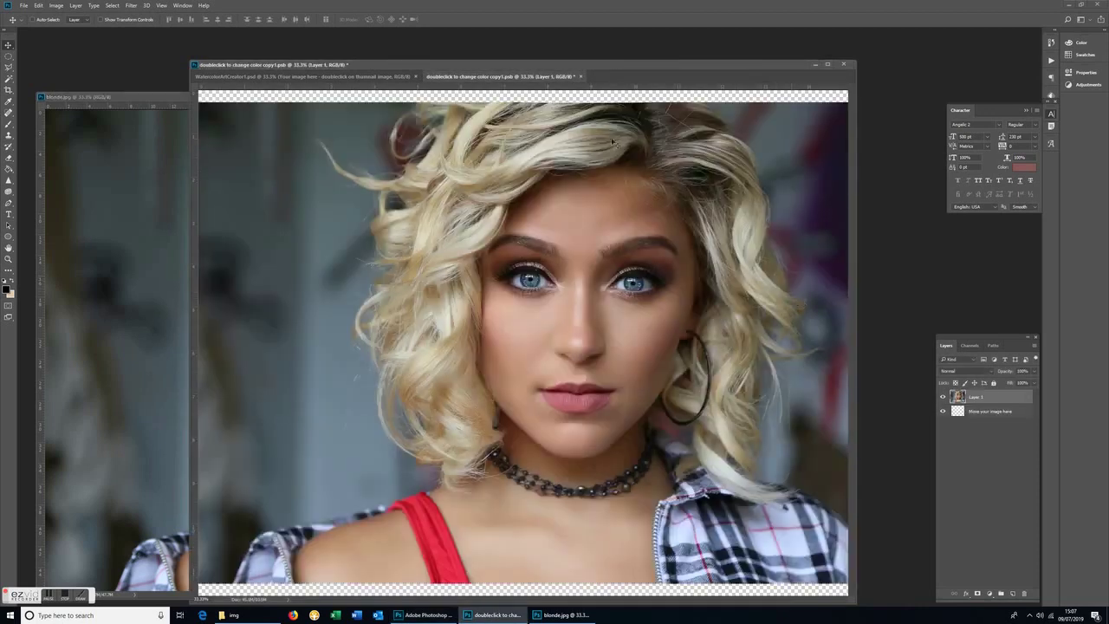
{"action": "left_click_drag", "start_coordinate": [605, 75], "coordinate": [534, 66]}
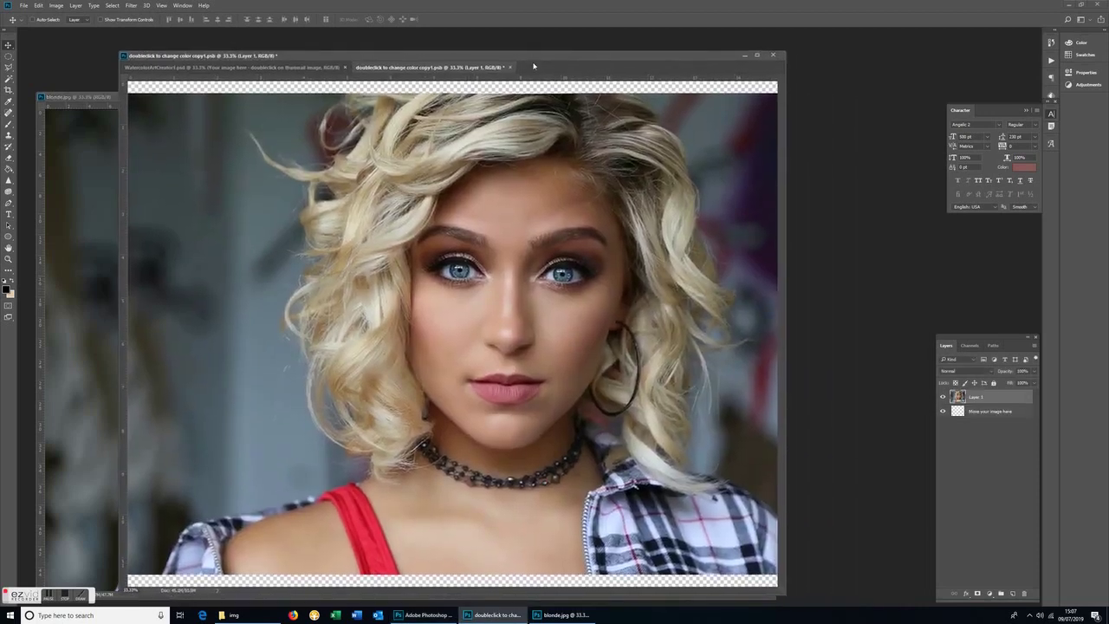
{"action": "left_click_drag", "start_coordinate": [595, 191], "coordinate": [537, 200]}
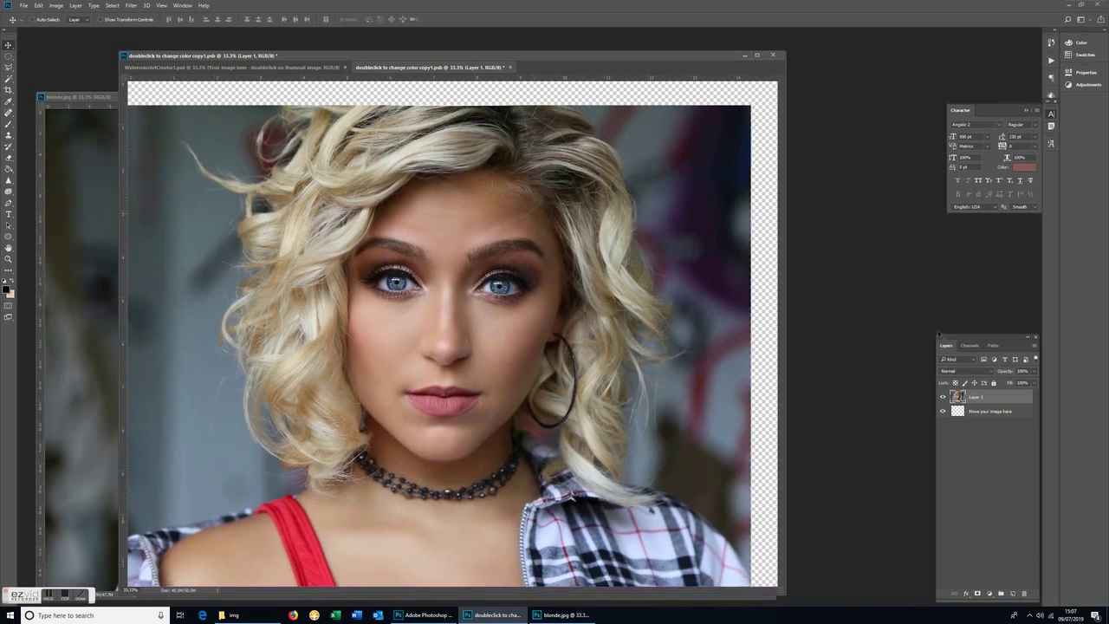
Step: Duplicate the photo layer, Layer 1, within the smart object document
{"action": "right_click", "coordinate": [982, 397]}
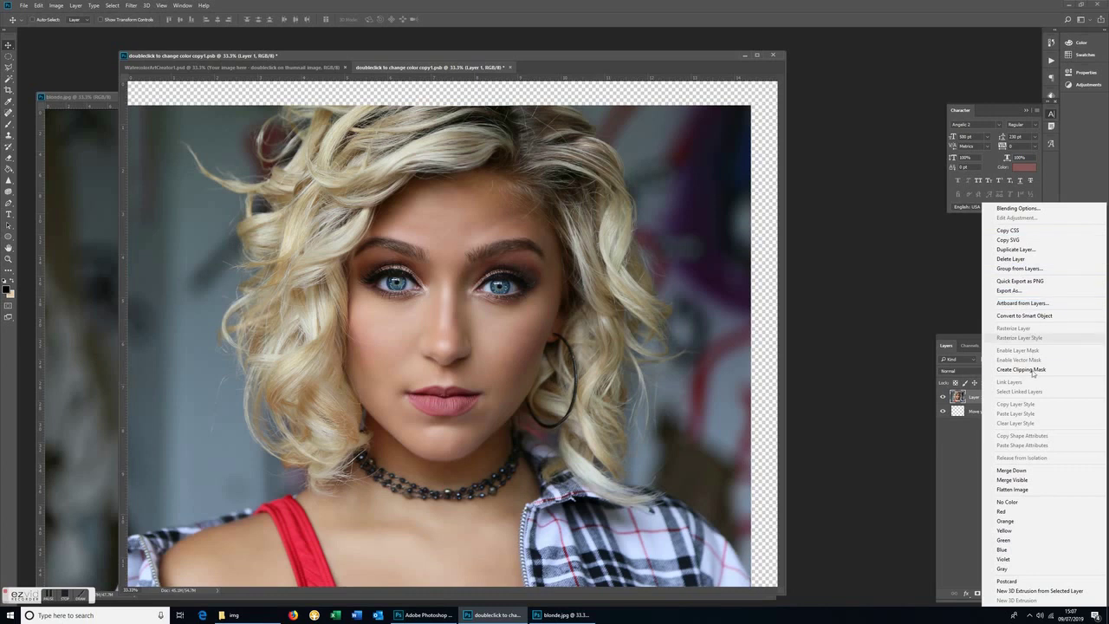
{"action": "left_click", "coordinate": [1015, 250]}
{"action": "left_click", "coordinate": [489, 141]}
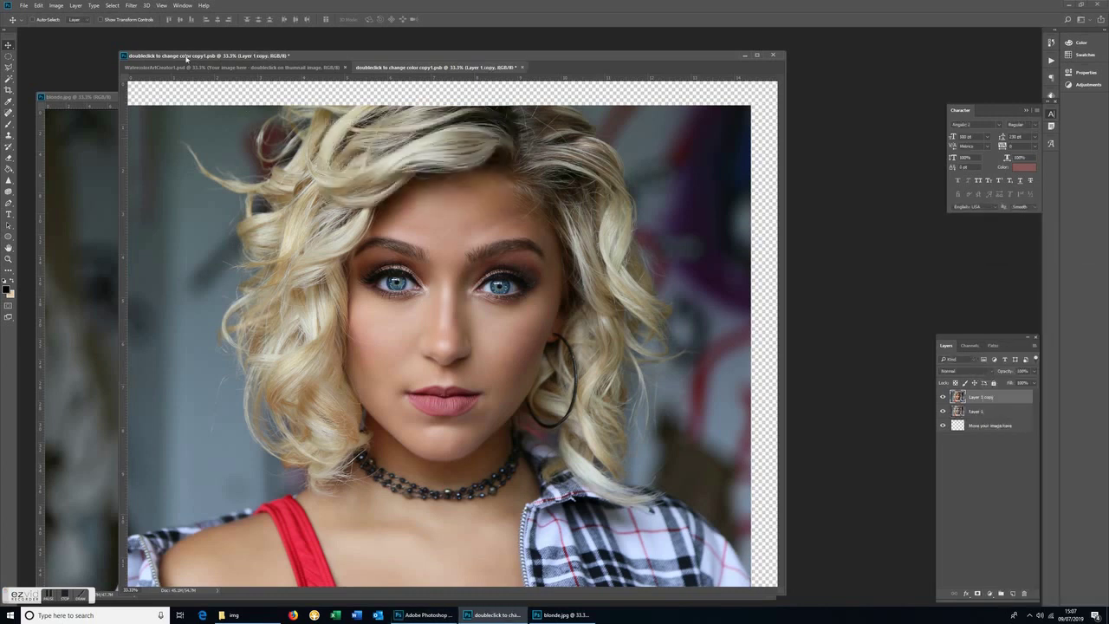
Step: Try flipping the duplicated photo layer vertically and undo the flip
{"action": "left_click", "coordinate": [38, 6]}
{"action": "mouse_move", "coordinate": [70, 191]}
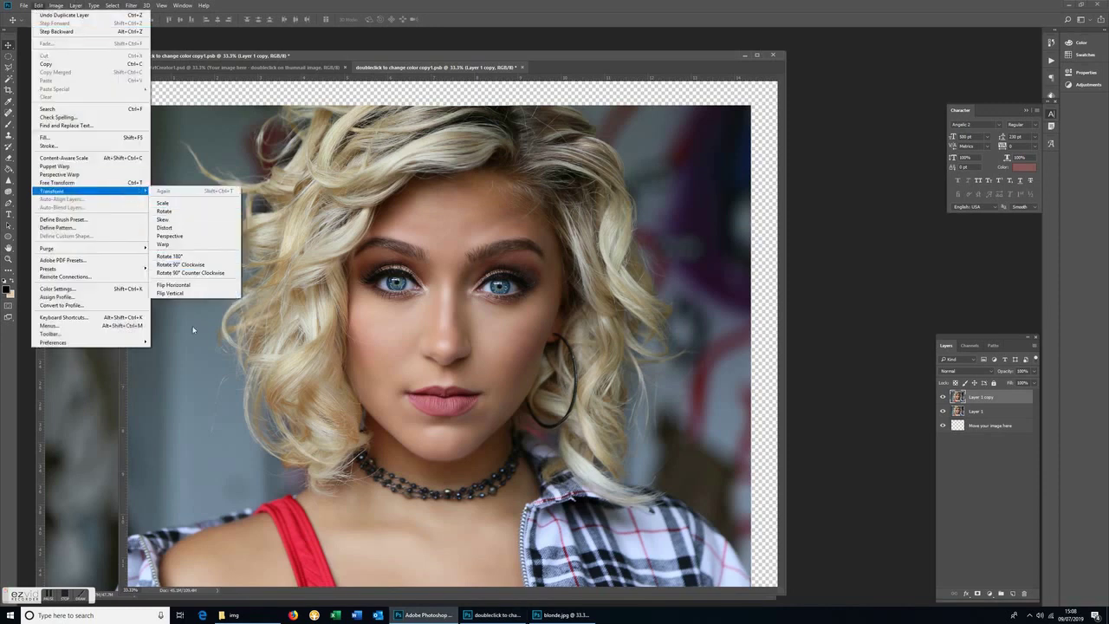
{"action": "left_click", "coordinate": [184, 296]}
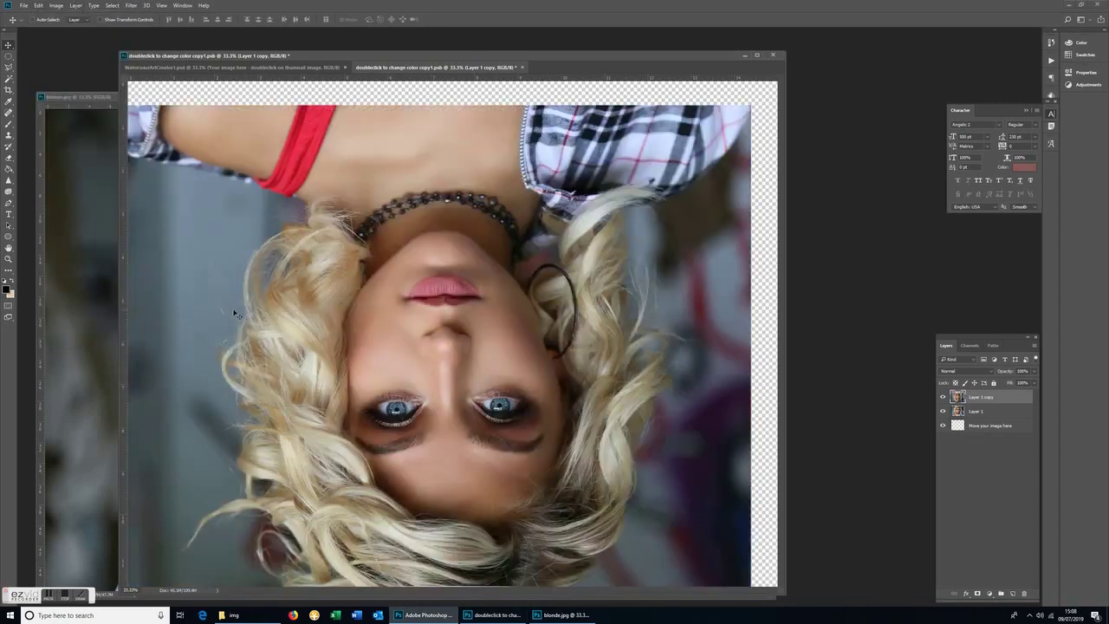
{"action": "left_click", "coordinate": [38, 6]}
{"action": "left_click", "coordinate": [43, 15]}
Step: Flip the duplicated photo layer horizontally and place it against the original's right edge to fill the side gap
{"action": "left_click", "coordinate": [38, 7]}
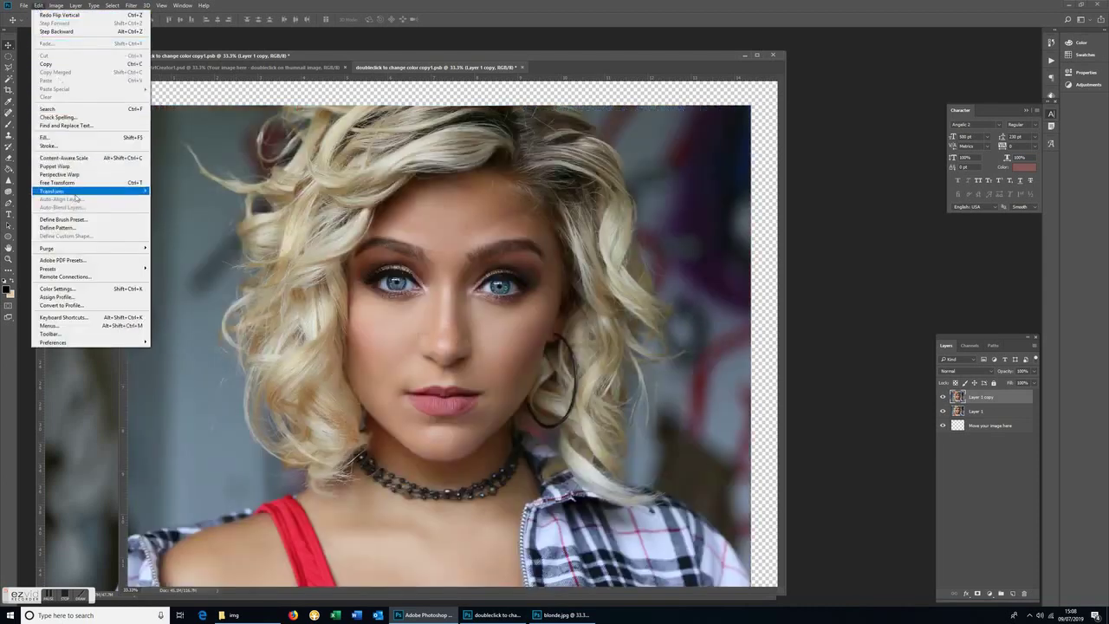
{"action": "mouse_move", "coordinate": [75, 192]}
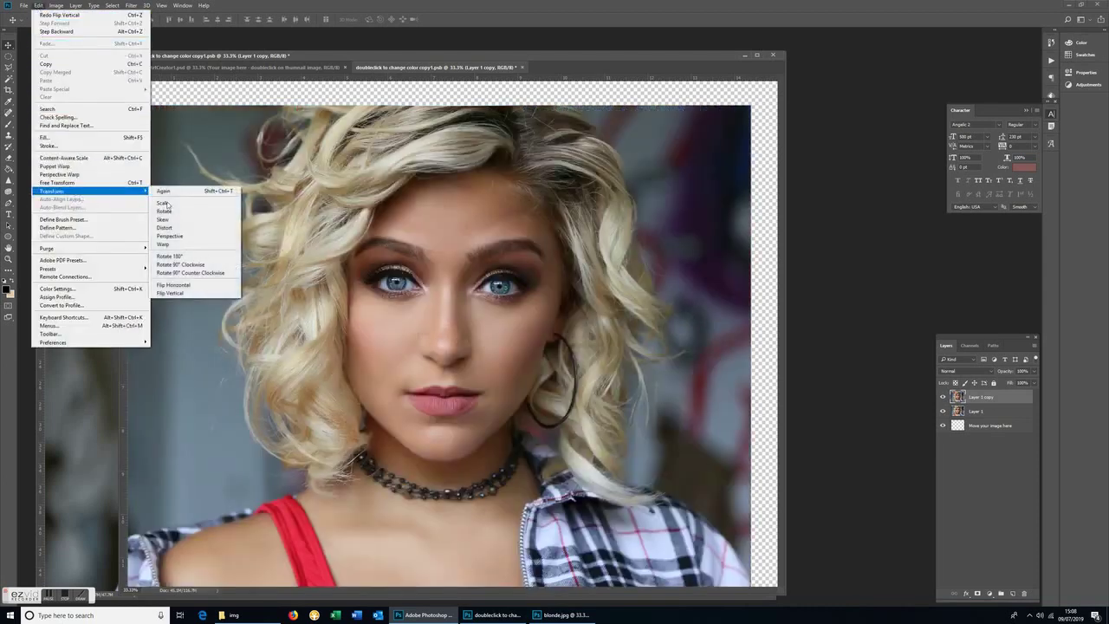
{"action": "left_click", "coordinate": [174, 284]}
{"action": "left_click_drag", "start_coordinate": [218, 299], "coordinate": [806, 286]}
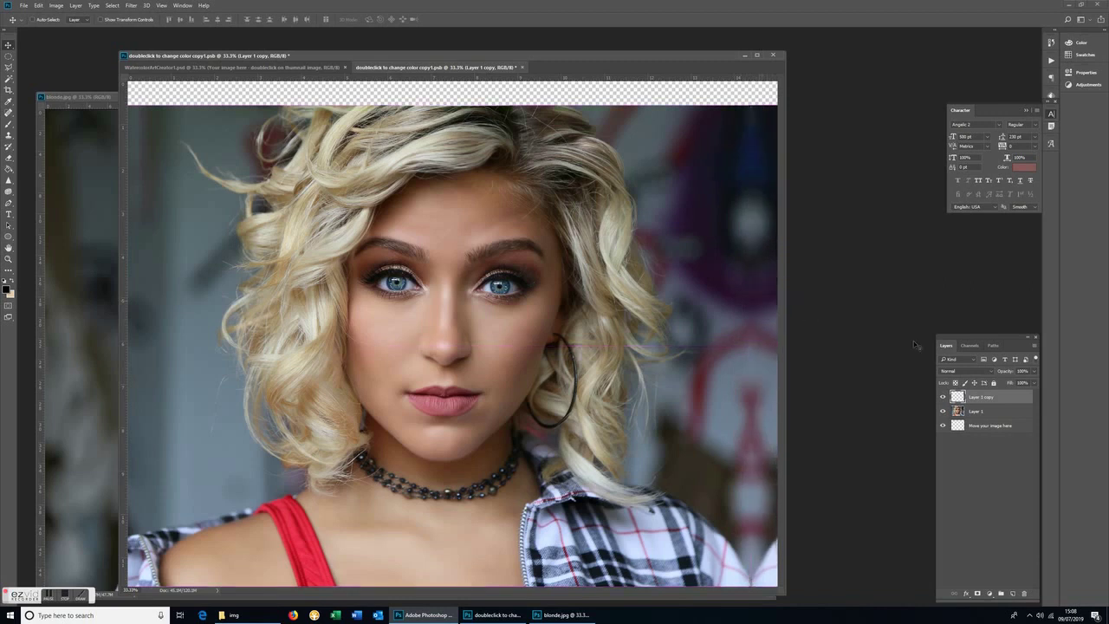
Step: Duplicate Layer 1 and Layer 1 copy together within the same document
{"action": "left_click", "coordinate": [974, 410], "text": "shift"}
{"action": "right_click", "coordinate": [983, 406]}
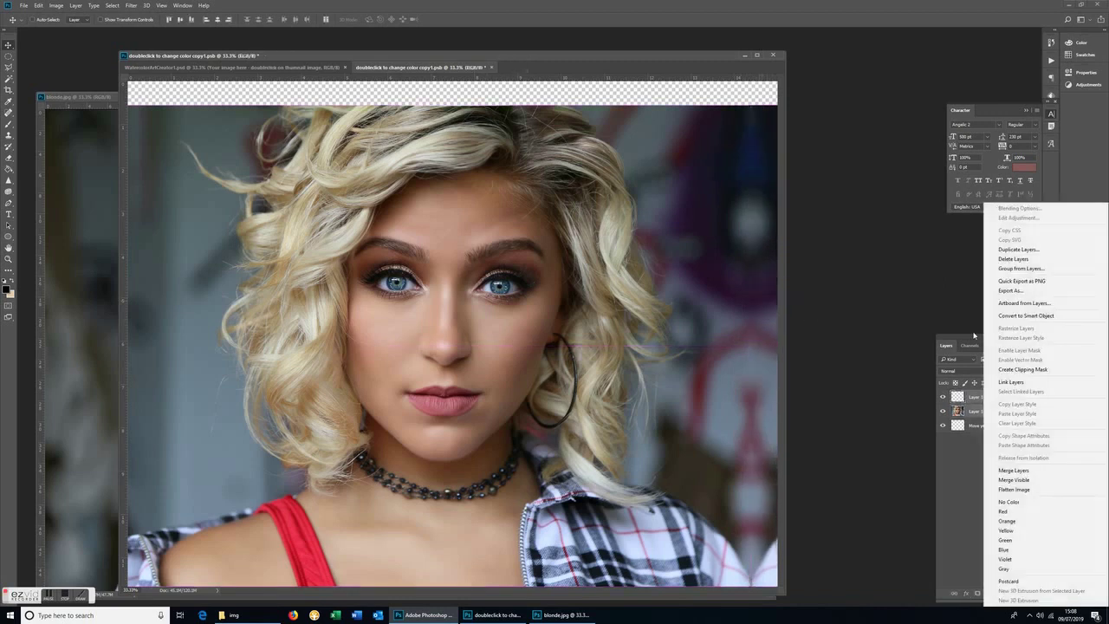
{"action": "left_click", "coordinate": [1019, 250]}
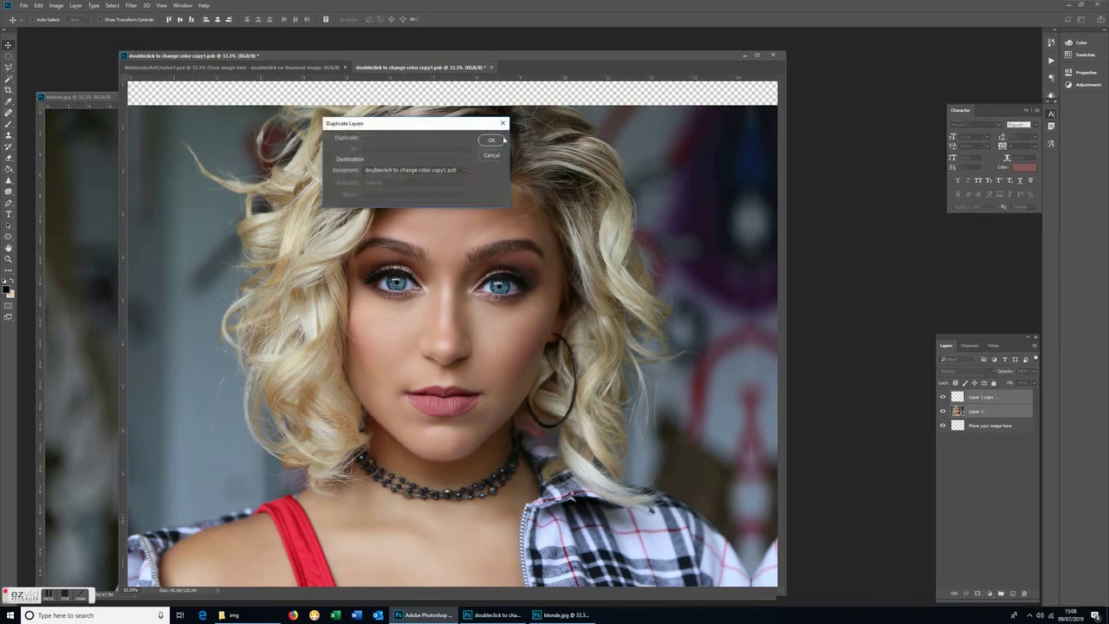
{"action": "left_click", "coordinate": [502, 139]}
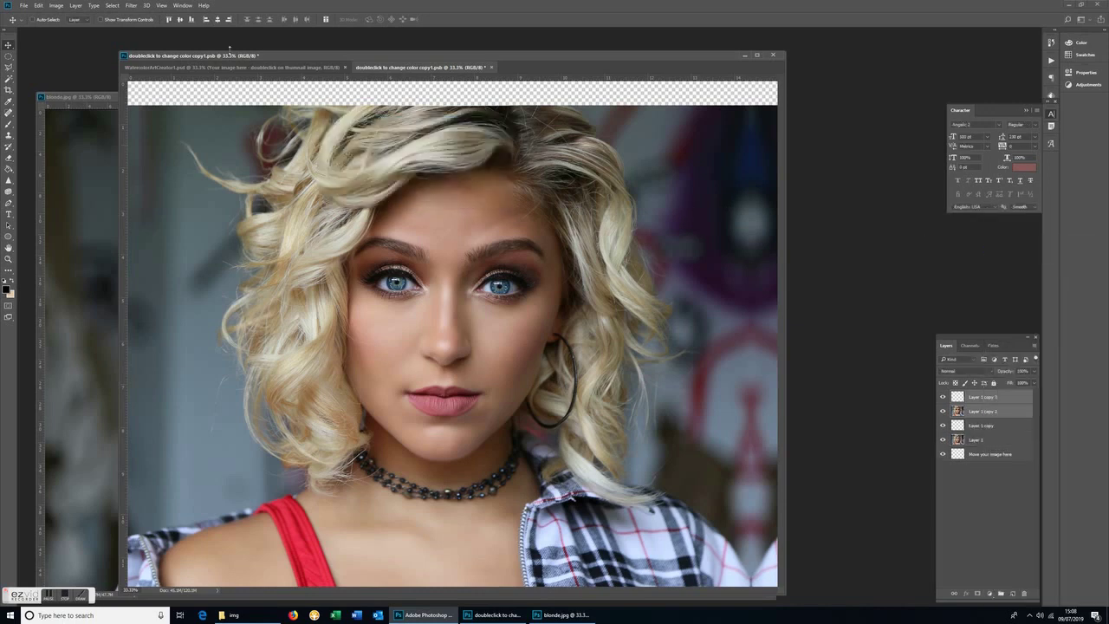
Step: Flip the two new layer copies vertically and align them with the photo's upper edge to fill the gap above it
{"action": "left_click", "coordinate": [42, 7]}
{"action": "mouse_move", "coordinate": [91, 193]}
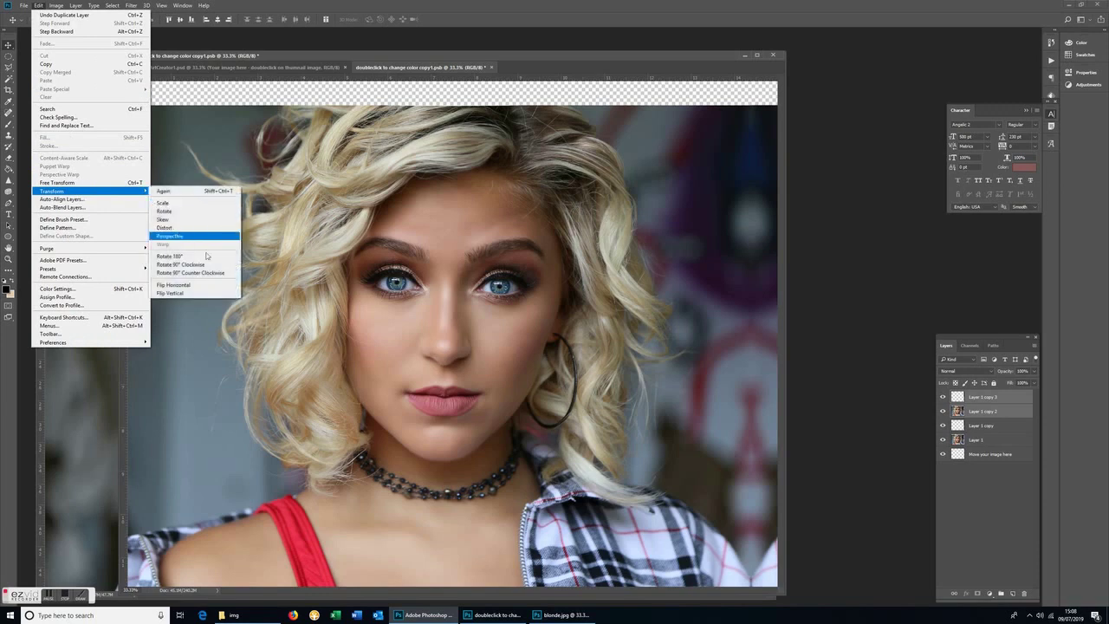
{"action": "left_click", "coordinate": [200, 293]}
{"action": "left_click_drag", "start_coordinate": [485, 404], "coordinate": [575, 173]}
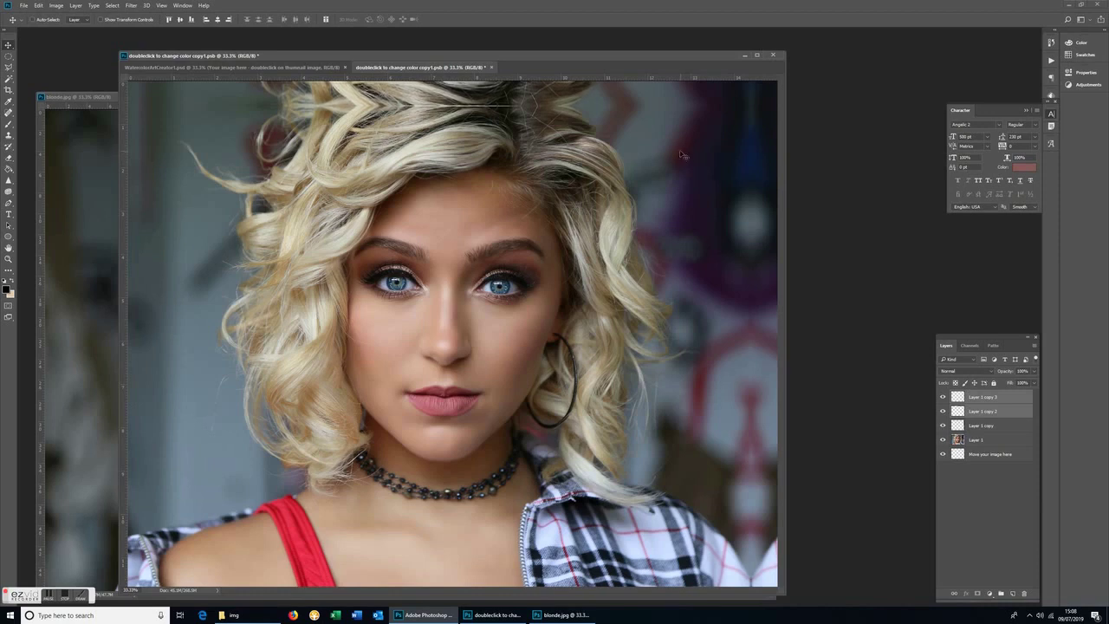
Step: Scale Layer 1 and its three copies together to about 95%, reposition them over the canvas, and apply the transformation
{"action": "left_click", "coordinate": [995, 398]}
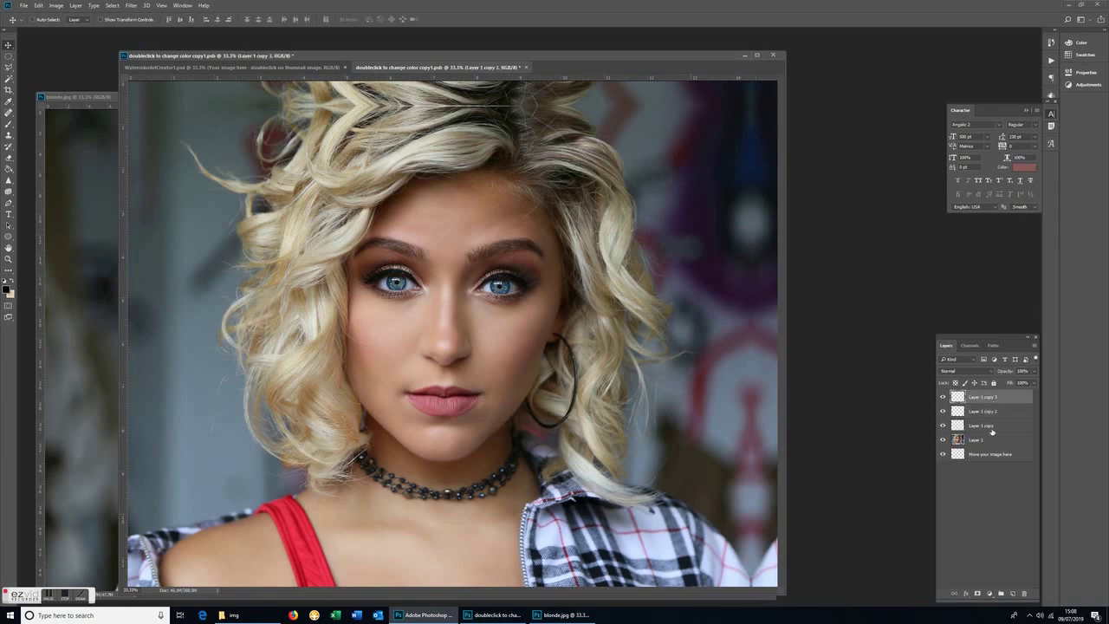
{"action": "left_click", "coordinate": [989, 439], "text": "shift"}
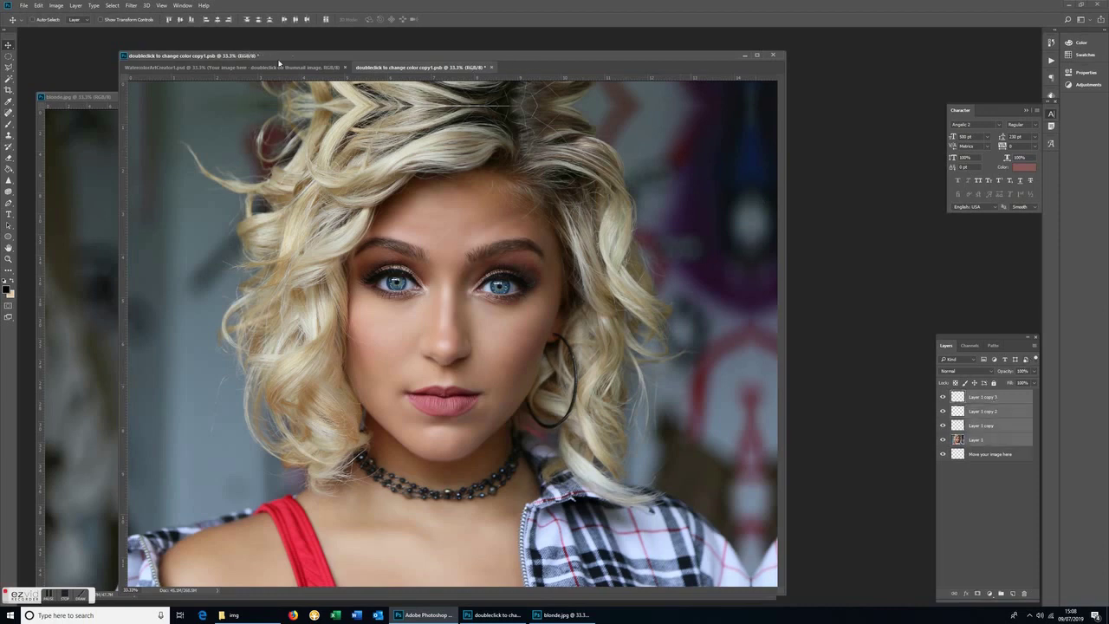
{"action": "left_click", "coordinate": [162, 6]}
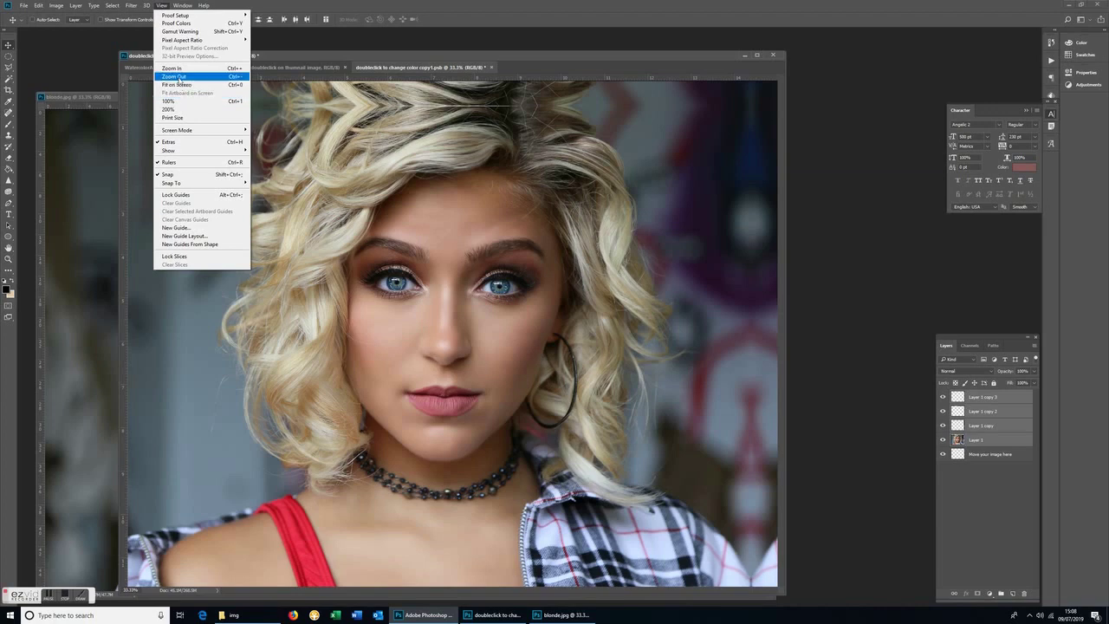
{"action": "left_click", "coordinate": [178, 77]}
{"action": "left_click", "coordinate": [162, 6]}
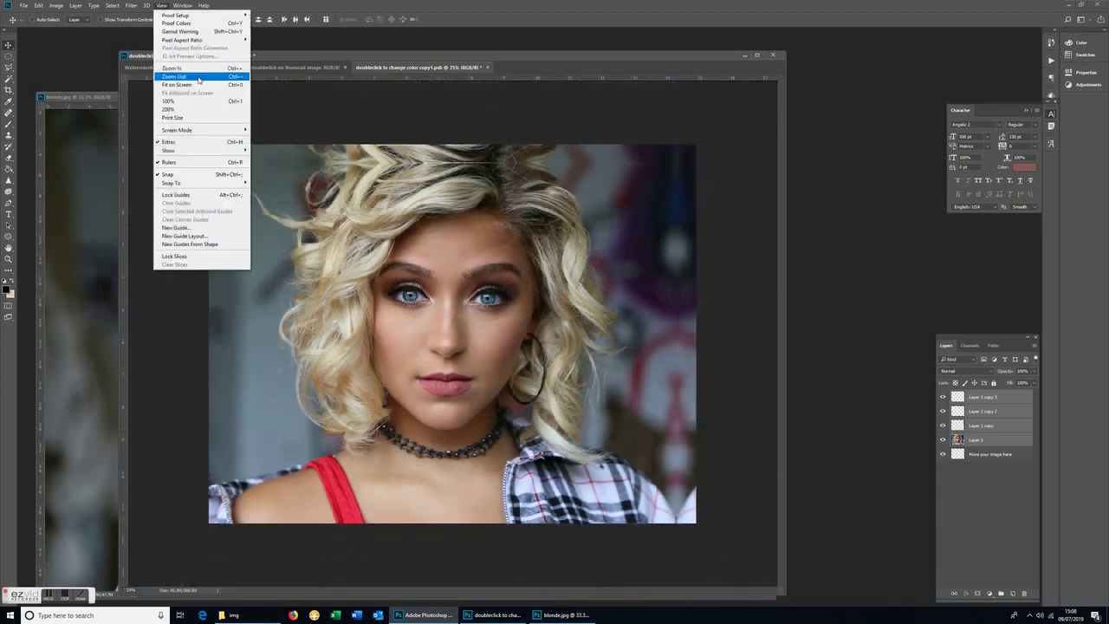
{"action": "left_click", "coordinate": [187, 77]}
{"action": "left_click", "coordinate": [40, 6]}
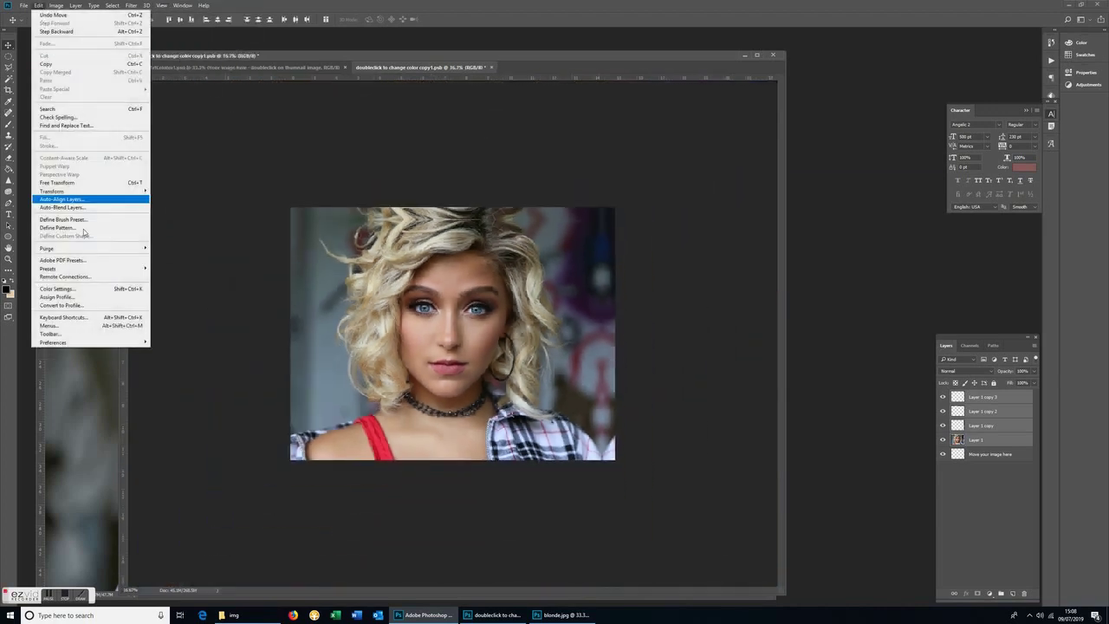
{"action": "mouse_move", "coordinate": [79, 192]}
{"action": "left_click", "coordinate": [171, 204]}
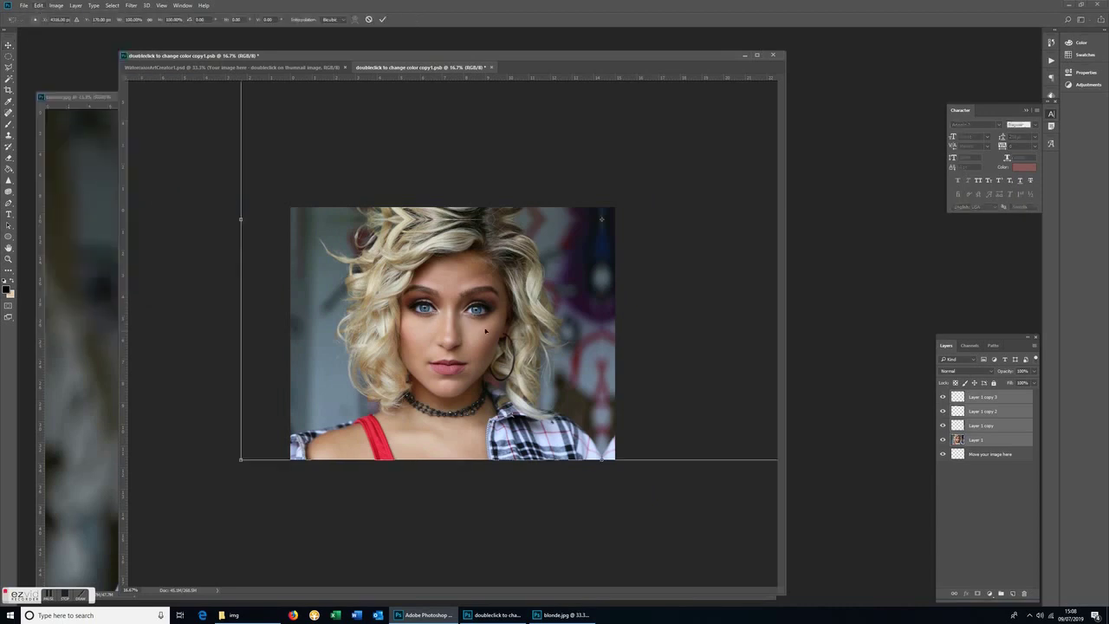
{"action": "left_click_drag", "start_coordinate": [241, 459], "coordinate": [277, 437]}
{"action": "left_click_drag", "start_coordinate": [490, 325], "coordinate": [472, 348]}
{"action": "left_click", "coordinate": [15, 44]}
{"action": "left_click", "coordinate": [510, 225]}
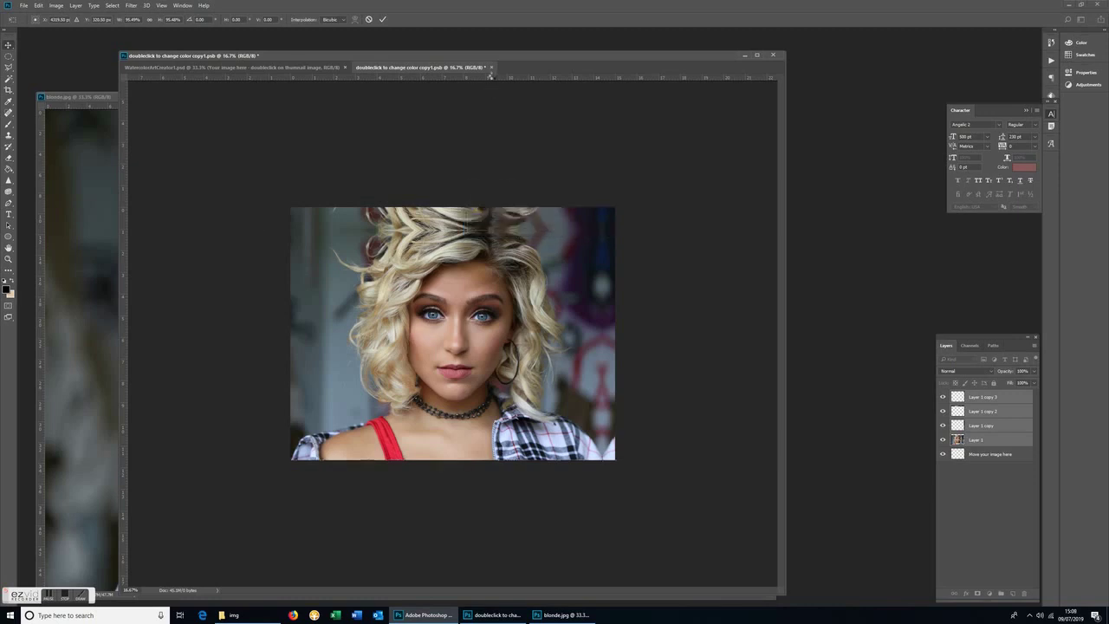
Step: Merge the four selected photo layers into one, and save and close the smart object document
{"action": "right_click", "coordinate": [1007, 424]}
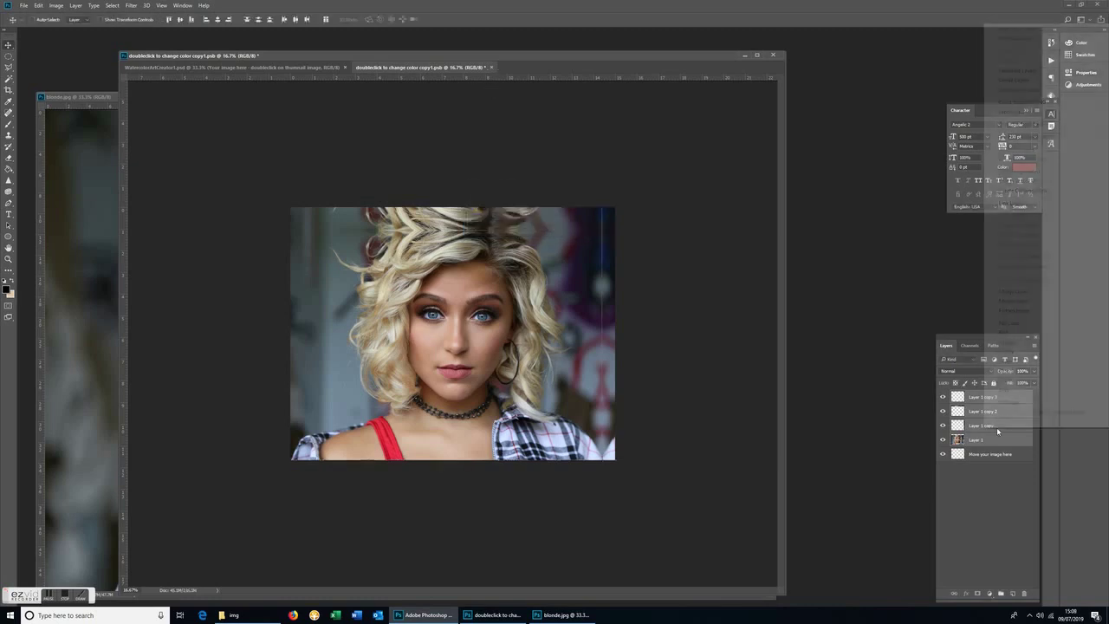
{"action": "left_click", "coordinate": [1012, 291]}
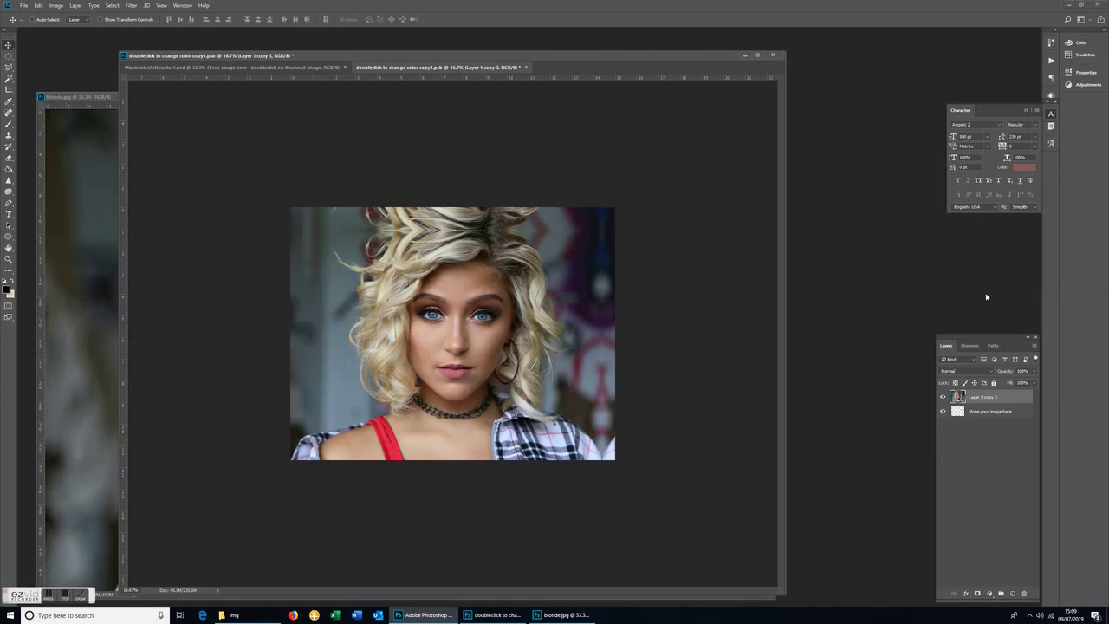
{"action": "left_click", "coordinate": [526, 67]}
{"action": "left_click", "coordinate": [512, 227]}
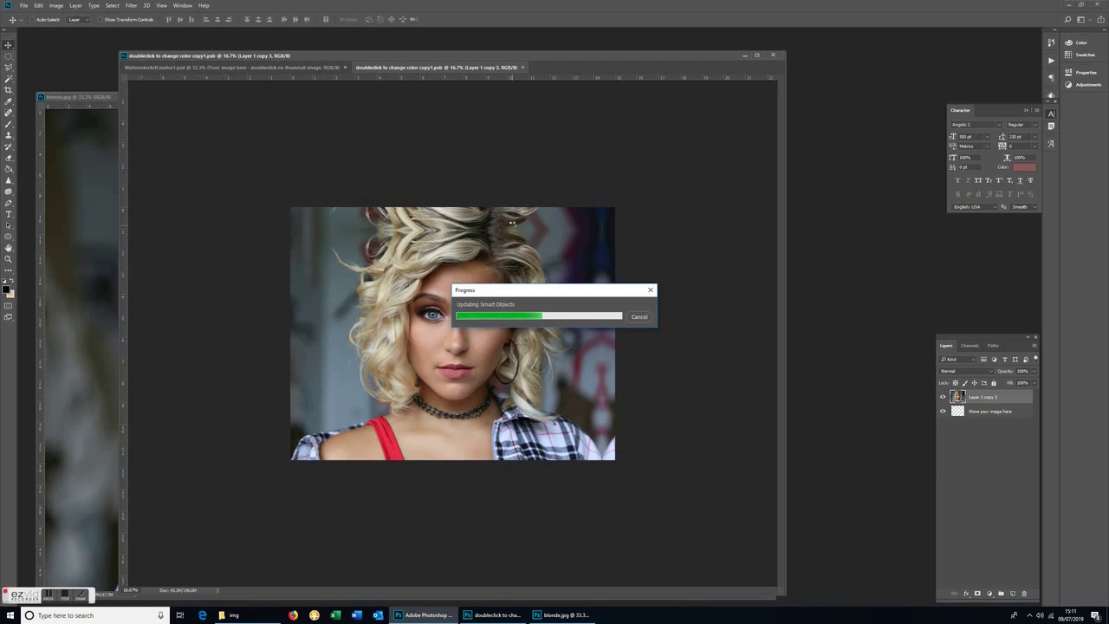
{"action": "key", "text": "ctrl+w"}
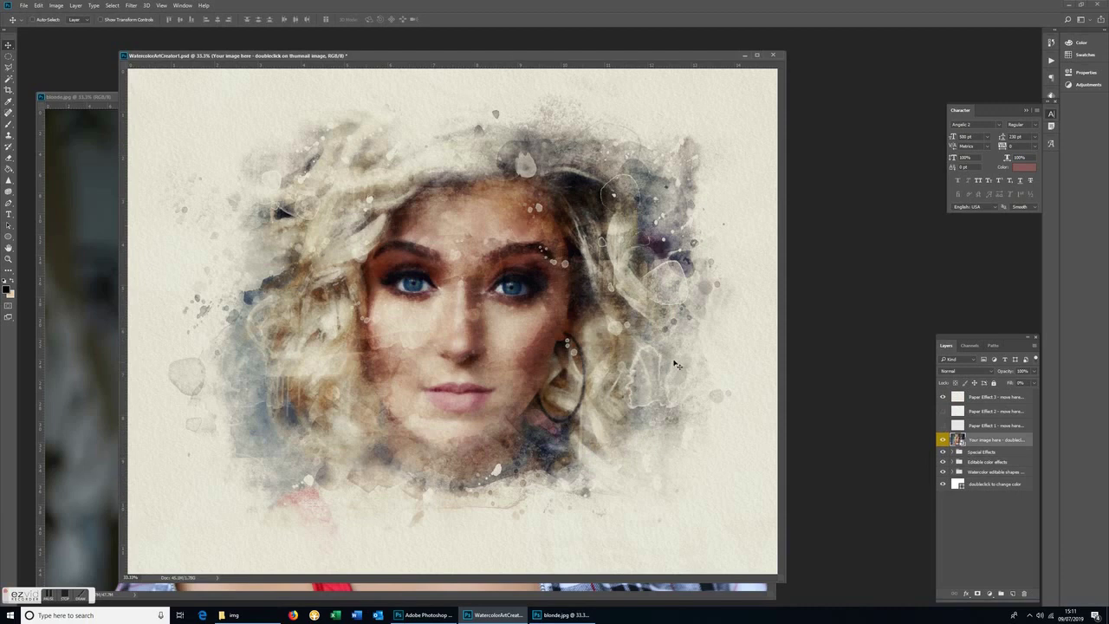
Step: Compare the original blonde.jpg photo with the watercolor version in WatercolorArtCreator1.psd
{"action": "key", "text": "ctrl+Tab"}
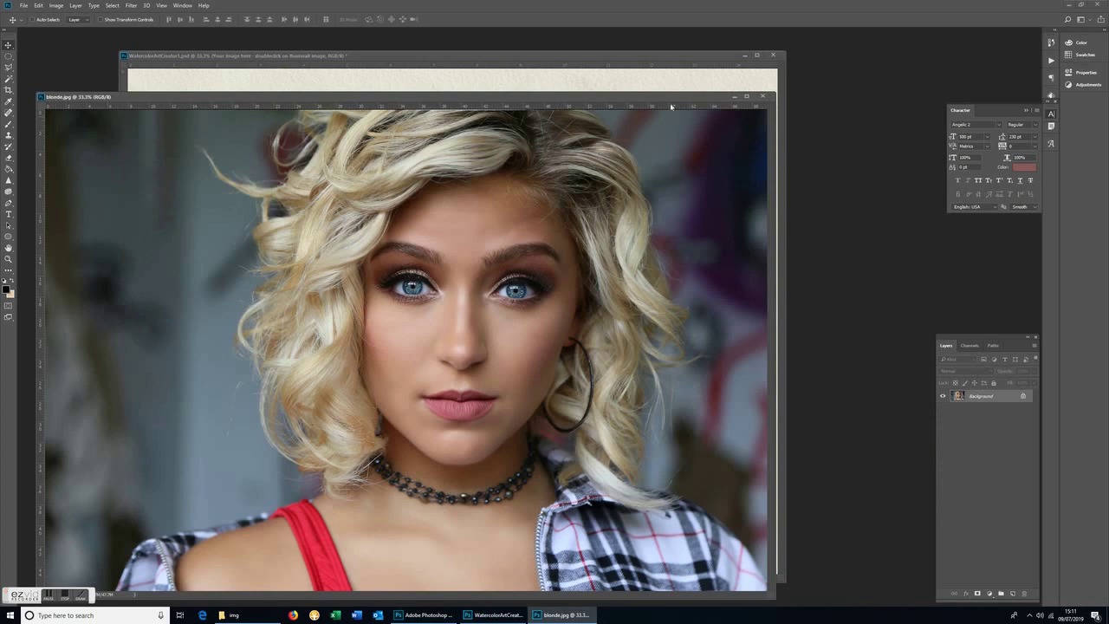
{"action": "left_click_drag", "start_coordinate": [710, 98], "coordinate": [684, 55]}
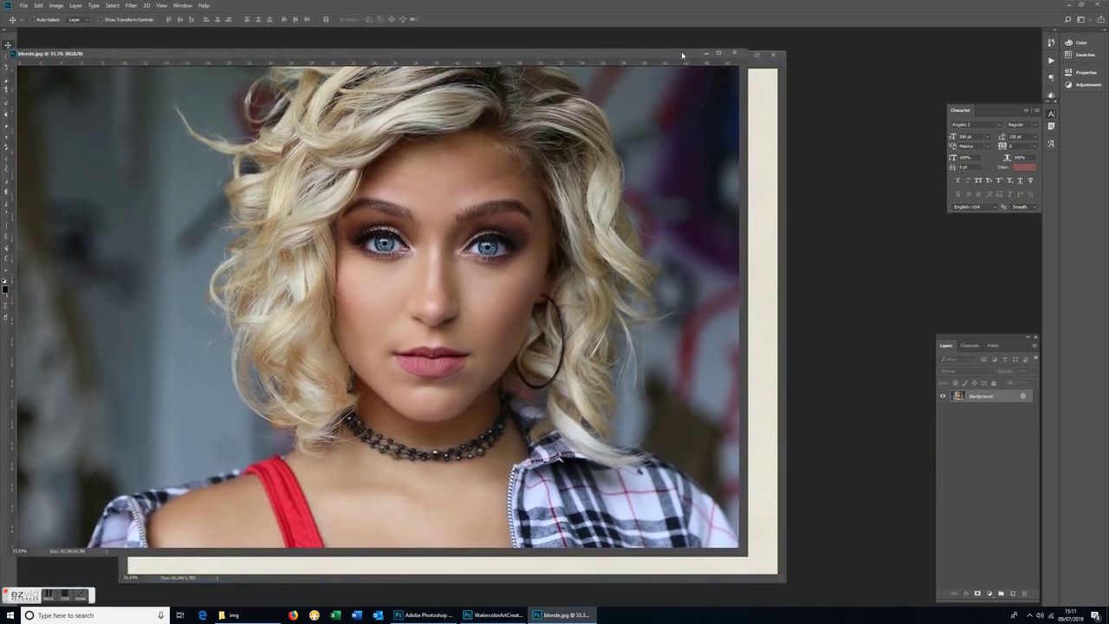
{"action": "left_click", "coordinate": [762, 94]}
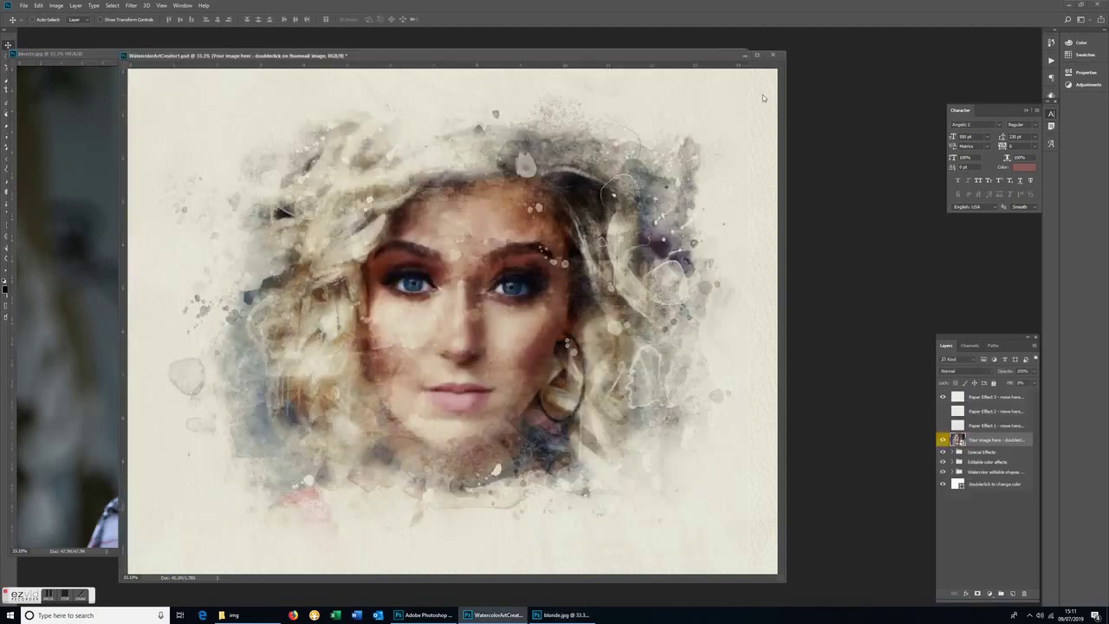
Step: Preview the paper textures and leave only Paper Effect 1 visible instead of Paper Effect 3
{"action": "left_click", "coordinate": [944, 399]}
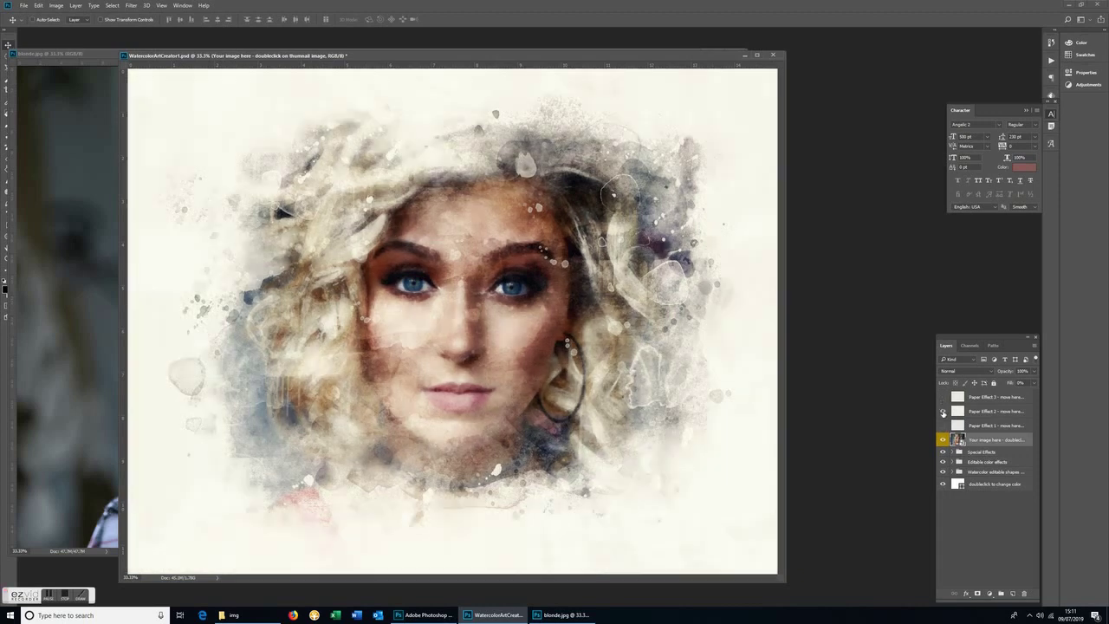
{"action": "left_click", "coordinate": [943, 412]}
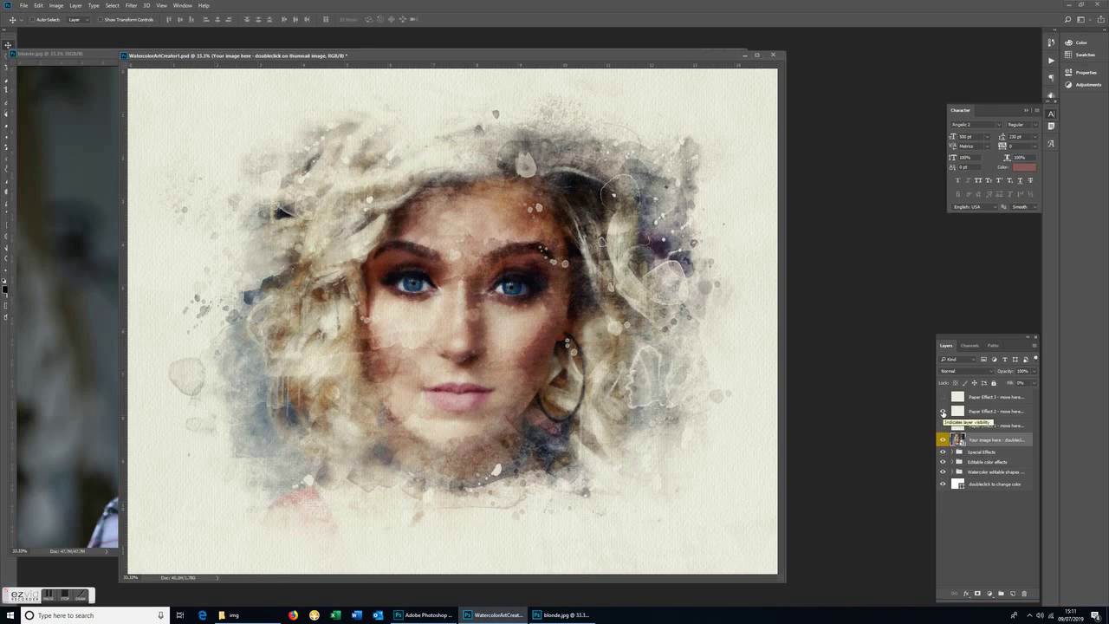
{"action": "left_click", "coordinate": [944, 425]}
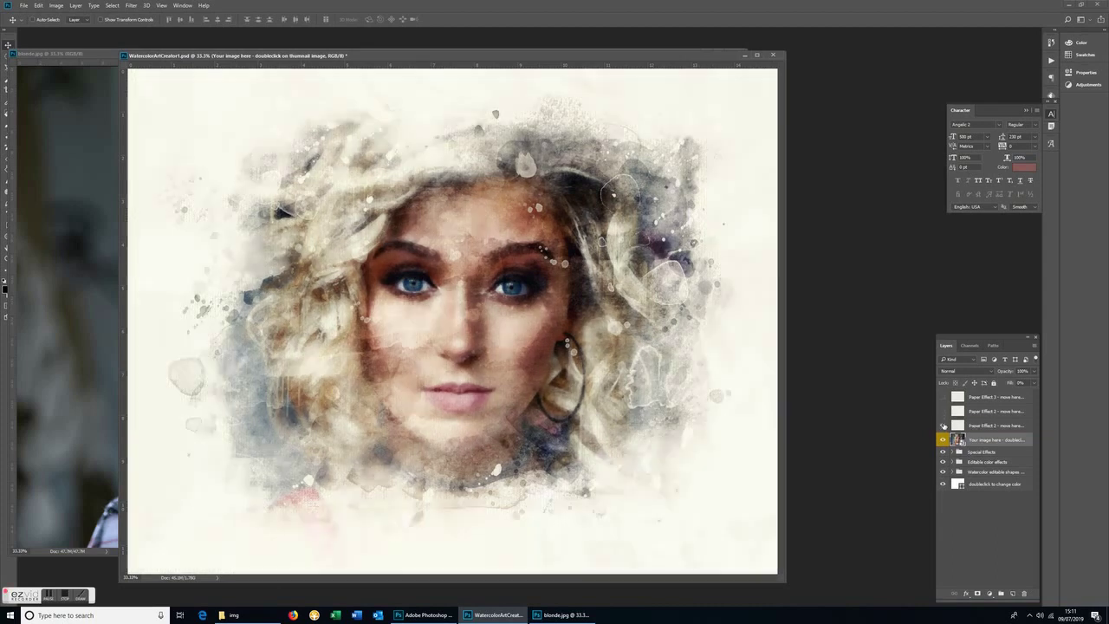
{"action": "left_click", "coordinate": [943, 426]}
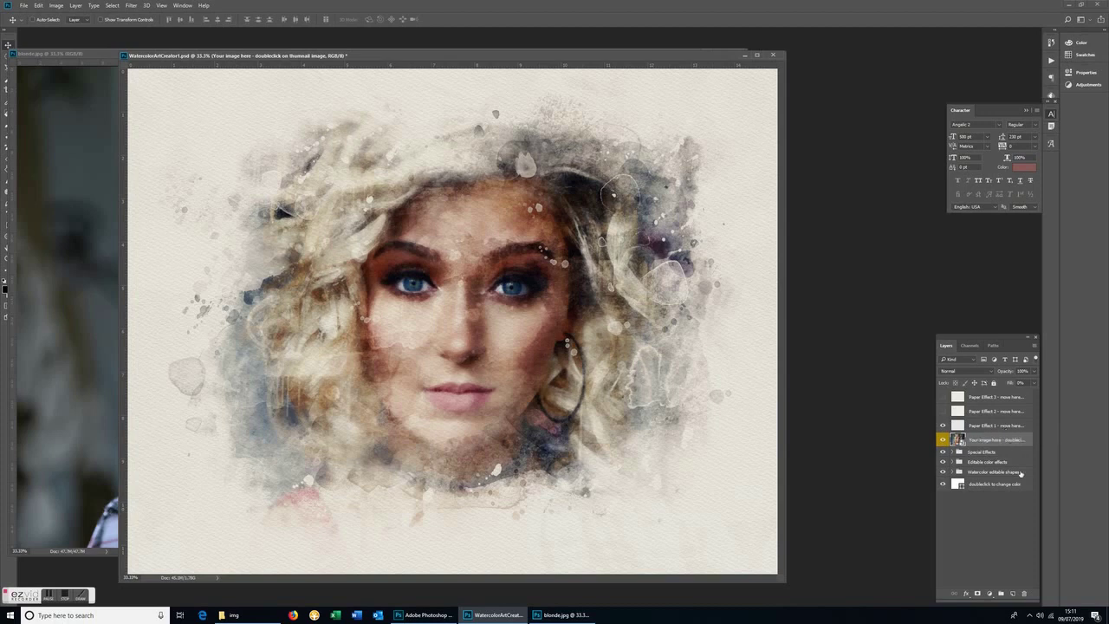
Step: Preview Color Lookup 4 in the Special Effects group on and off, and set its opacity to 45%
{"action": "left_click", "coordinate": [952, 452]}
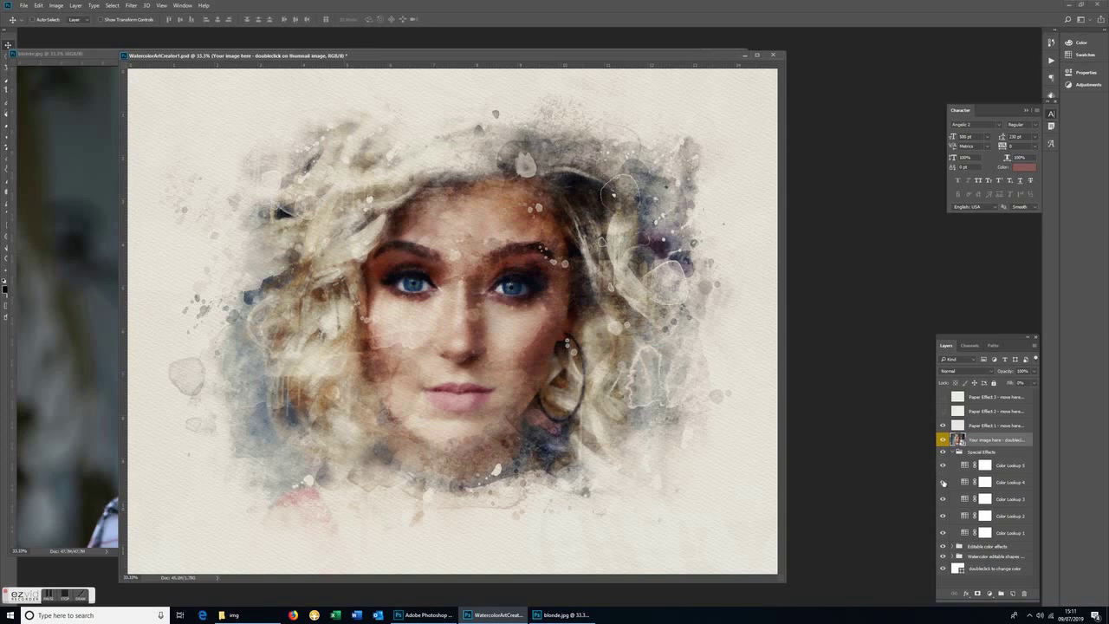
{"action": "left_click", "coordinate": [944, 482]}
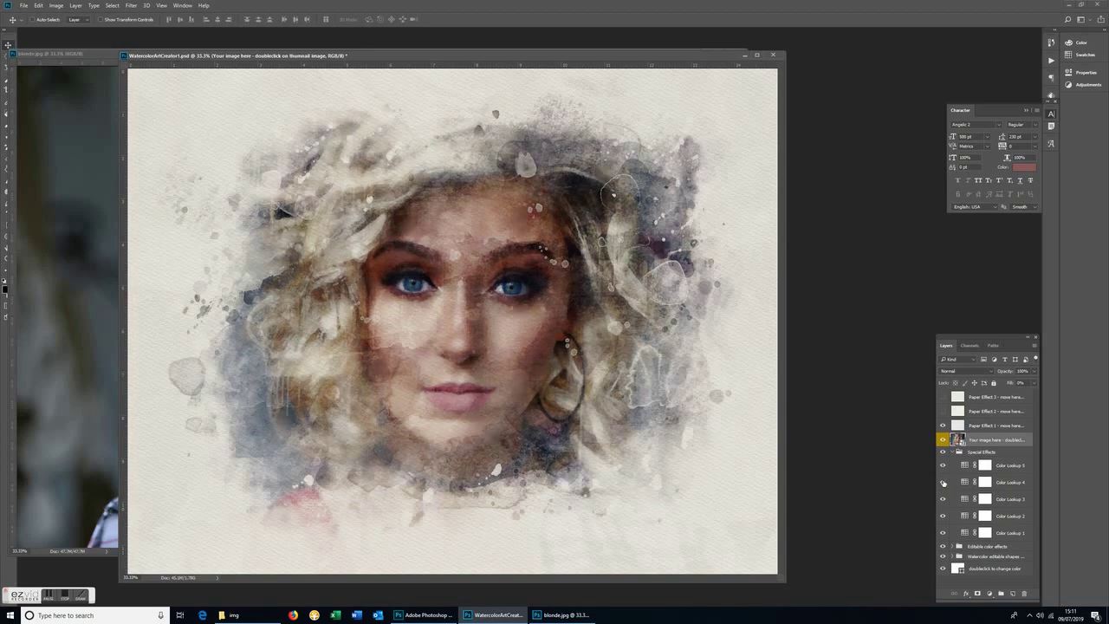
{"action": "left_click", "coordinate": [944, 481]}
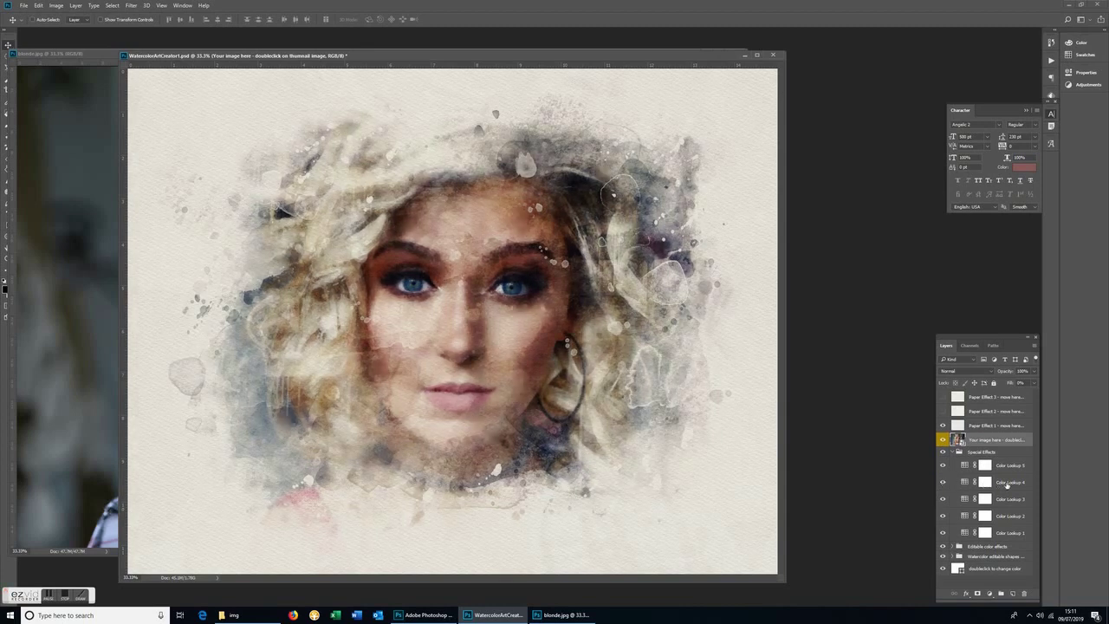
{"action": "left_click", "coordinate": [1007, 484]}
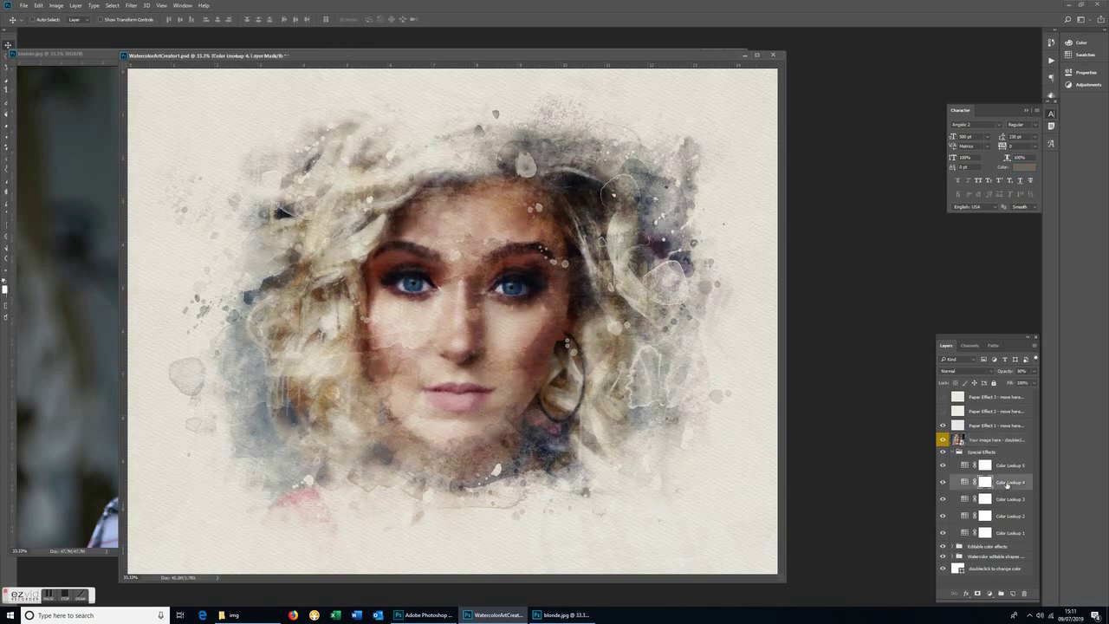
{"action": "left_click", "coordinate": [1034, 374]}
{"action": "left_click_drag", "start_coordinate": [1018, 382], "coordinate": [1011, 384]}
Step: Compare the image with Color Lookup 3 off and on, and adjust that layer's opacity slightly
{"action": "left_click", "coordinate": [1009, 499]}
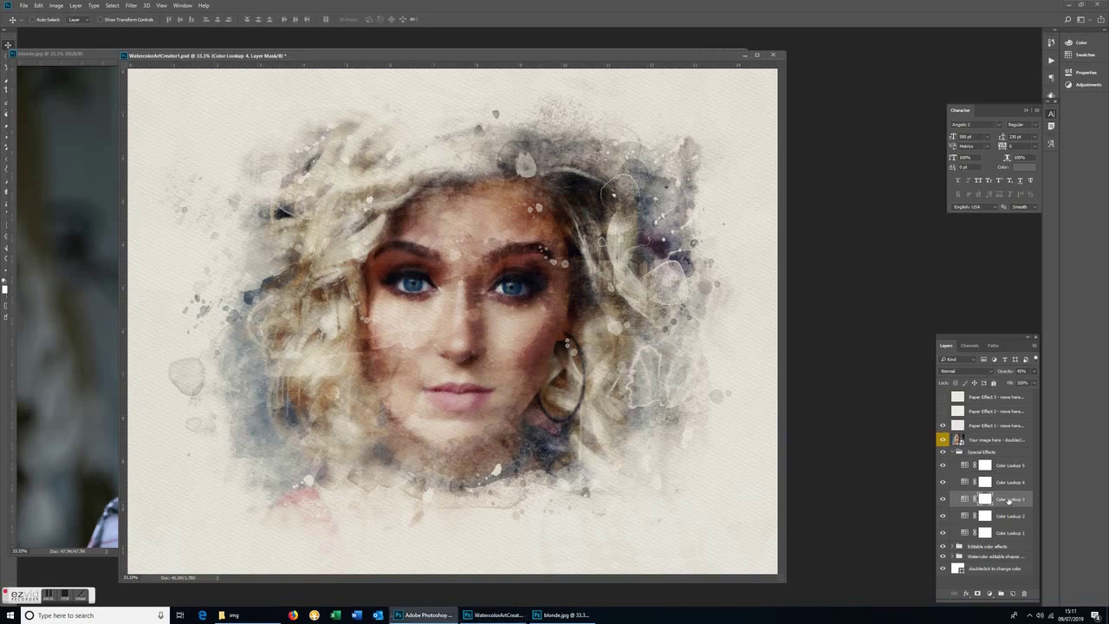
{"action": "left_click", "coordinate": [944, 500]}
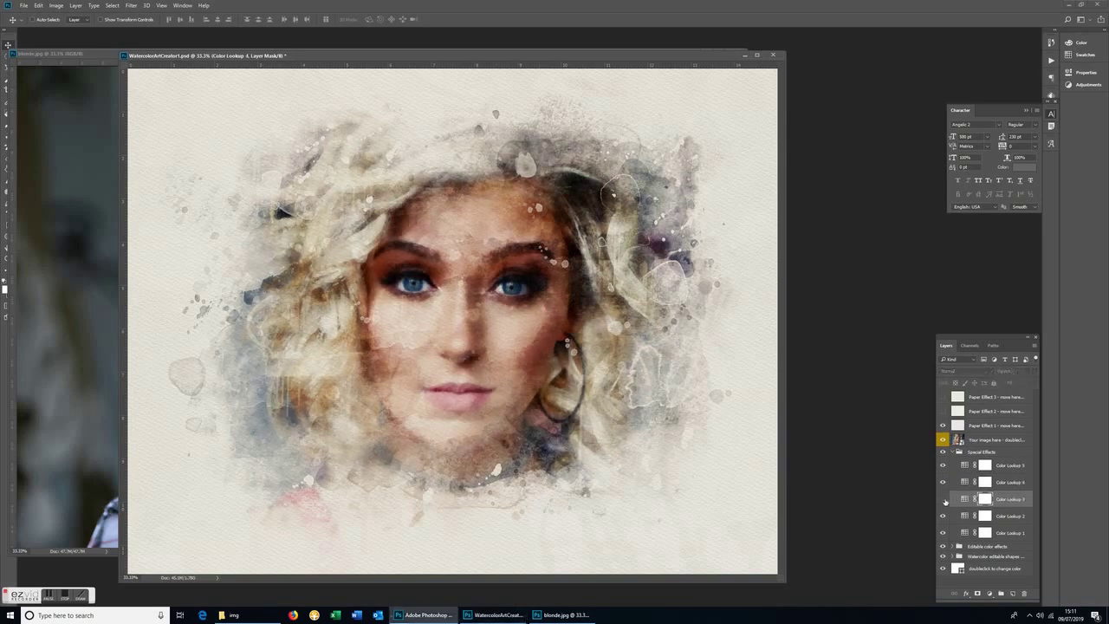
{"action": "left_click", "coordinate": [944, 500]}
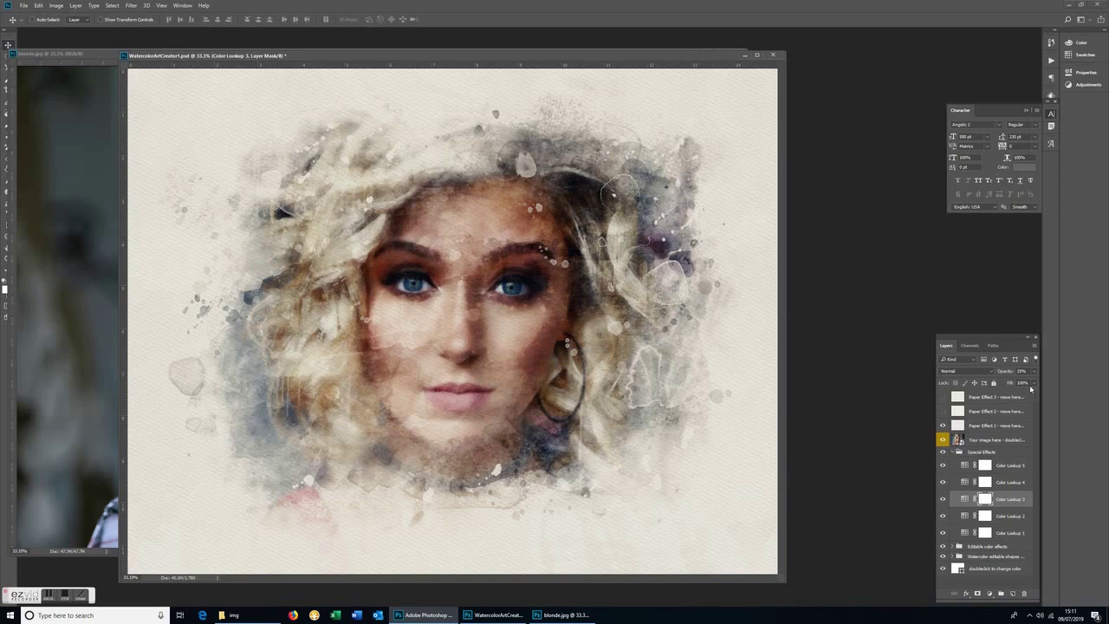
{"action": "left_click", "coordinate": [1035, 383]}
{"action": "left_click_drag", "start_coordinate": [1004, 383], "coordinate": [1006, 382]}
Step: Check the effect of Color Lookup 1 by hiding and showing it, and collapse the Special Effects group
{"action": "left_click", "coordinate": [1003, 517]}
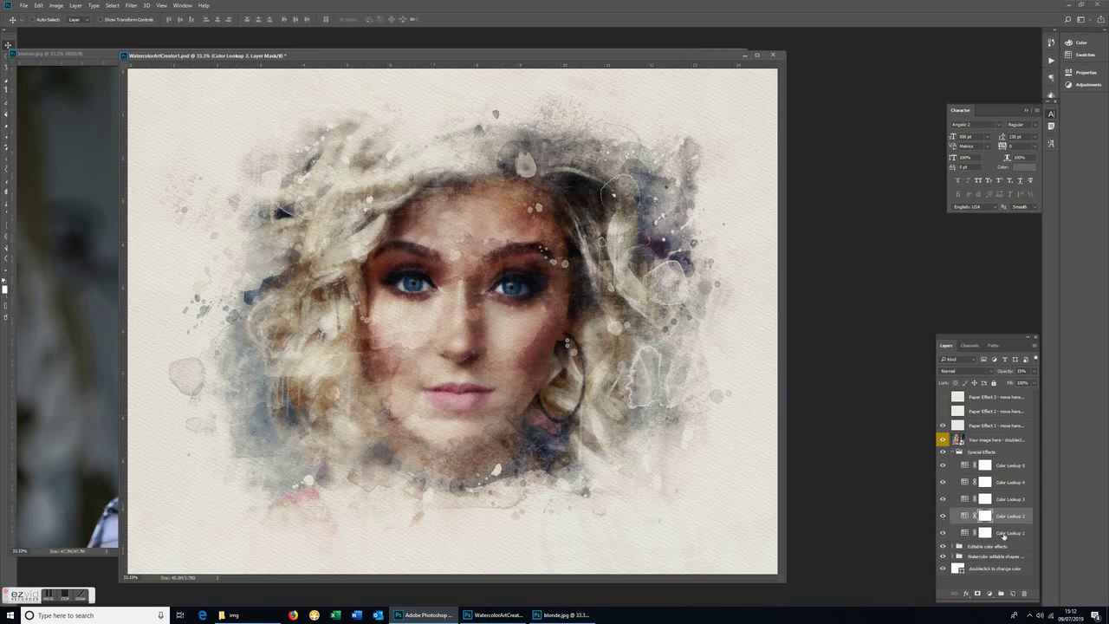
{"action": "left_click_drag", "start_coordinate": [1005, 534], "coordinate": [1004, 538]}
{"action": "left_click", "coordinate": [943, 533]}
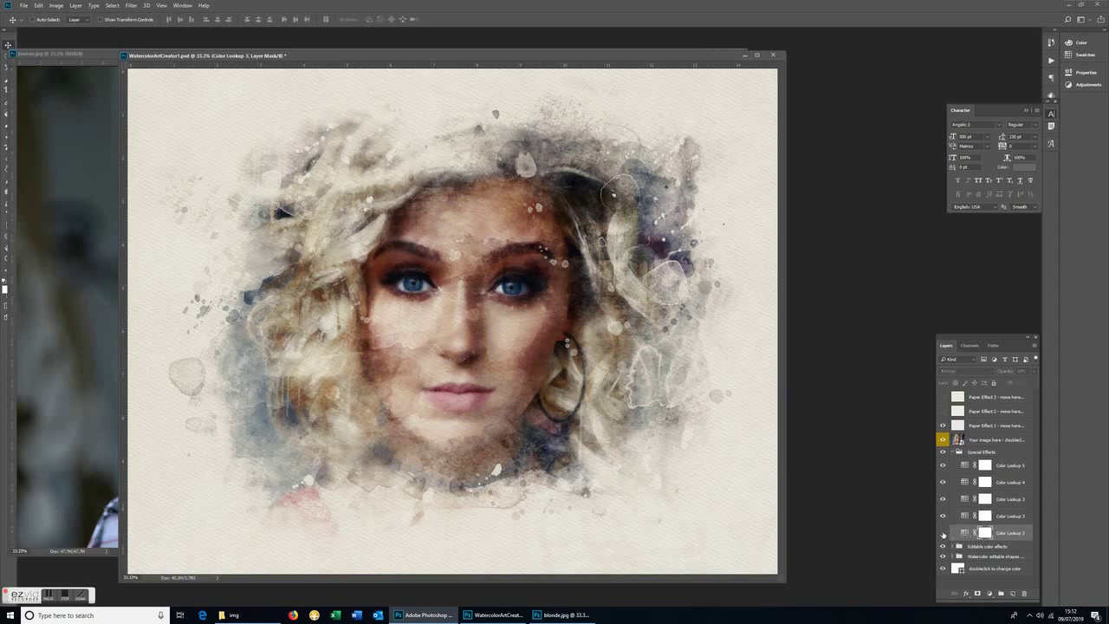
{"action": "left_click", "coordinate": [944, 533]}
{"action": "left_click", "coordinate": [953, 451]}
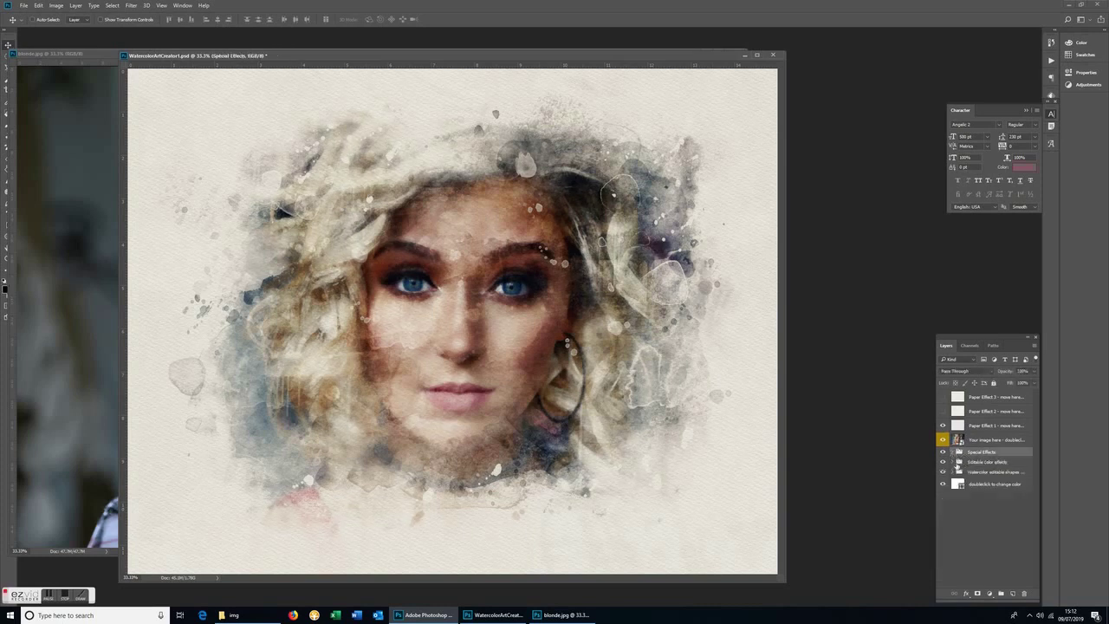
Step: Preview the Color Tone layer in the Editable color effects group, try its opacity control, and hide the layer again
{"action": "left_click", "coordinate": [953, 462]}
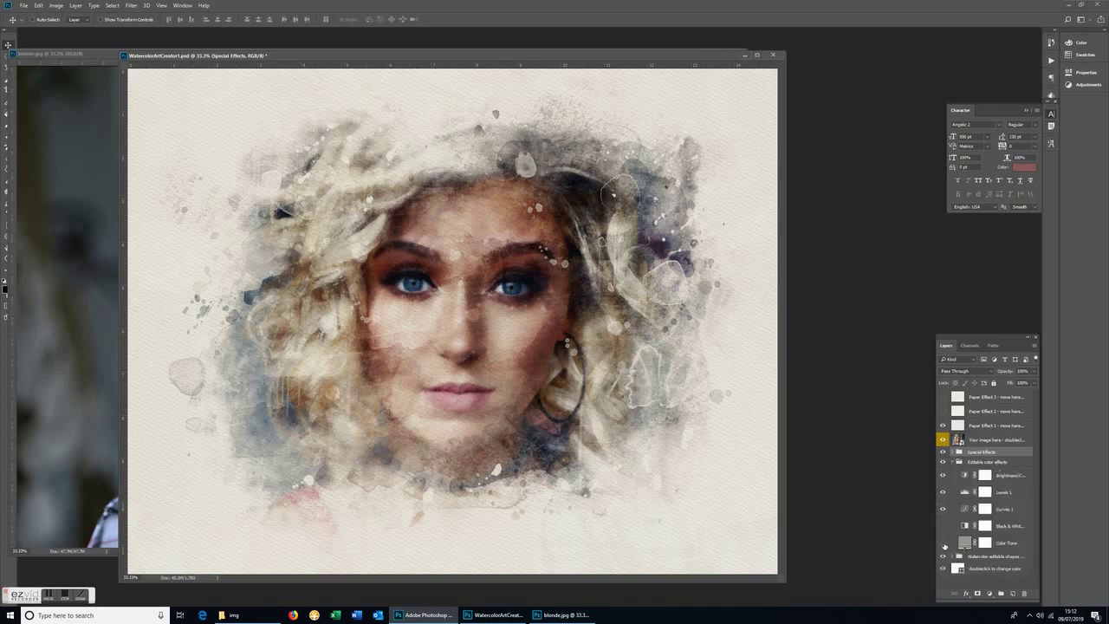
{"action": "left_click", "coordinate": [942, 544]}
{"action": "left_click", "coordinate": [1009, 544]}
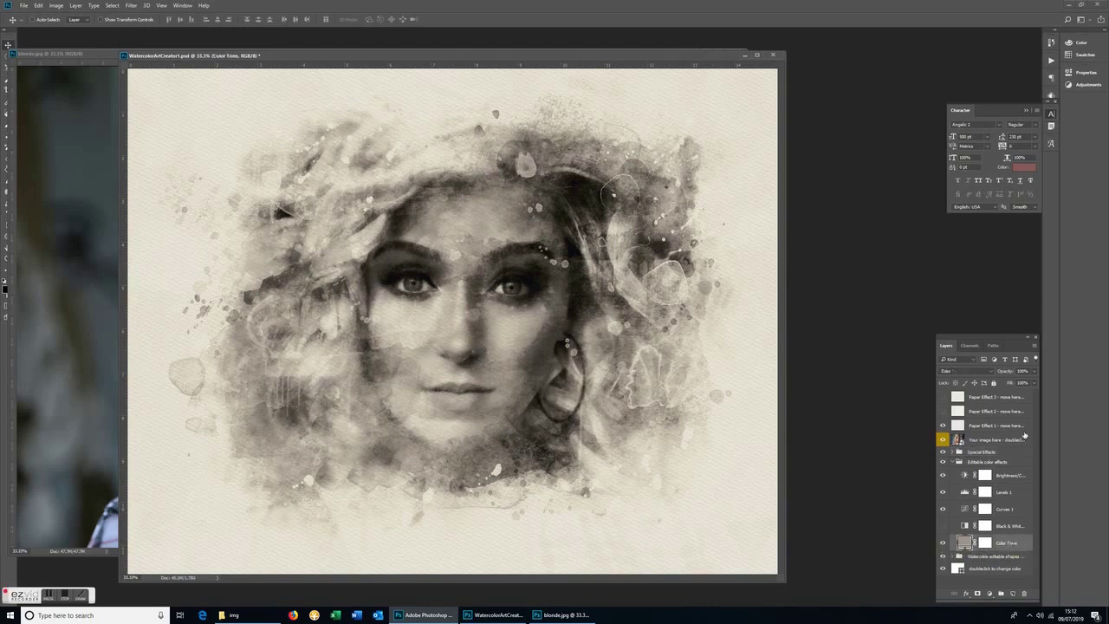
{"action": "left_click", "coordinate": [1033, 371]}
{"action": "mouse_move", "coordinate": [1033, 383]}
{"action": "left_mouse_down"}
{"action": "mouse_move", "coordinate": [1016, 384]}
{"action": "mouse_move", "coordinate": [1034, 383]}
{"action": "left_mouse_up"}
{"action": "left_click", "coordinate": [942, 543]}
Step: Preview the Black & White adjustment in the Editable color effects group and hide it again
{"action": "left_click", "coordinate": [943, 526]}
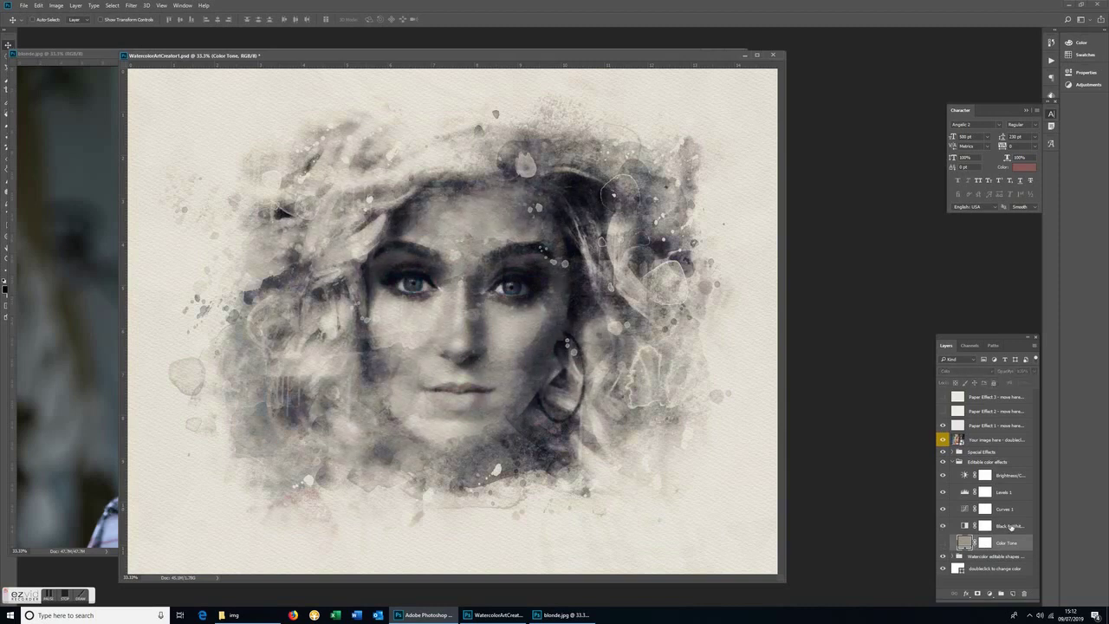
{"action": "left_click", "coordinate": [1012, 525]}
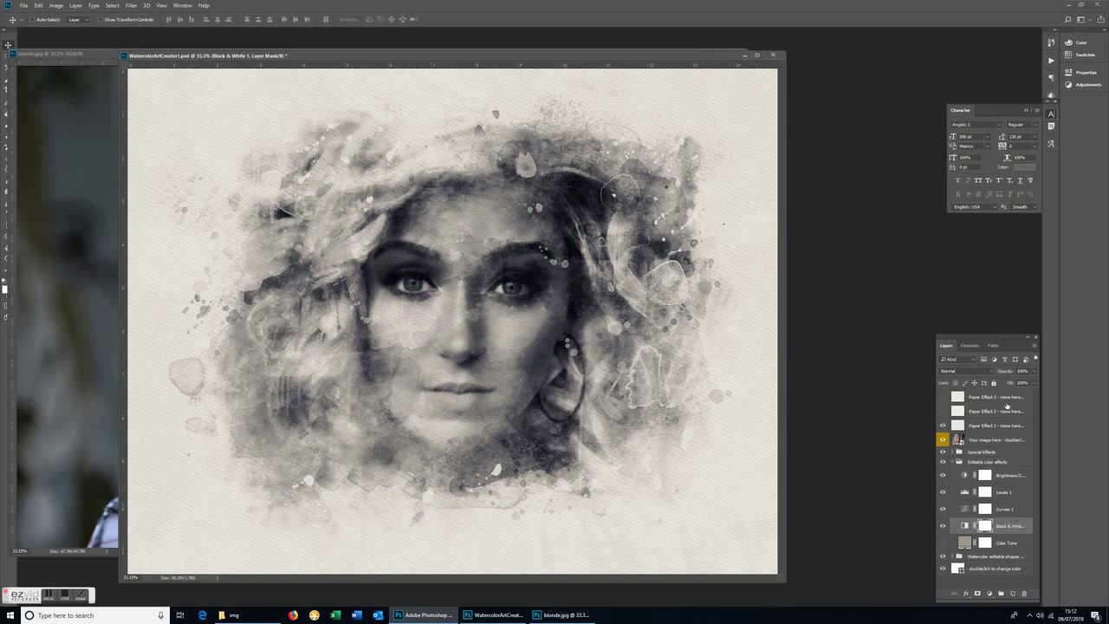
{"action": "left_click", "coordinate": [970, 345]}
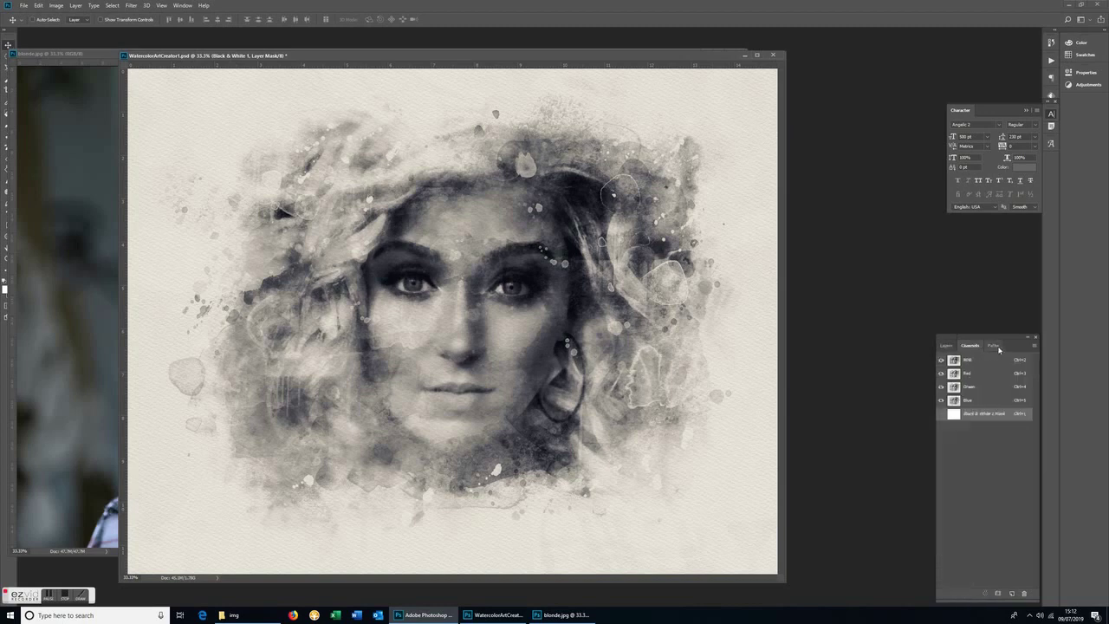
{"action": "left_click", "coordinate": [947, 346]}
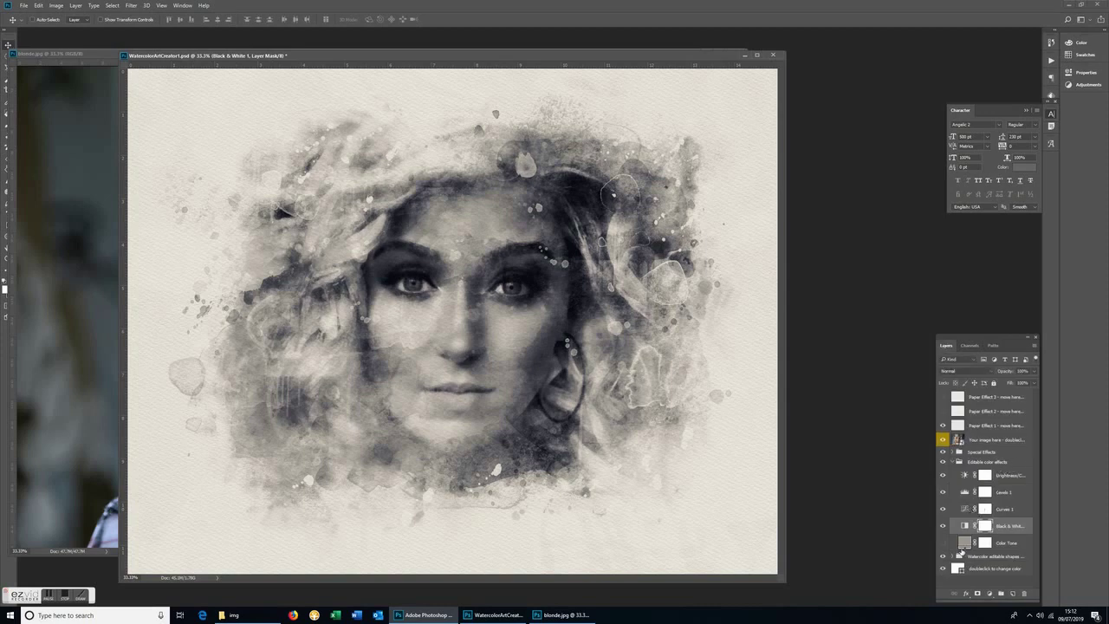
{"action": "left_click", "coordinate": [943, 526]}
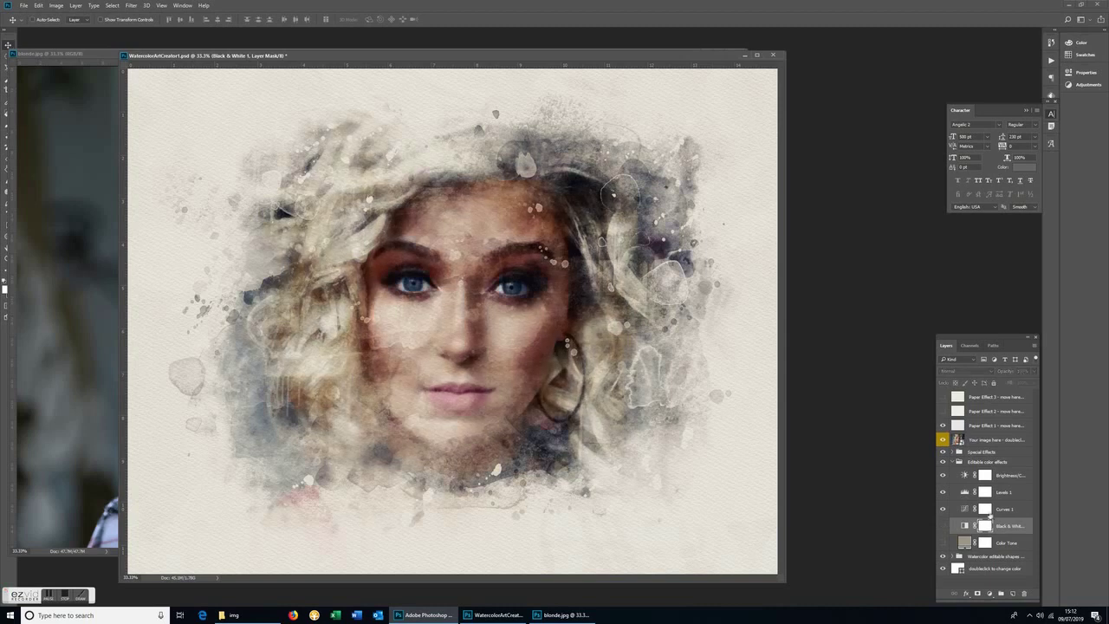
Step: Display the properties of the Levels 1 adjustment layer and try its midtone slider
{"action": "left_click", "coordinate": [1006, 494]}
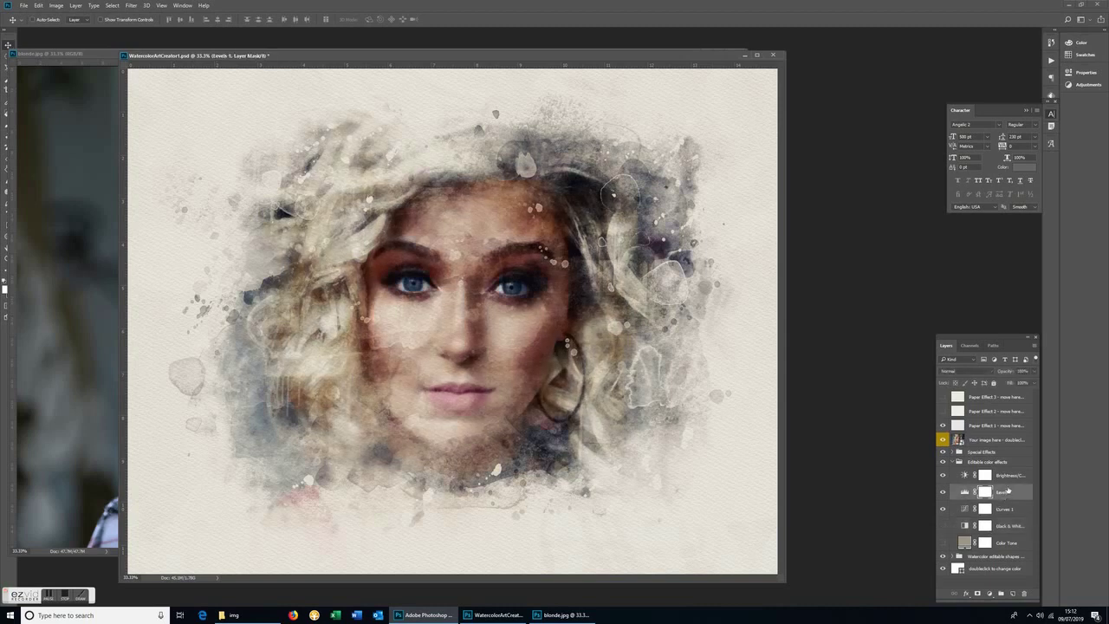
{"action": "left_click", "coordinate": [1079, 87]}
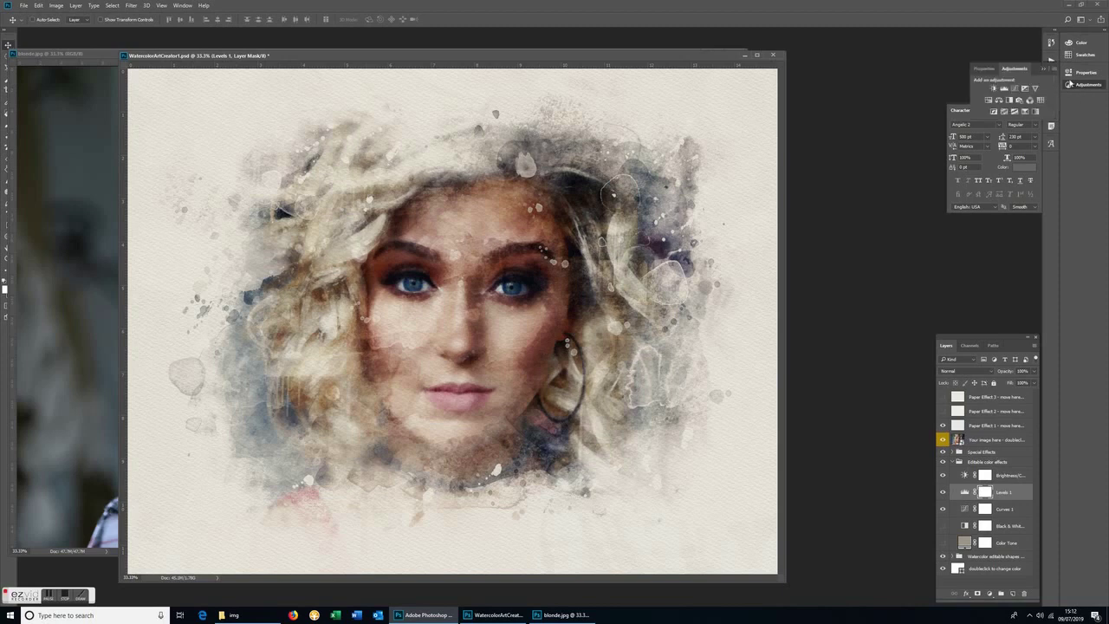
{"action": "left_click", "coordinate": [980, 69]}
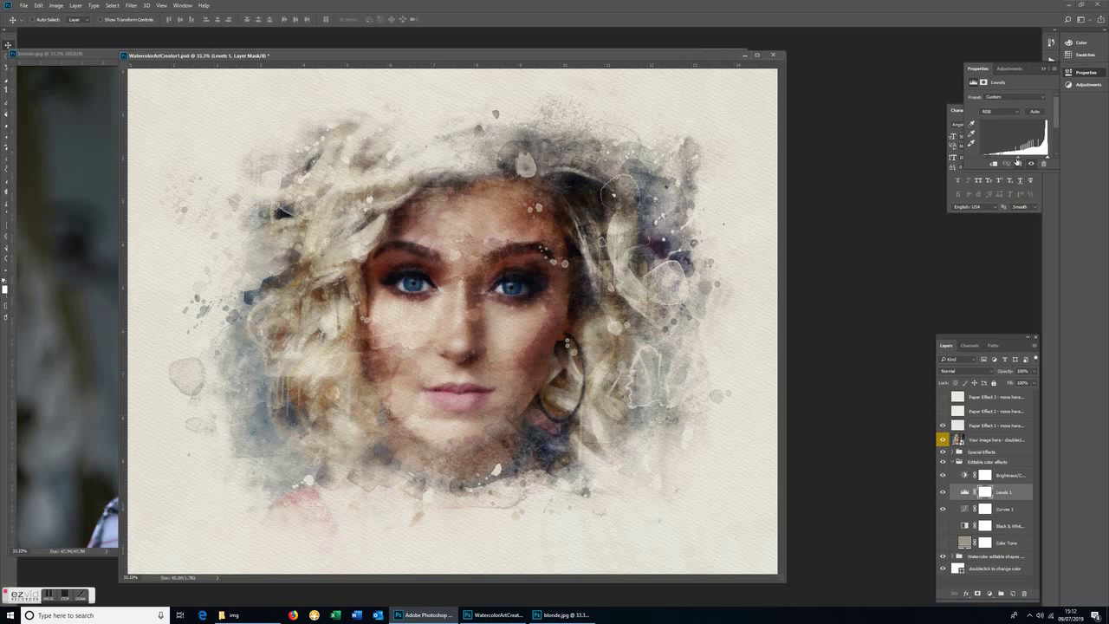
{"action": "mouse_move", "coordinate": [1019, 162]}
{"action": "left_mouse_down"}
{"action": "mouse_move", "coordinate": [1032, 161]}
{"action": "mouse_move", "coordinate": [1019, 162]}
{"action": "left_mouse_up"}
Step: Try the brightness and contrast sliders of the Brightness/Contrast adjustment, and collapse the Editable color effects group
{"action": "left_click", "coordinate": [1017, 474]}
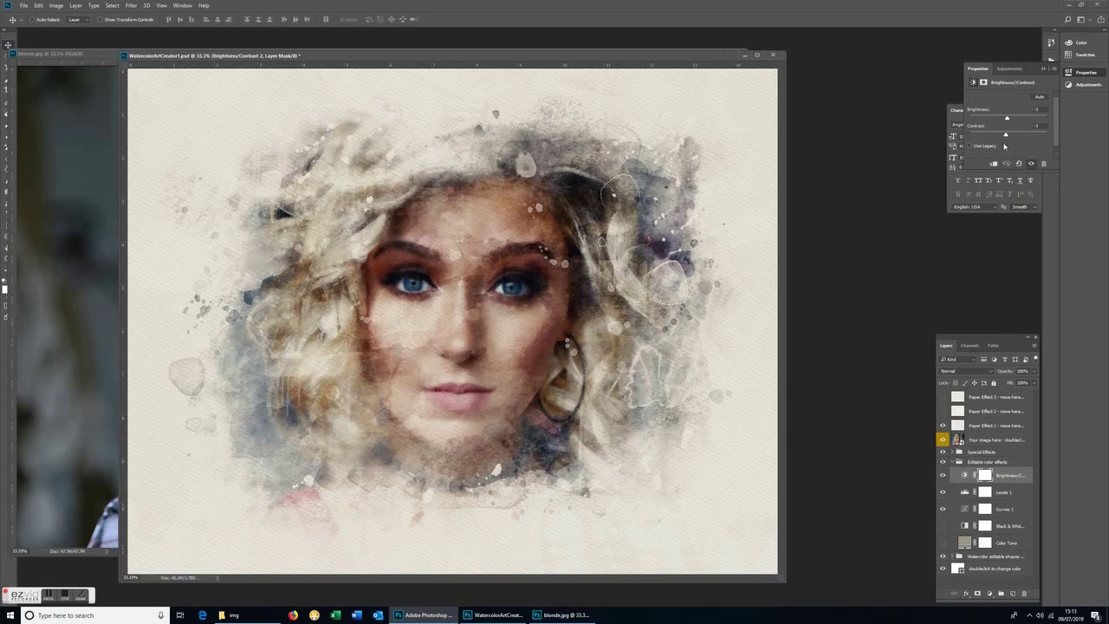
{"action": "left_click_drag", "start_coordinate": [1007, 120], "coordinate": [1012, 137]}
{"action": "left_click", "coordinate": [953, 462]}
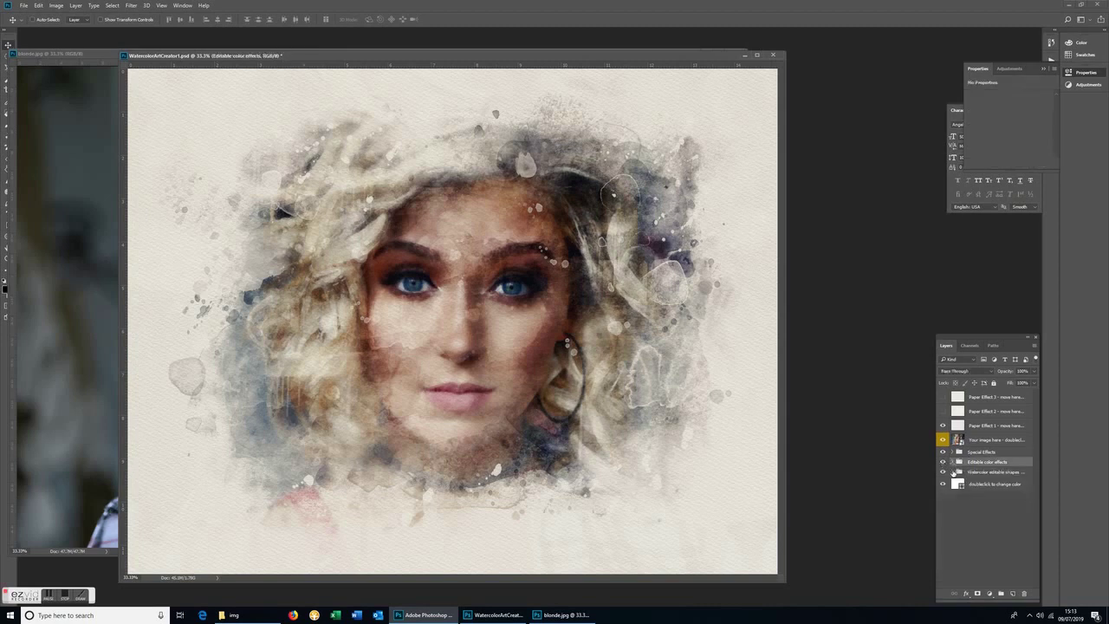
Step: In the Top grunge effects group, select the TGE4 layer mask and move its splatter across the face to the lower-right hair
{"action": "left_click", "coordinate": [952, 473]}
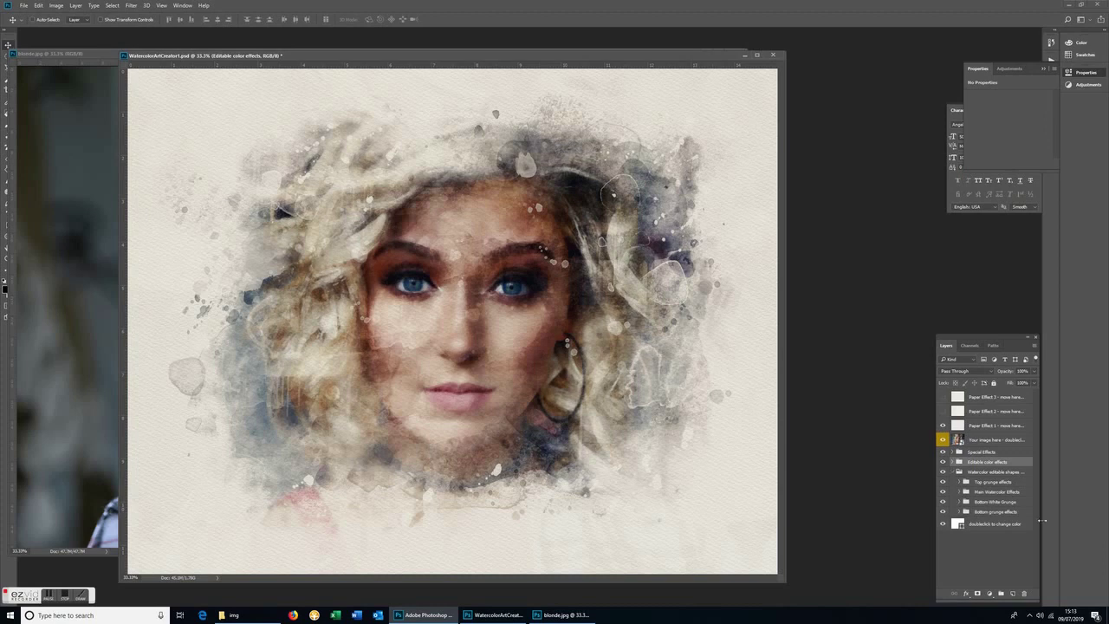
{"action": "left_click", "coordinate": [959, 482]}
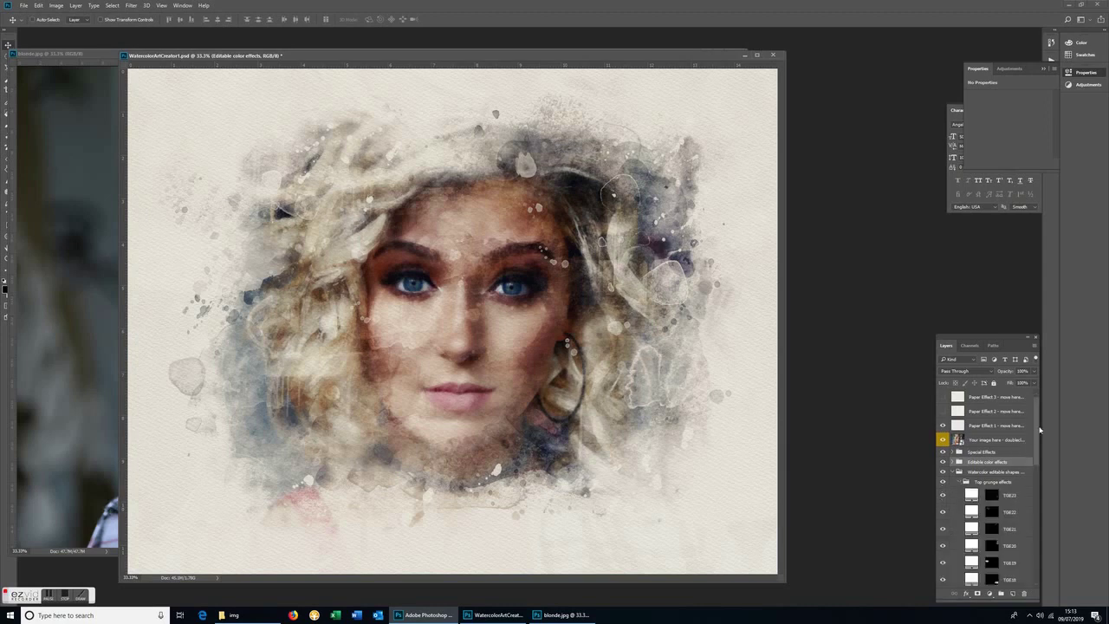
{"action": "left_click_drag", "start_coordinate": [1038, 430], "coordinate": [1035, 532]}
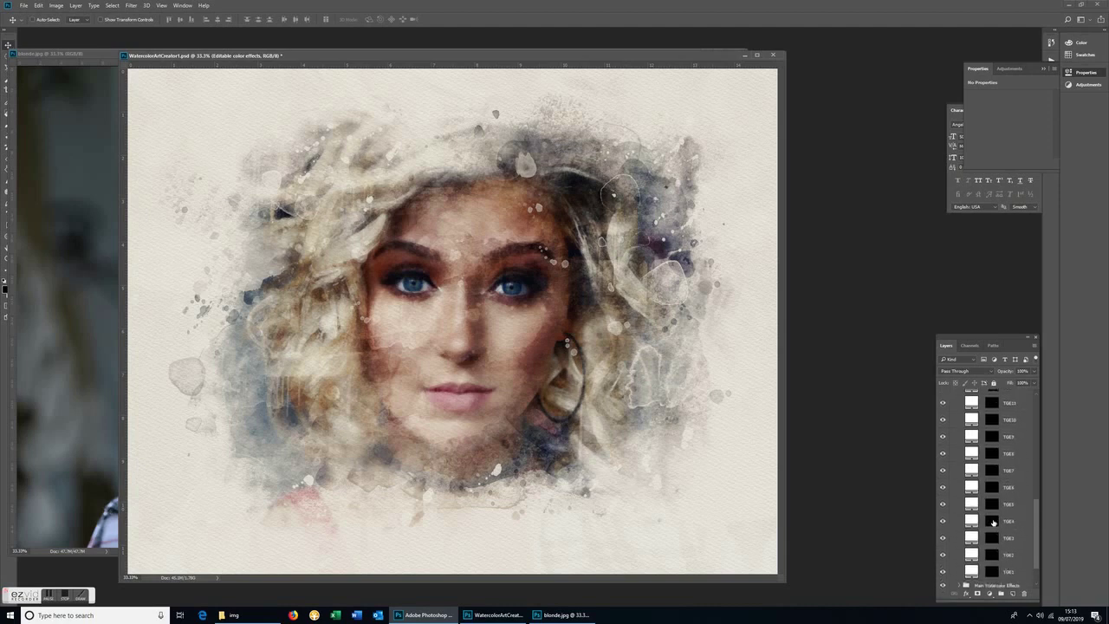
{"action": "left_click", "coordinate": [993, 521]}
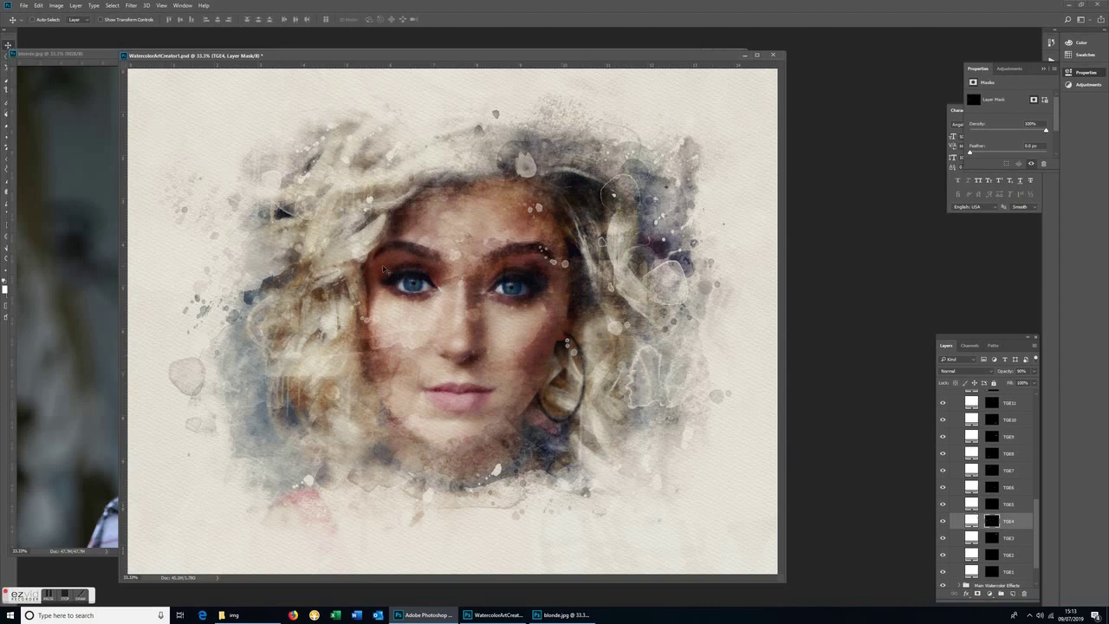
{"action": "left_click_drag", "start_coordinate": [467, 270], "coordinate": [451, 253]}
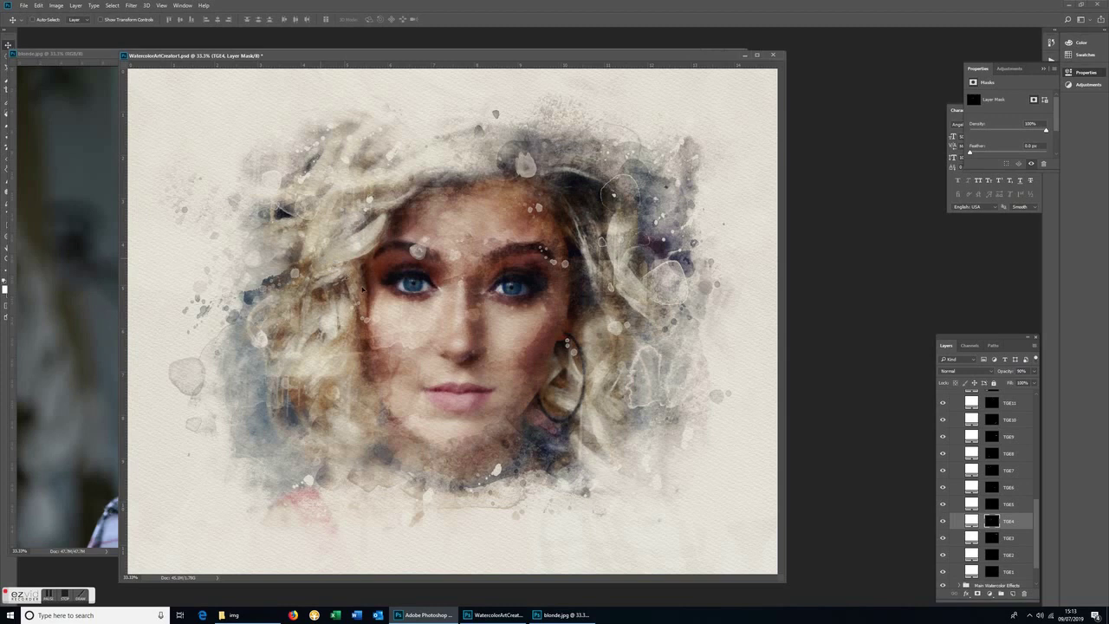
{"action": "left_click_drag", "start_coordinate": [363, 289], "coordinate": [512, 429]}
{"action": "left_click_drag", "start_coordinate": [581, 443], "coordinate": [639, 440]}
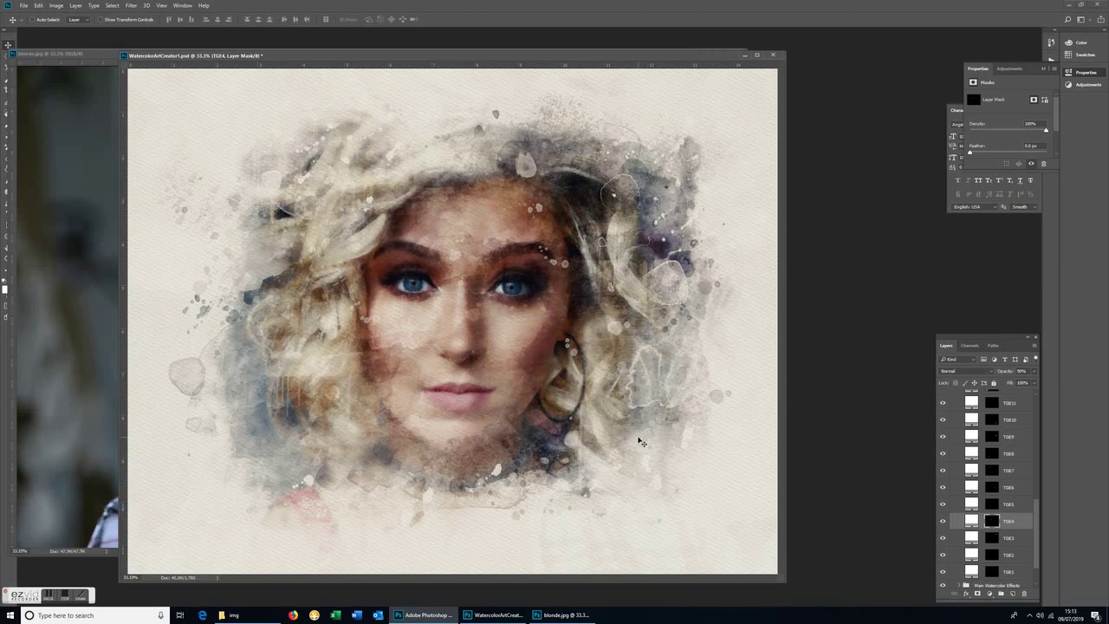
Step: Select the TGE7 layer mask and move its grunge shape around the portrait to the upper-right edge of the hair
{"action": "left_click", "coordinate": [997, 473]}
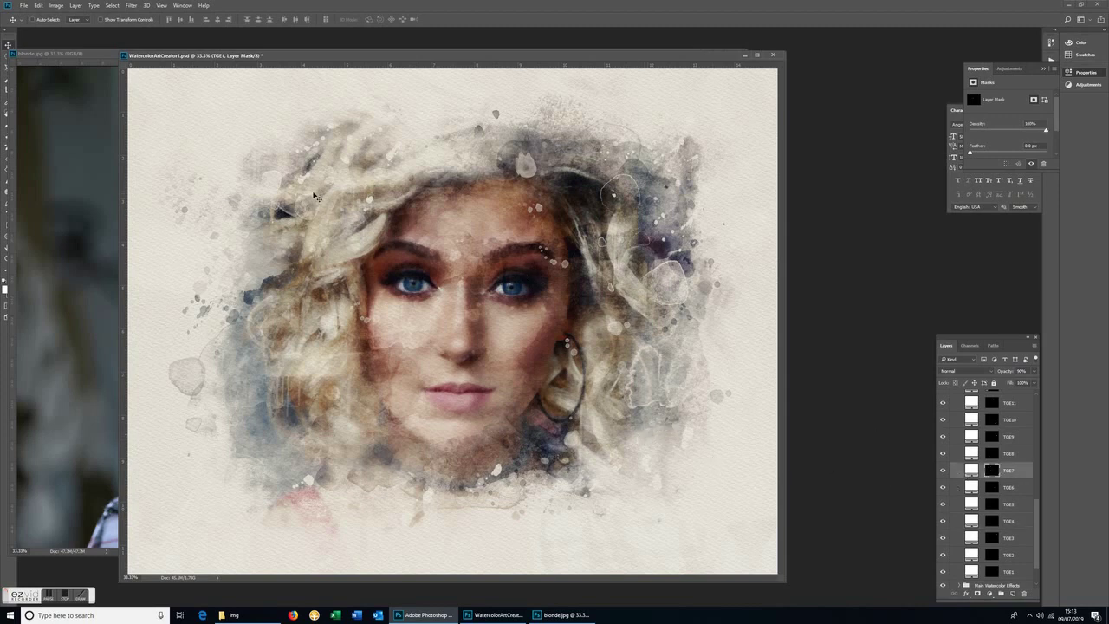
{"action": "left_click_drag", "start_coordinate": [317, 197], "coordinate": [301, 450]}
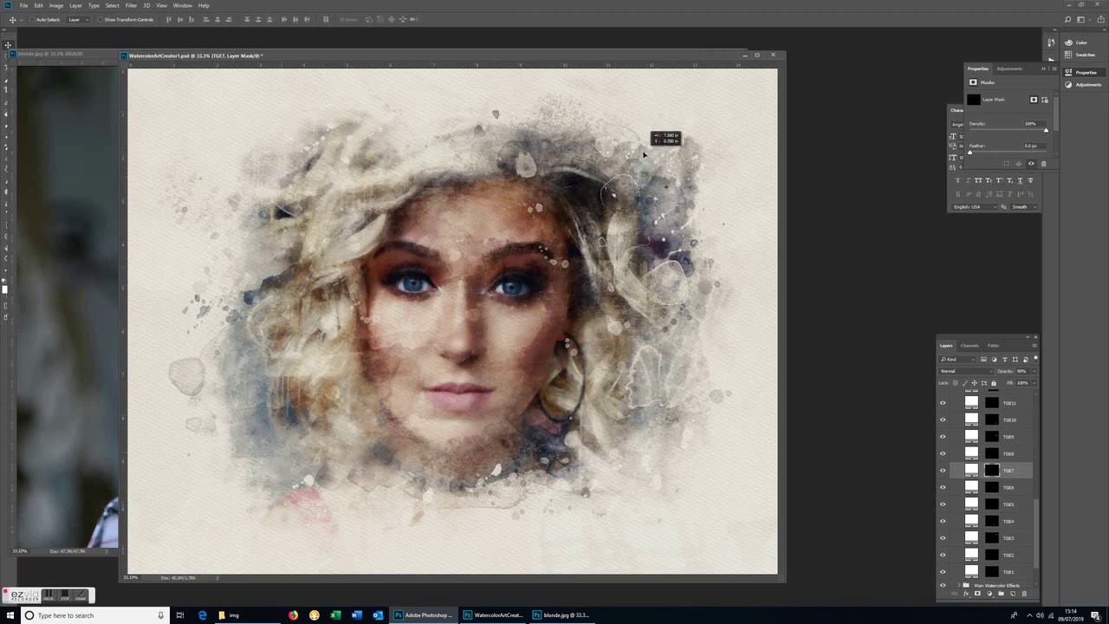
{"action": "left_click_drag", "start_coordinate": [644, 154], "coordinate": [646, 156]}
Step: Select the TGE19 layer mask and shift its grunge shape slightly down and left over the left side of the hair
{"action": "left_click_drag", "start_coordinate": [1037, 539], "coordinate": [1037, 427]}
{"action": "scroll", "coordinate": [955, 469], "scroll_direction": "down", "scroll_amount": 3}
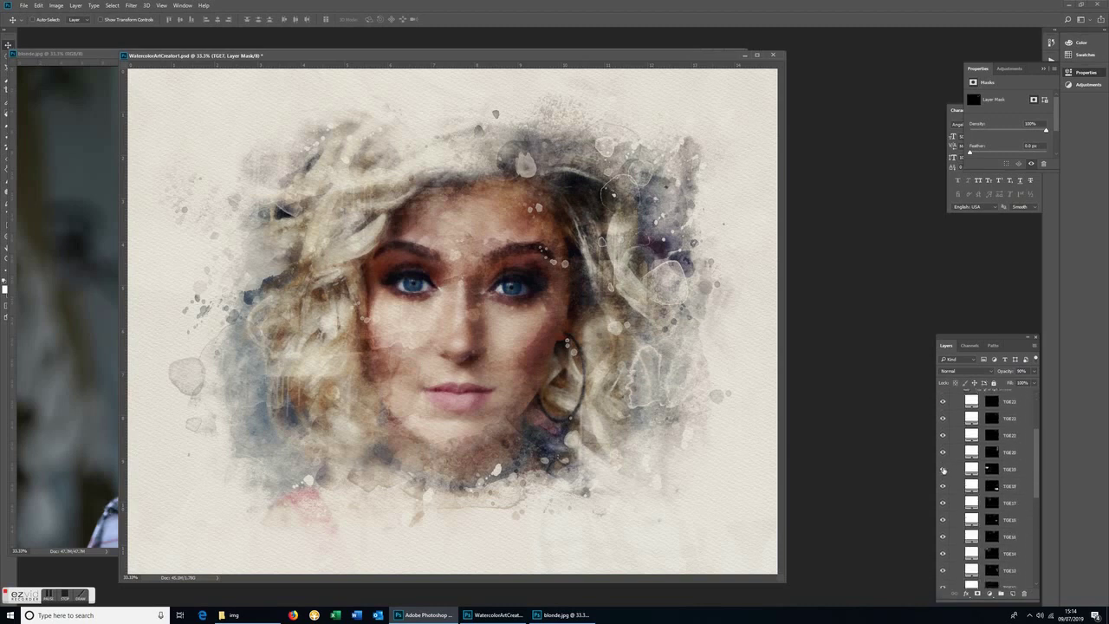
{"action": "left_click", "coordinate": [988, 468]}
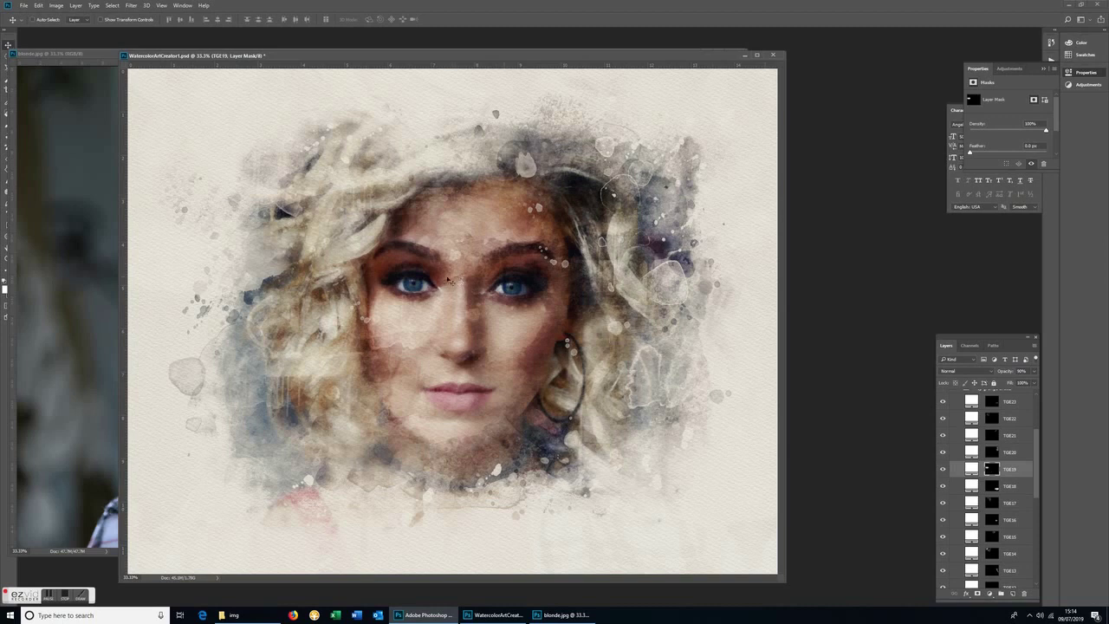
{"action": "left_click_drag", "start_coordinate": [298, 225], "coordinate": [283, 246]}
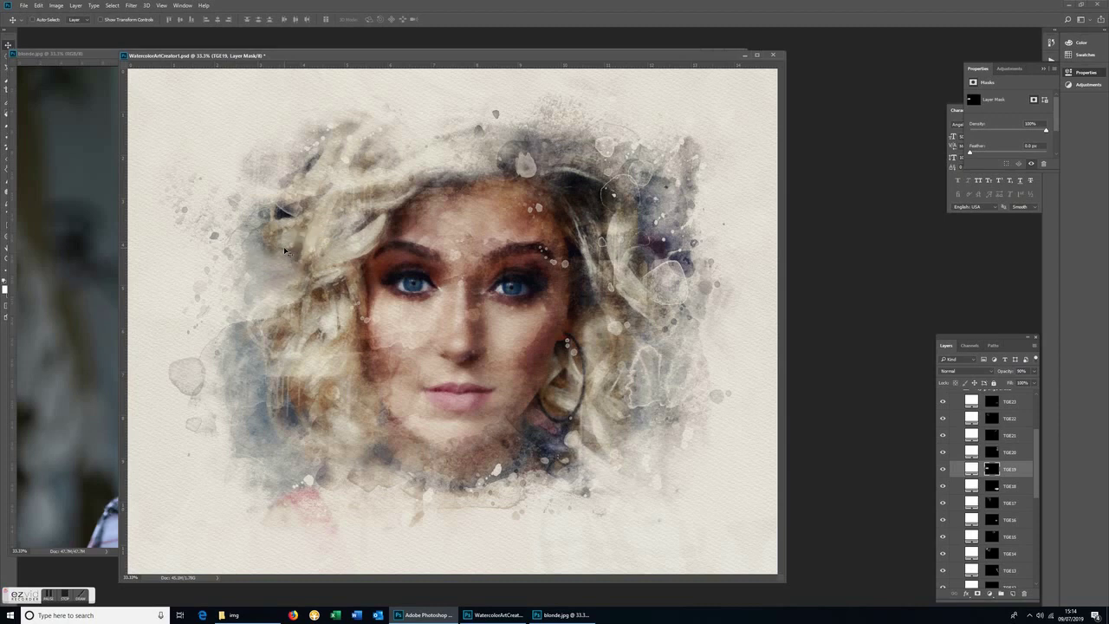
Step: Move the TGE20 layer mask's grunge shape to the hair above the right side of the forehead, and collapse the Top grunge effects group
{"action": "left_click", "coordinate": [992, 452]}
{"action": "left_click_drag", "start_coordinate": [691, 229], "coordinate": [684, 229]}
{"action": "left_click_drag", "start_coordinate": [606, 270], "coordinate": [539, 174]}
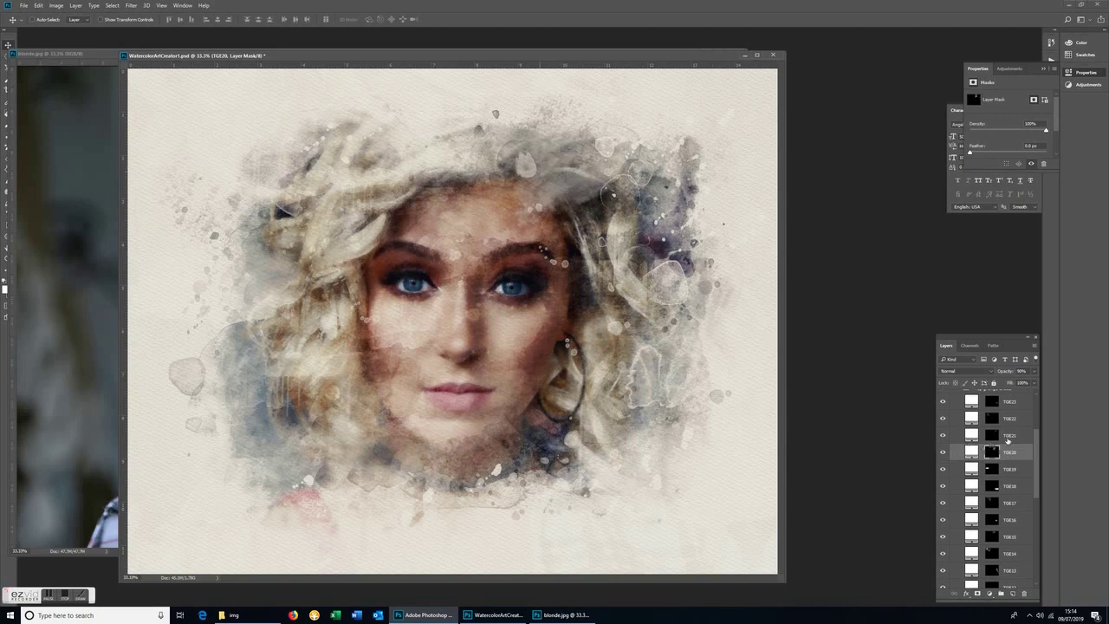
{"action": "left_click_drag", "start_coordinate": [1039, 451], "coordinate": [1037, 409]}
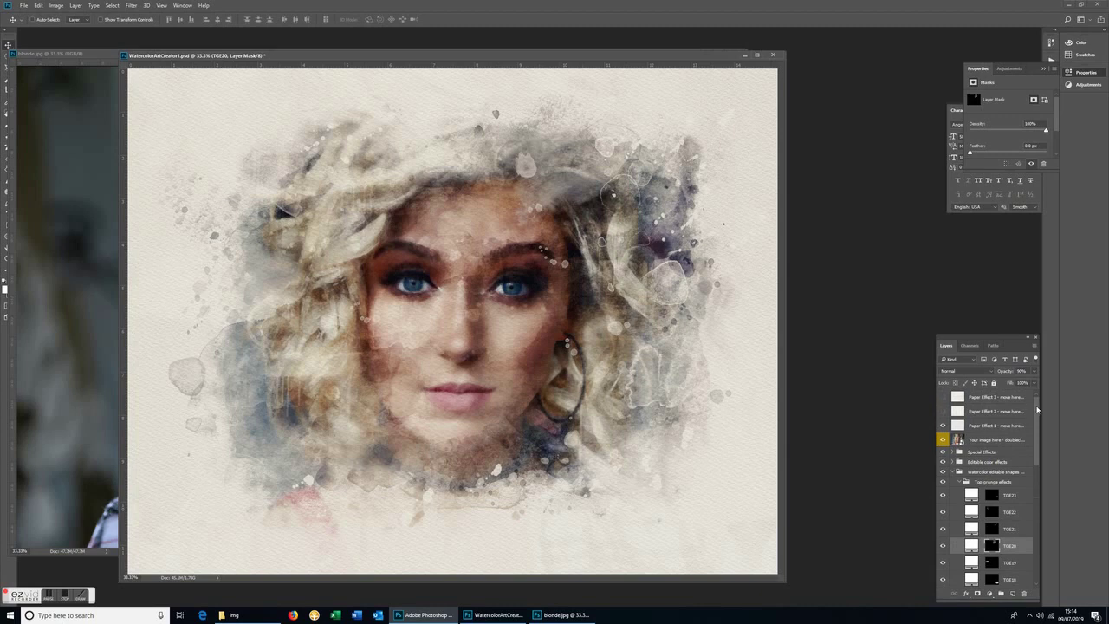
{"action": "left_click", "coordinate": [964, 482]}
{"action": "left_click", "coordinate": [958, 482]}
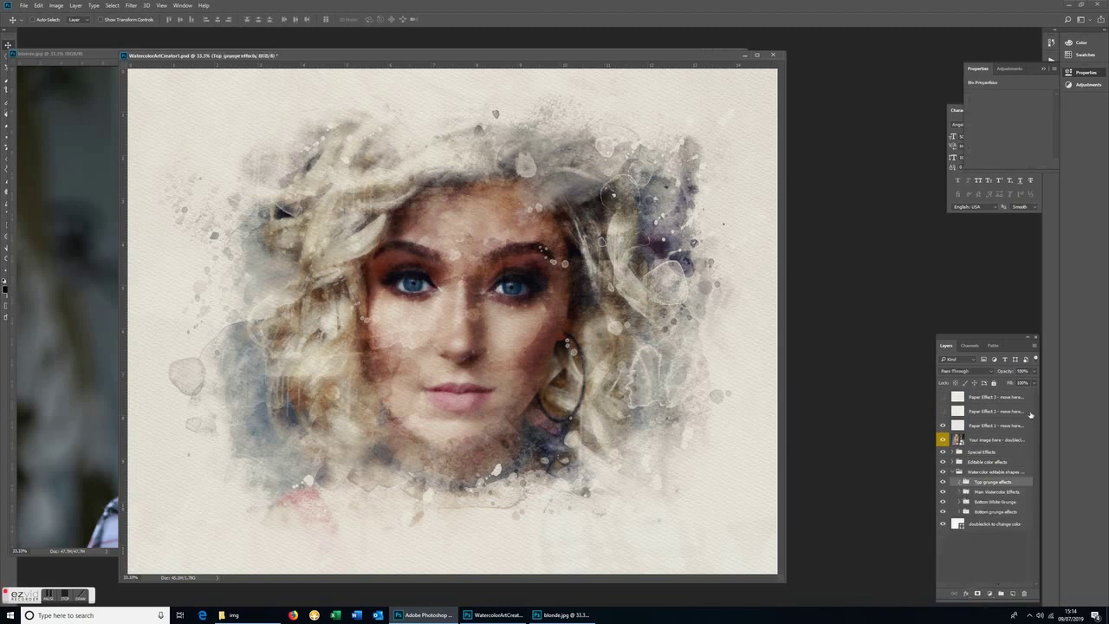
Step: Expand the Bottom White Grunge group and check the effect of layers BWG16 and BWG15 by toggling their visibility
{"action": "left_click", "coordinate": [1000, 504]}
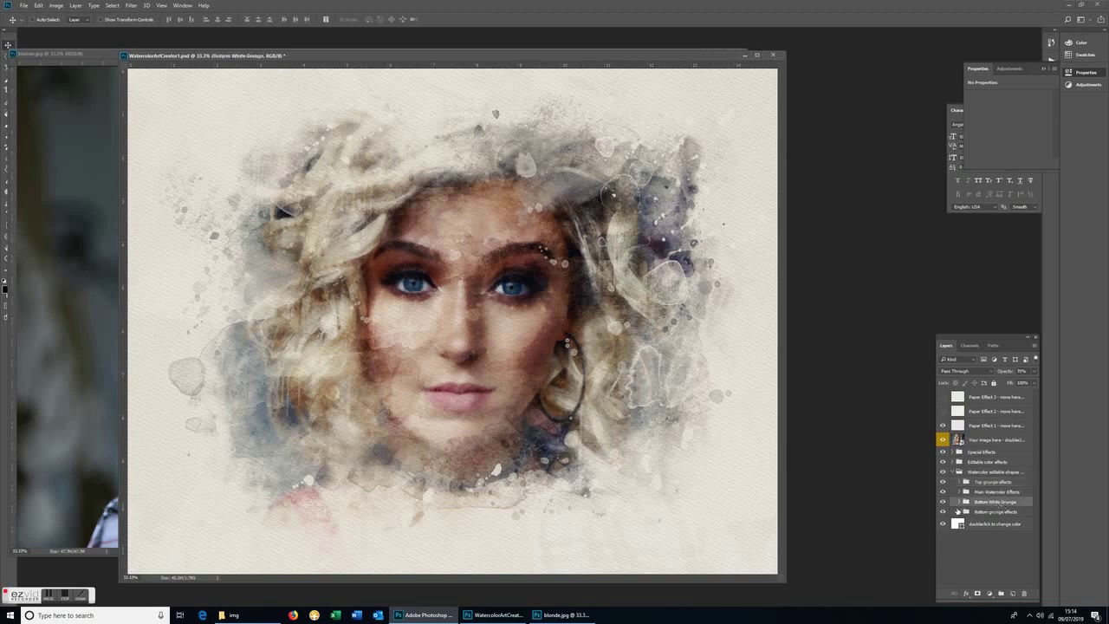
{"action": "left_click", "coordinate": [959, 503]}
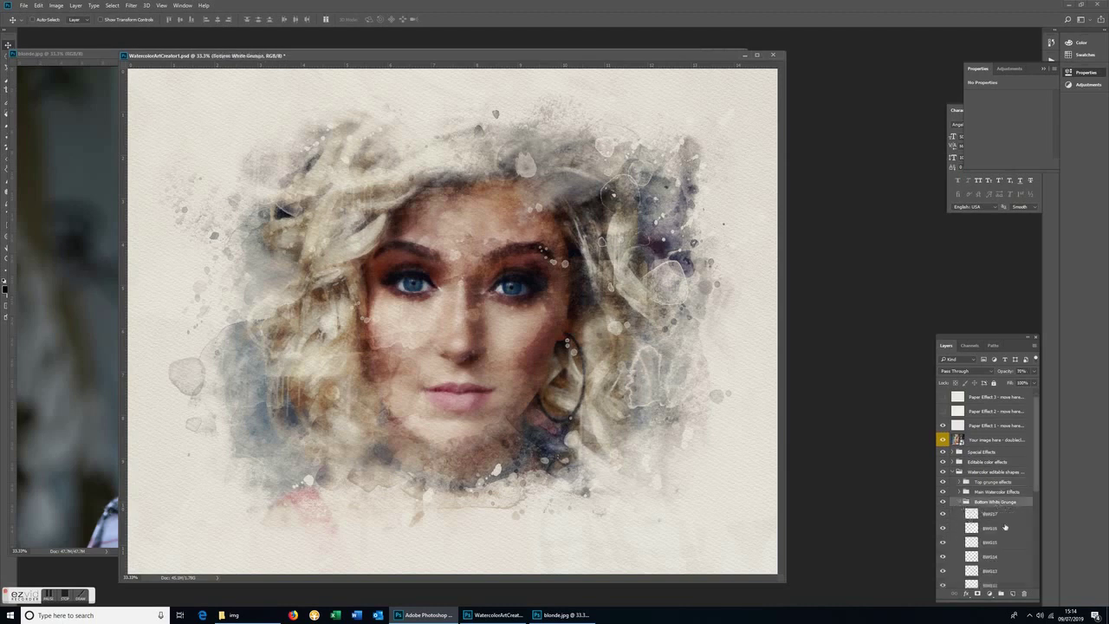
{"action": "left_click_drag", "start_coordinate": [1036, 448], "coordinate": [1037, 501]}
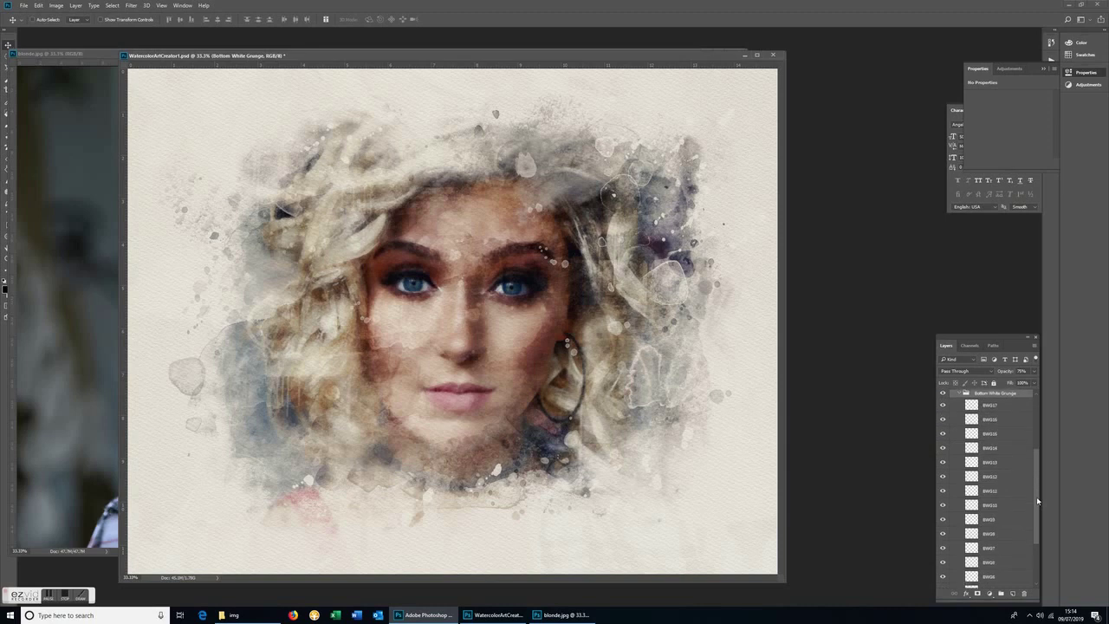
{"action": "left_click", "coordinate": [997, 420]}
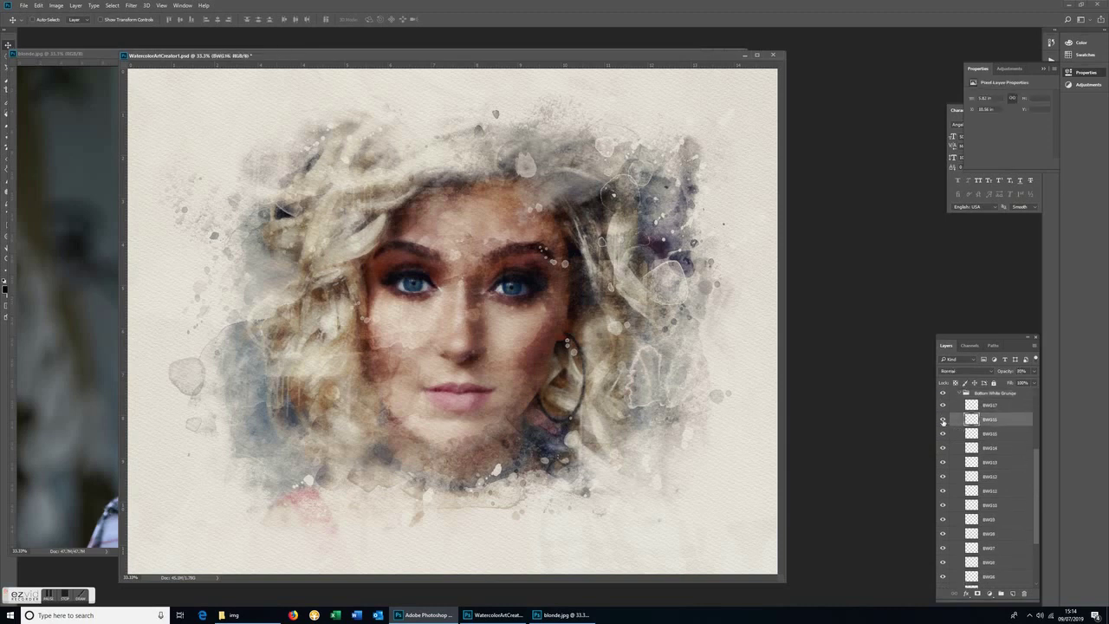
{"action": "left_click", "coordinate": [943, 420]}
{"action": "left_click", "coordinate": [943, 435]}
{"action": "left_click", "coordinate": [943, 435]}
Step: Move the BWG15 layer from the upper-left hair about 5.4 in rightward and down onto the eye on the image's right
{"action": "left_click", "coordinate": [978, 431]}
{"action": "left_click_drag", "start_coordinate": [304, 131], "coordinate": [531, 288]}
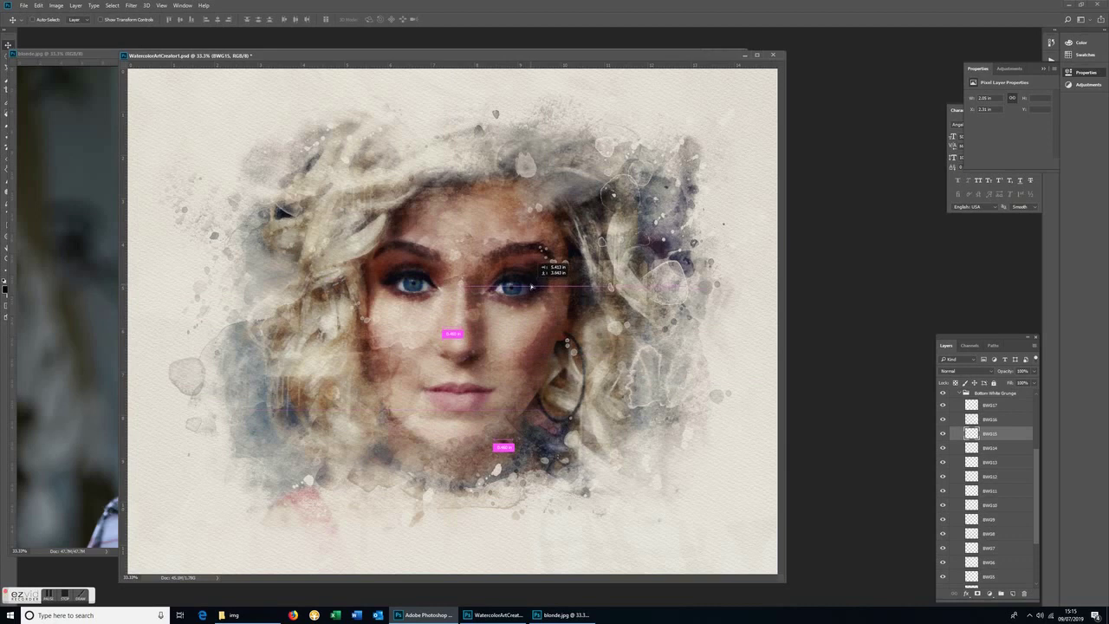
{"action": "left_click_drag", "start_coordinate": [532, 287], "coordinate": [532, 286]}
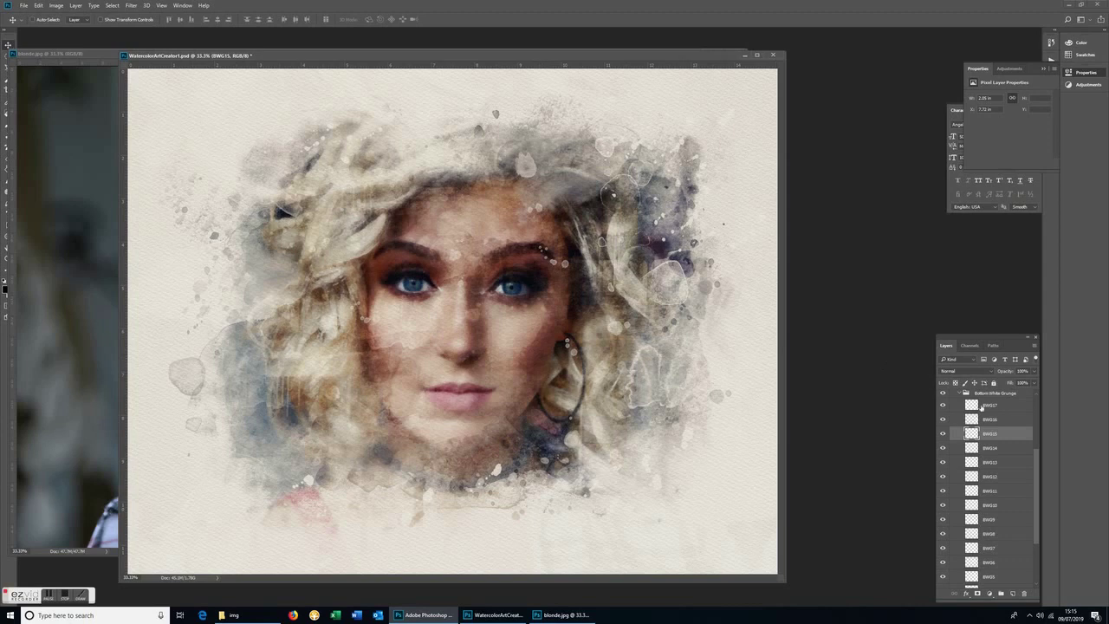
Step: Check the effect of layers BWG14 and BWG13 by hiding and showing each one
{"action": "left_click", "coordinate": [999, 453]}
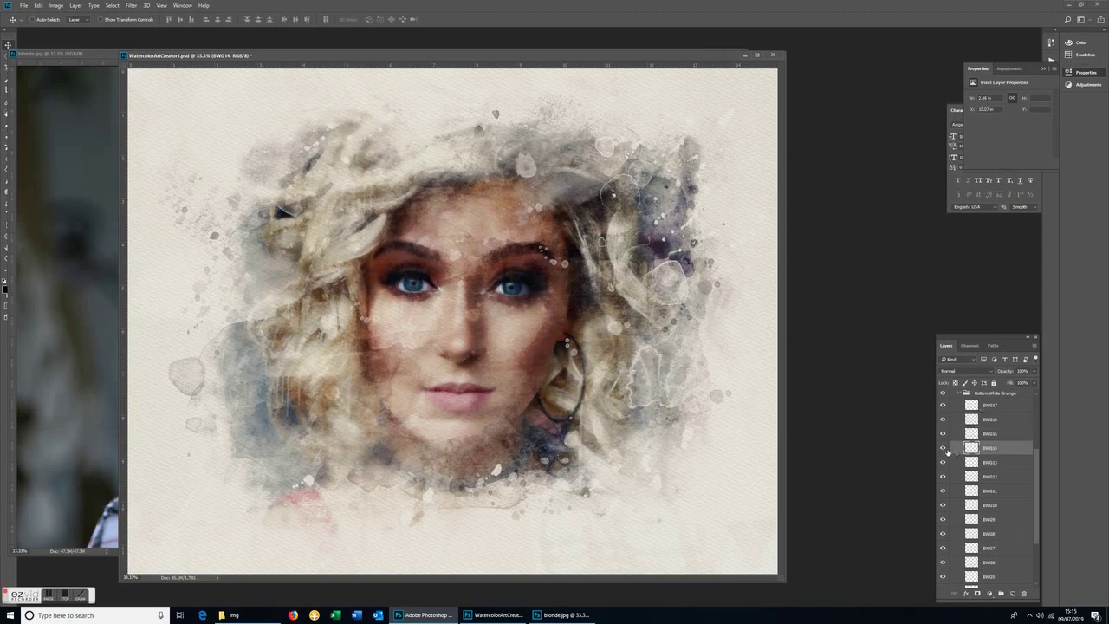
{"action": "left_click", "coordinate": [944, 448]}
{"action": "left_click", "coordinate": [944, 448]}
{"action": "left_click", "coordinate": [944, 463]}
{"action": "left_click", "coordinate": [944, 462]}
Step: Move the BWG13 layer from the lower-left hair to the right side of the portrait, and collapse the Bottom White Grunge group
{"action": "left_click", "coordinate": [978, 463]}
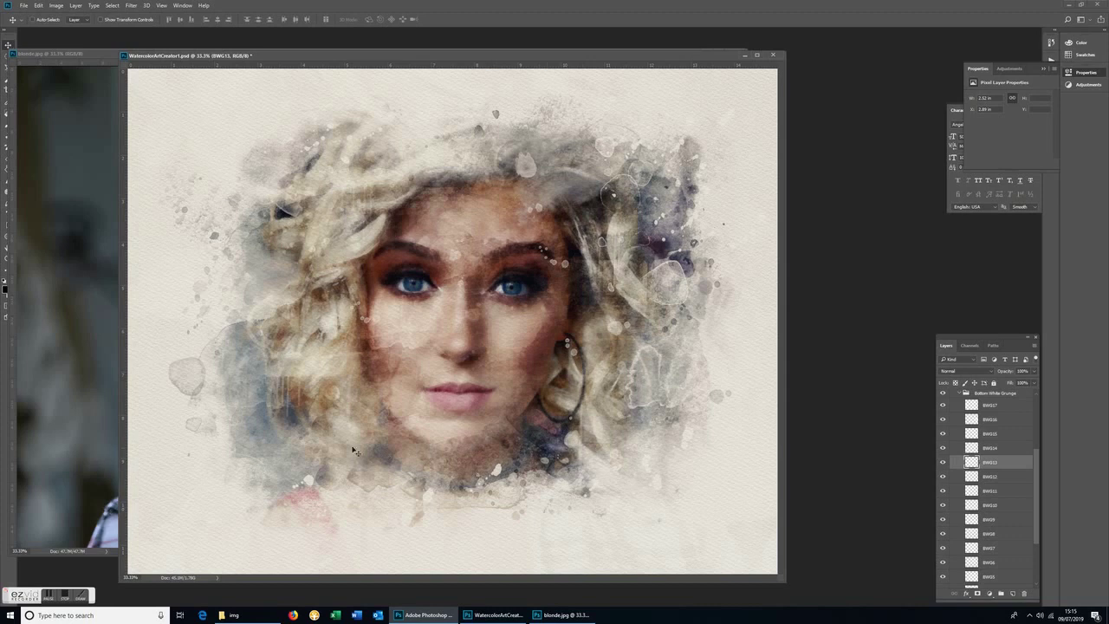
{"action": "left_click_drag", "start_coordinate": [305, 458], "coordinate": [584, 301]}
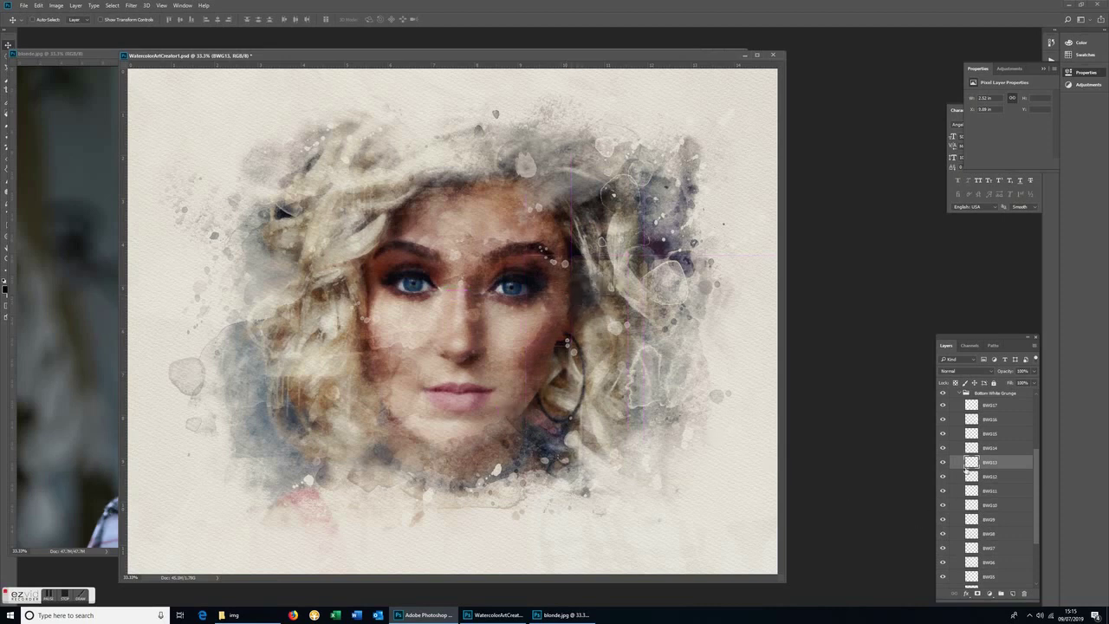
{"action": "left_click", "coordinate": [959, 393]}
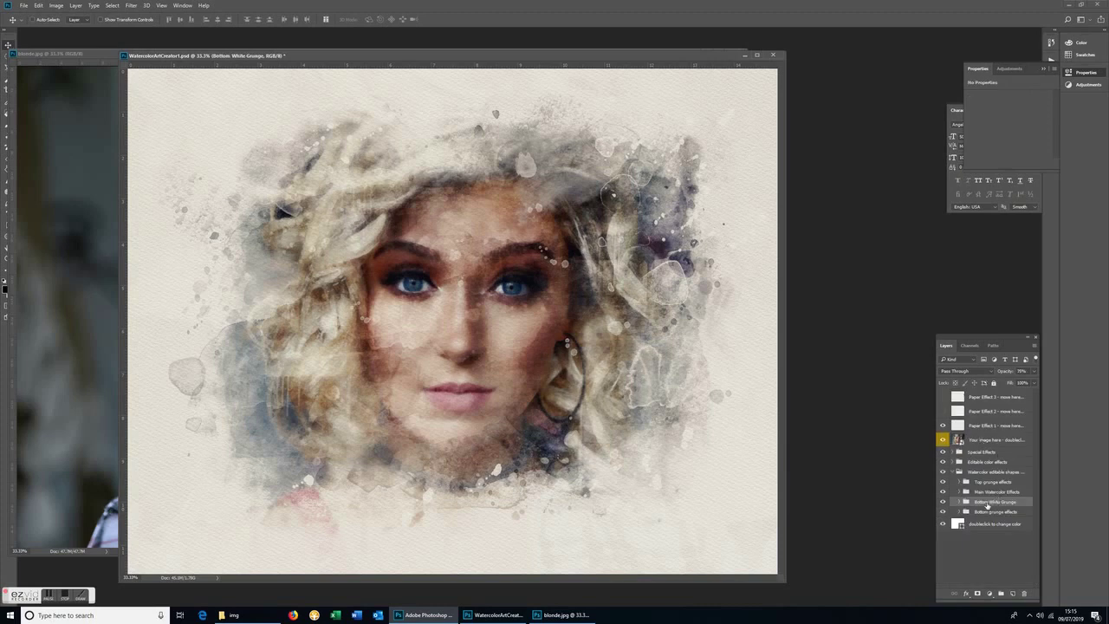
Step: Expand the Bottom grunge effects group and make the hidden BG1 and BG2 layers visible
{"action": "left_click", "coordinate": [961, 512]}
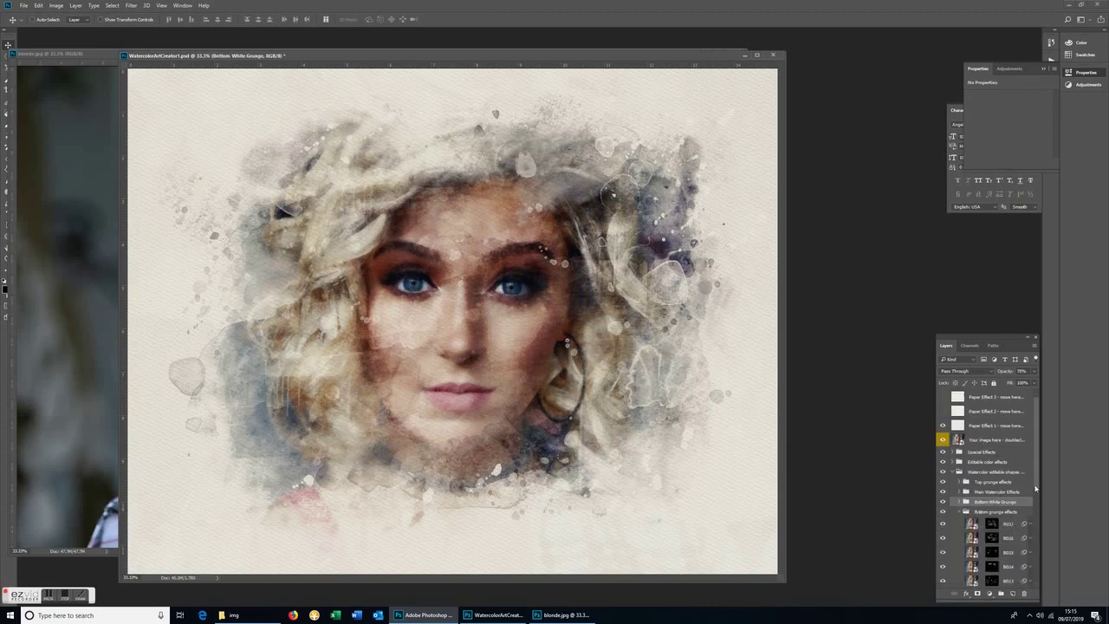
{"action": "left_click_drag", "start_coordinate": [1035, 488], "coordinate": [1048, 580]}
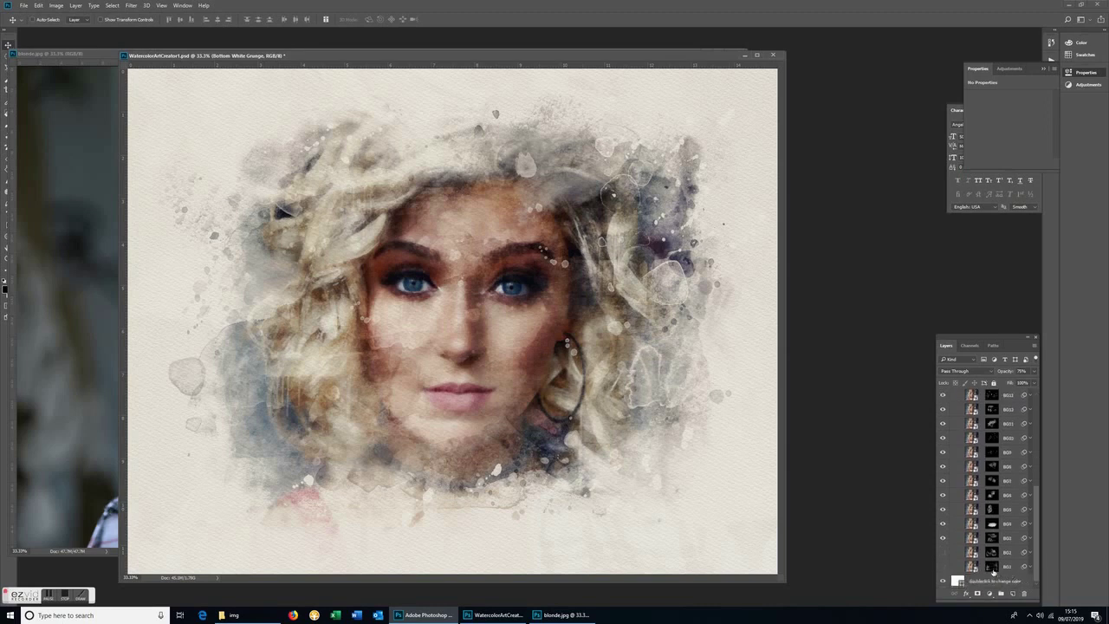
{"action": "left_click", "coordinate": [942, 567]}
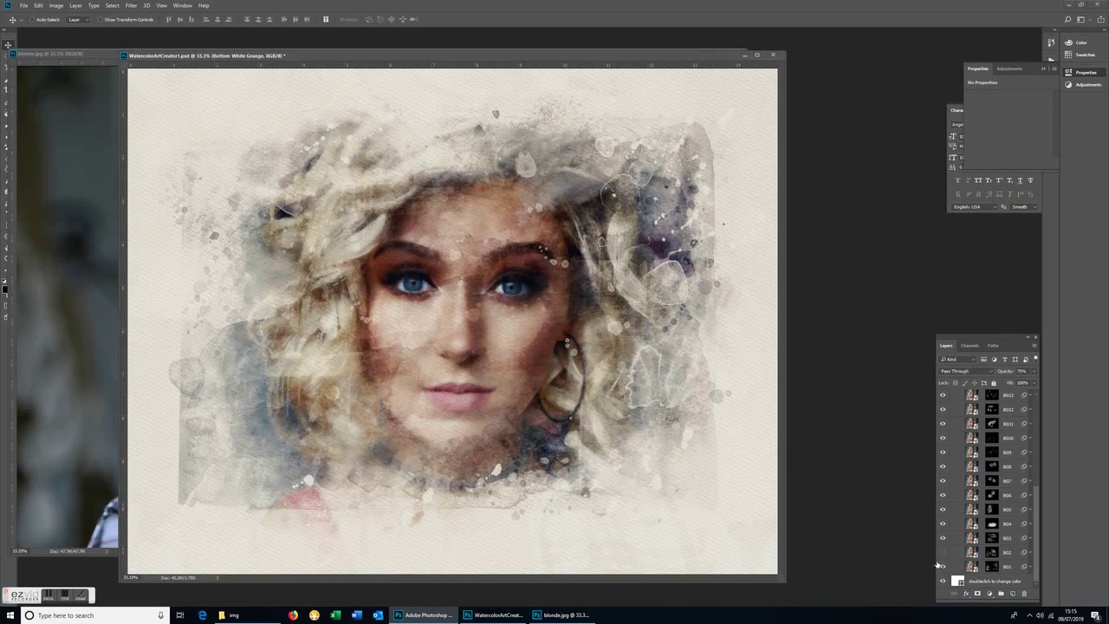
{"action": "left_click", "coordinate": [942, 552]}
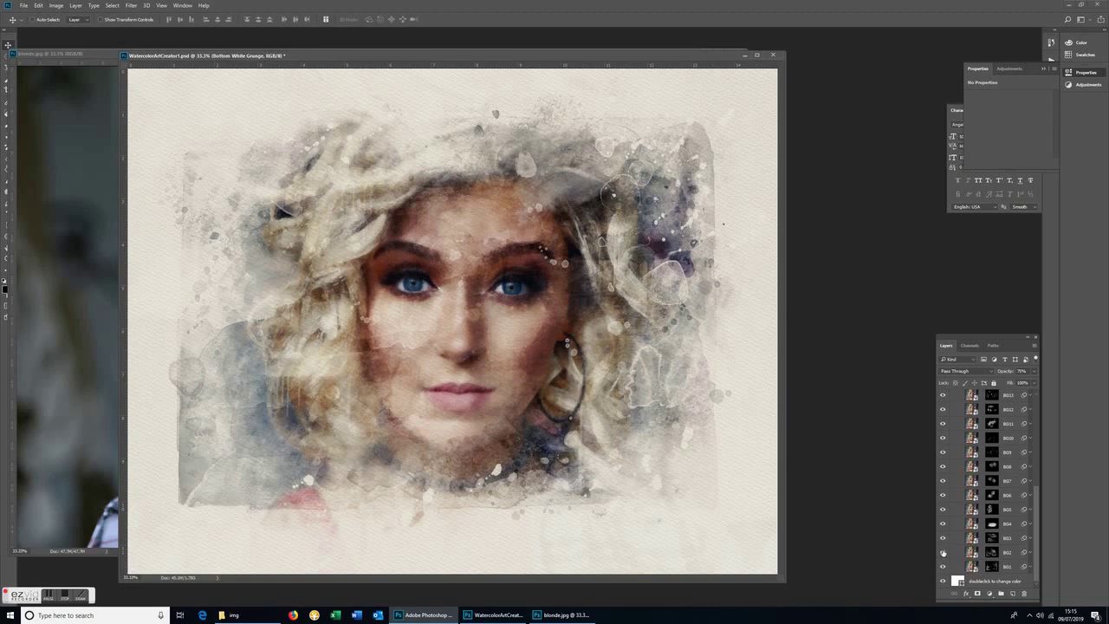
Step: Shift the BG2 layer's mask slightly up and to the right at the portrait's lower-left edge, and hide the BG1 layer
{"action": "left_click", "coordinate": [993, 555]}
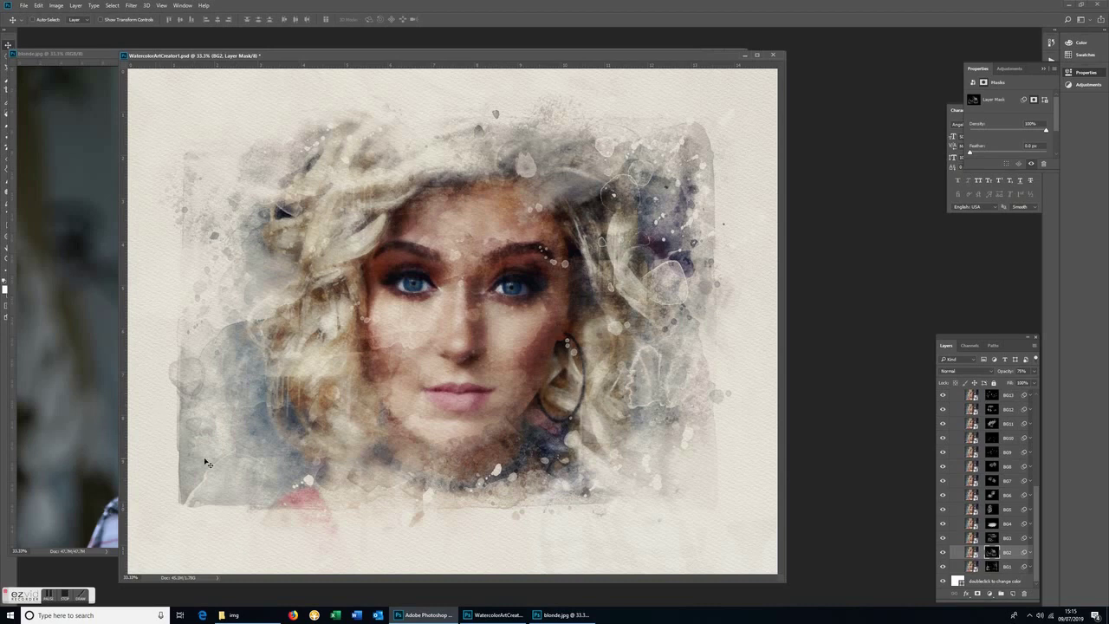
{"action": "left_click_drag", "start_coordinate": [218, 451], "coordinate": [234, 440]}
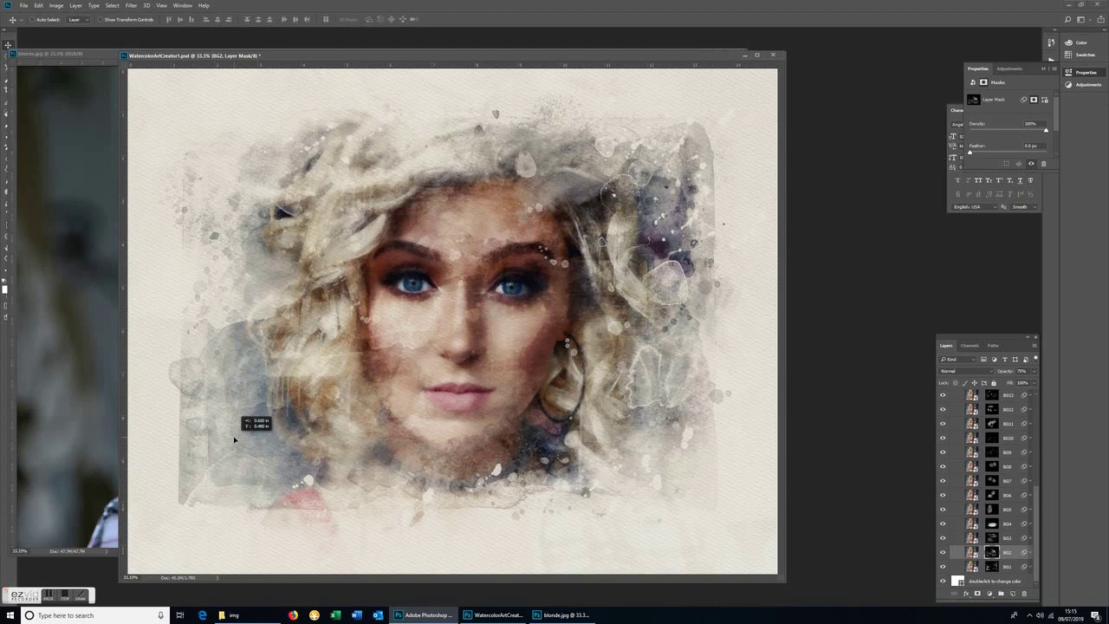
{"action": "left_click_drag", "start_coordinate": [234, 440], "coordinate": [235, 441]}
{"action": "left_click", "coordinate": [943, 567]}
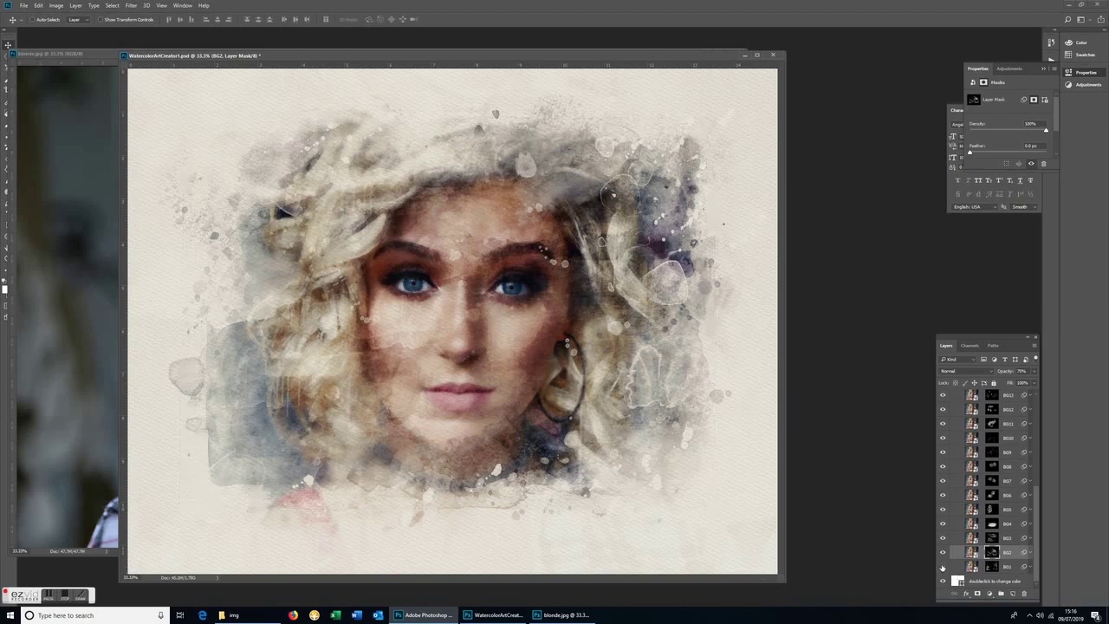
Step: Shift the BG3 mask about 0.9 in leftward and the BG8 mask slightly up and to the left over the hair
{"action": "left_click_drag", "start_coordinate": [990, 538], "coordinate": [993, 540]}
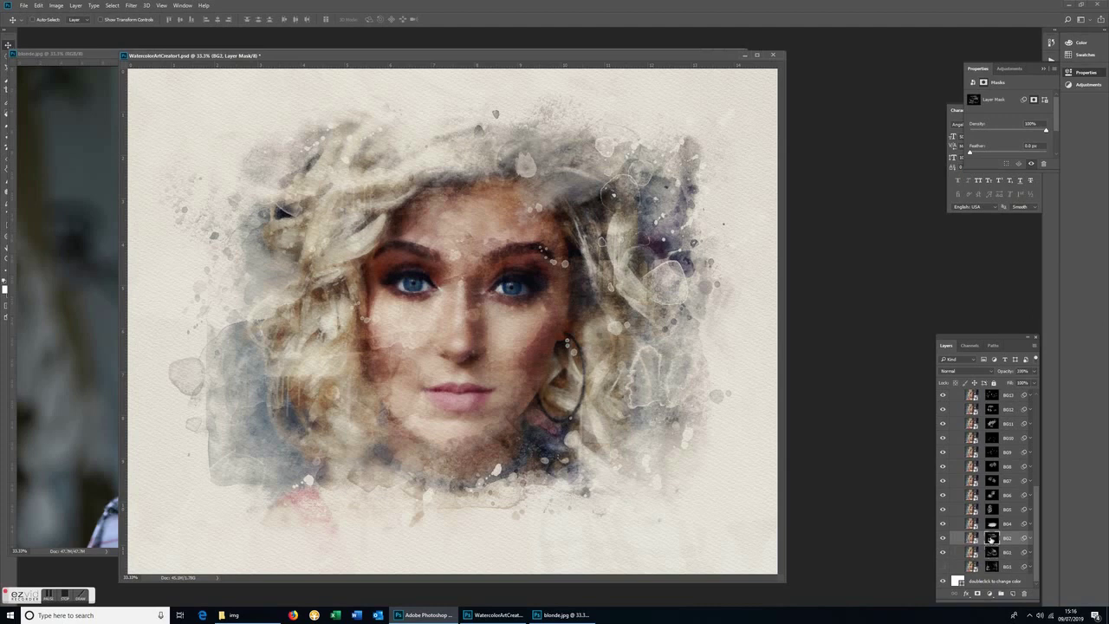
{"action": "left_click_drag", "start_coordinate": [620, 295], "coordinate": [581, 291]}
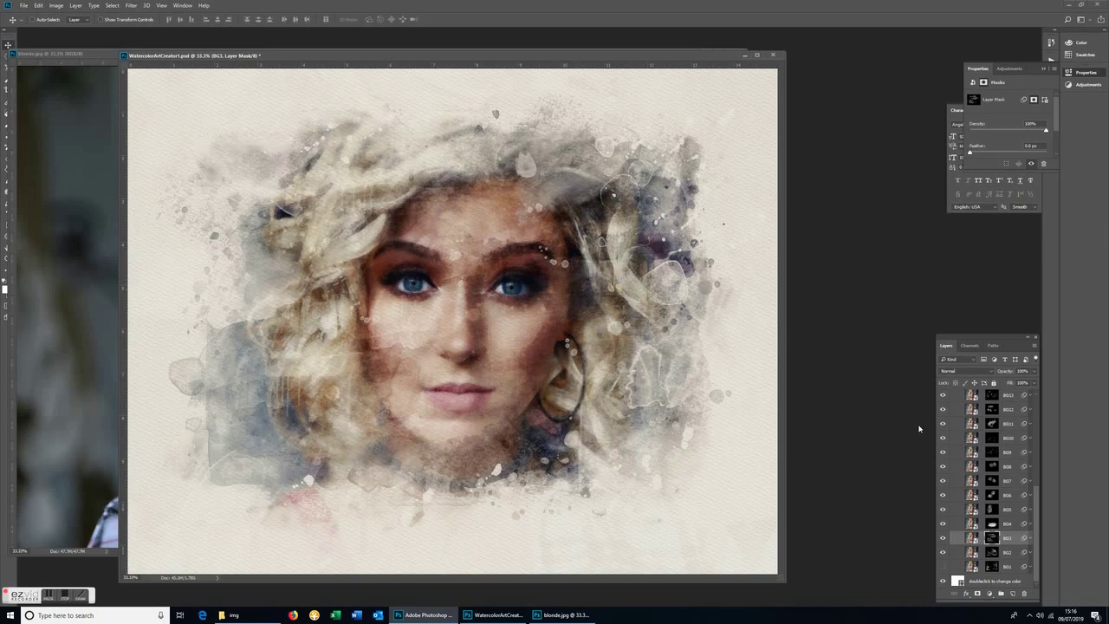
{"action": "left_click", "coordinate": [993, 467]}
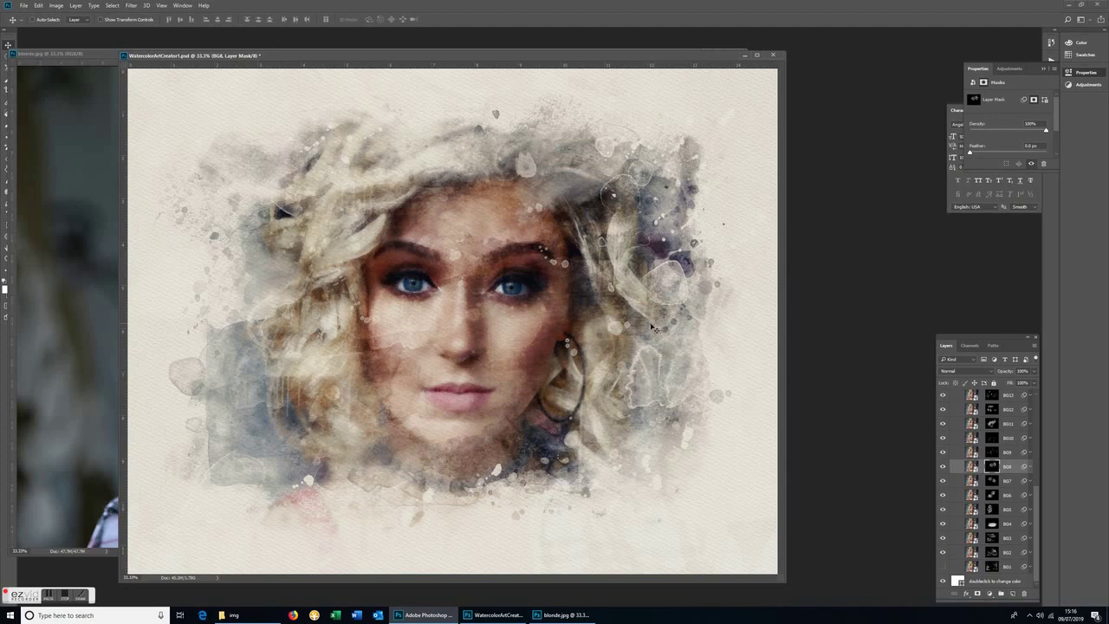
{"action": "left_click_drag", "start_coordinate": [616, 305], "coordinate": [587, 291]}
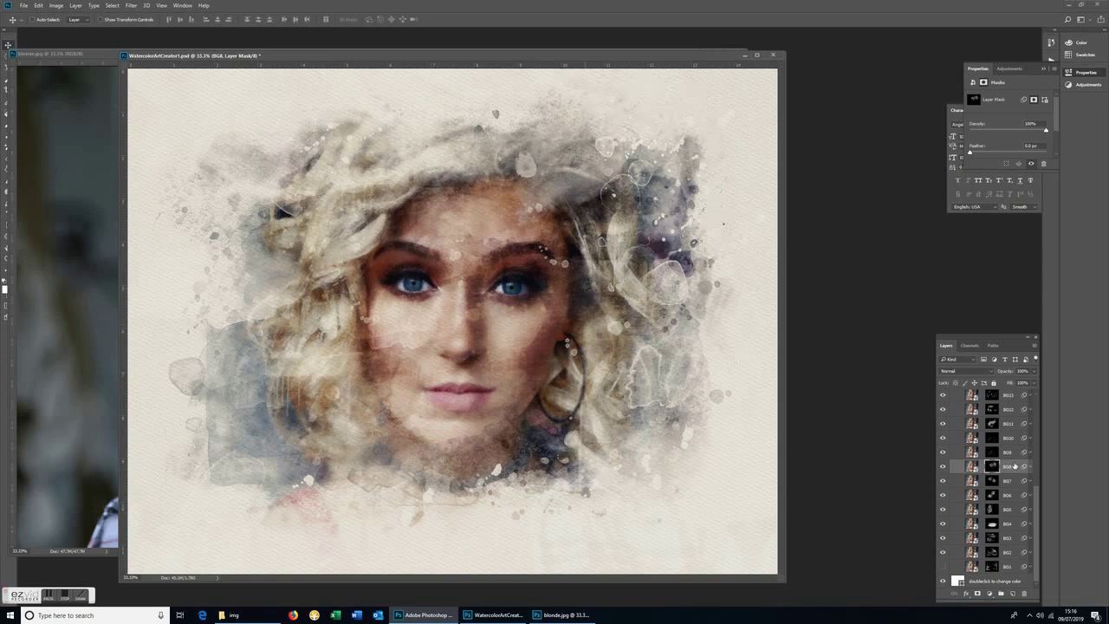
Step: Check the effect of the BG16 layer by hiding and showing it
{"action": "left_click_drag", "start_coordinate": [1035, 501], "coordinate": [1030, 463]}
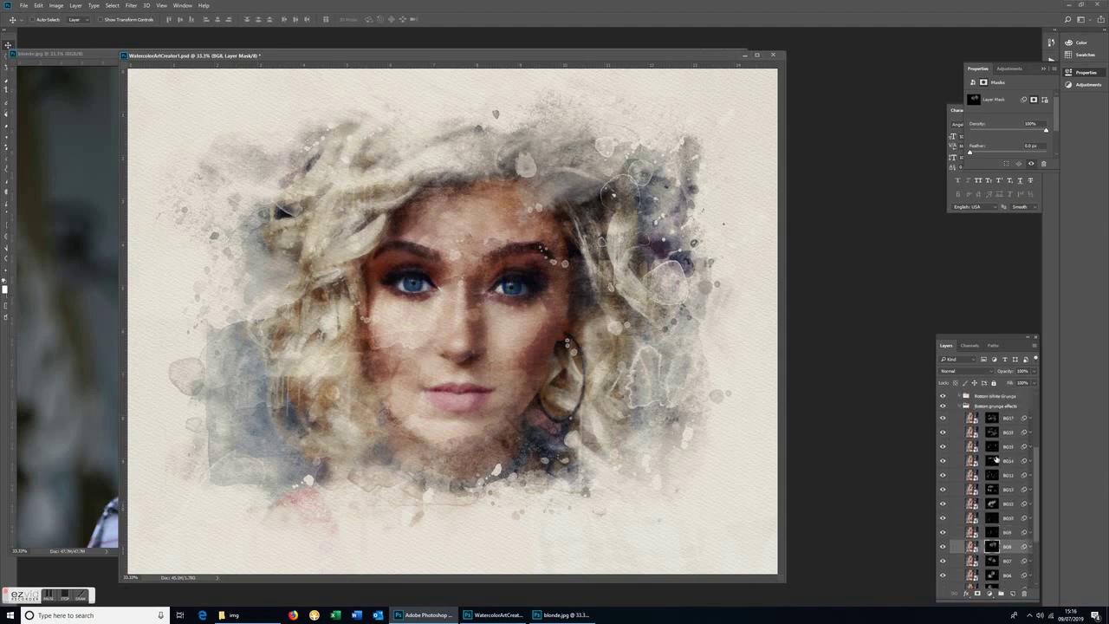
{"action": "left_click", "coordinate": [944, 433]}
{"action": "left_click", "coordinate": [944, 433]}
Step: Set the BG17 layer's opacity to 40% and shift its mask slightly down and to the right
{"action": "left_click", "coordinate": [970, 416]}
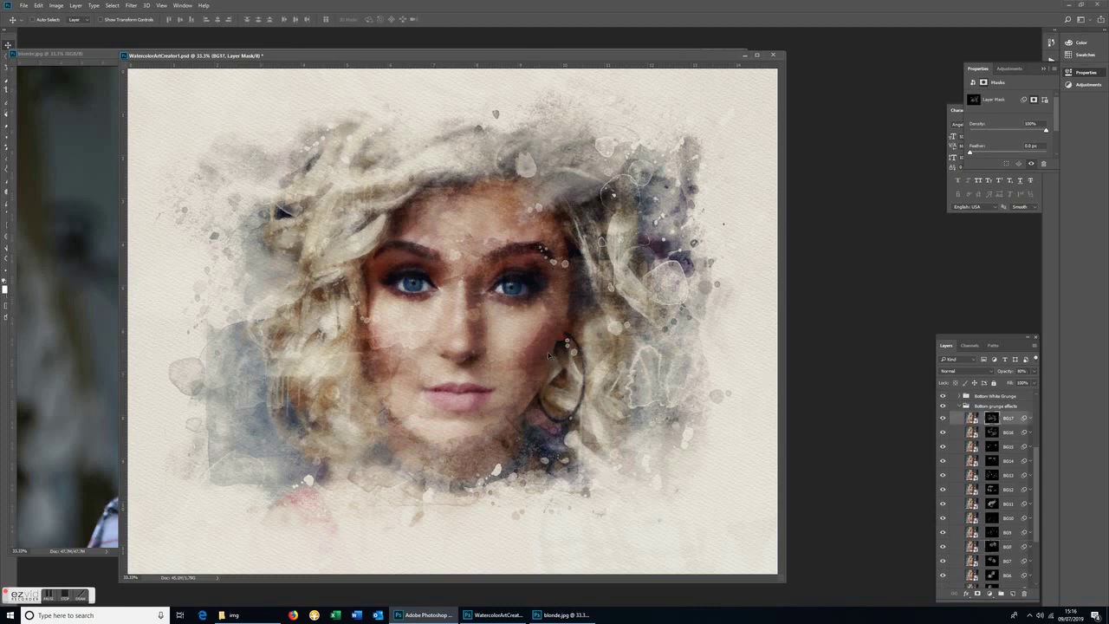
{"action": "key", "text": "4"}
{"action": "key", "text": "Up"}
{"action": "left_click_drag", "start_coordinate": [535, 397], "coordinate": [542, 418]}
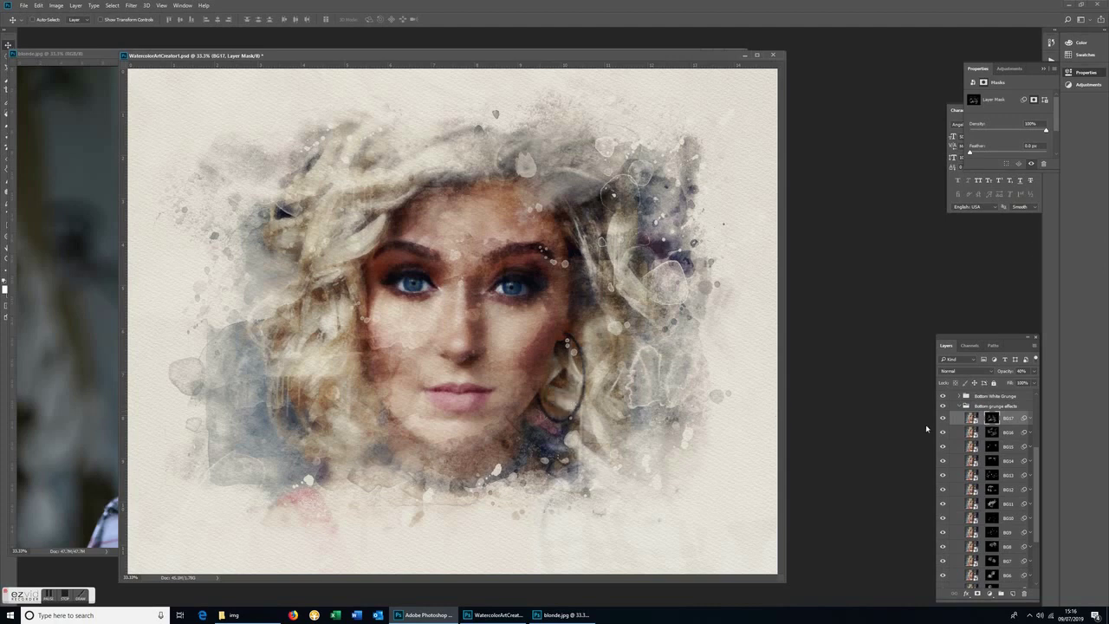
Step: Collapse the Bottom grunge effects group and make the hidden effect 0 layer visible in the Main Watercolor Effects group
{"action": "left_click", "coordinate": [959, 406]}
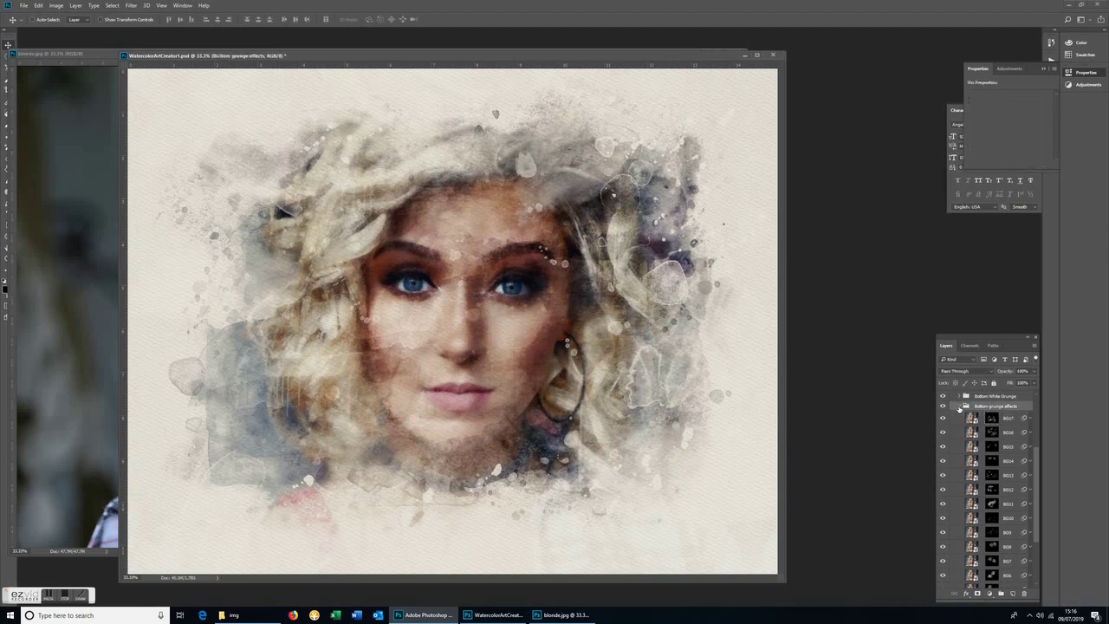
{"action": "left_click", "coordinate": [959, 406]}
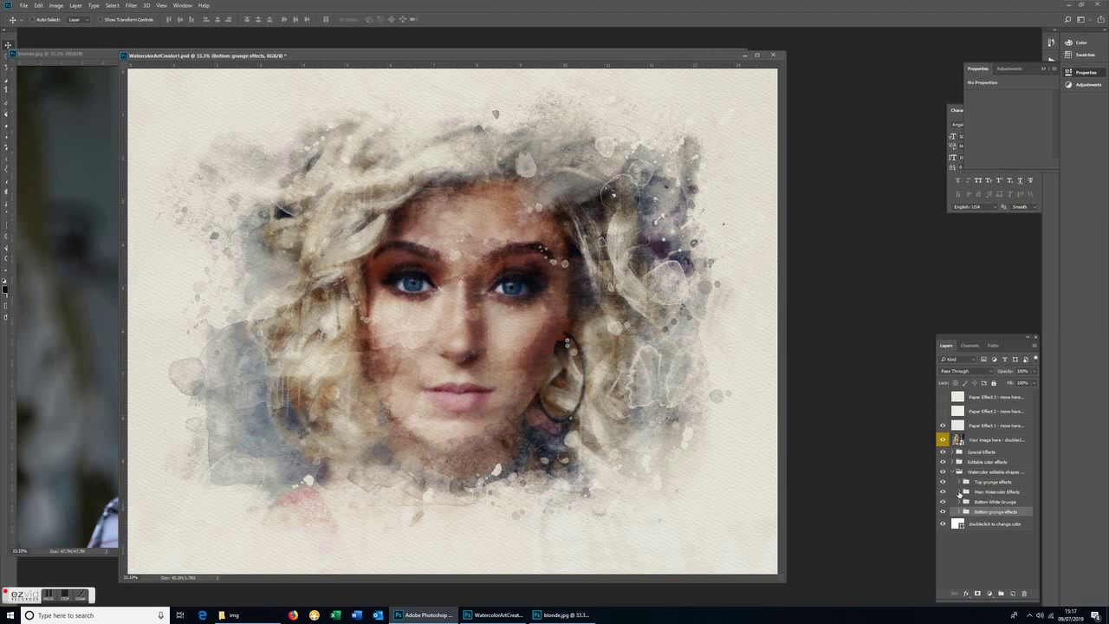
{"action": "left_click", "coordinate": [957, 491]}
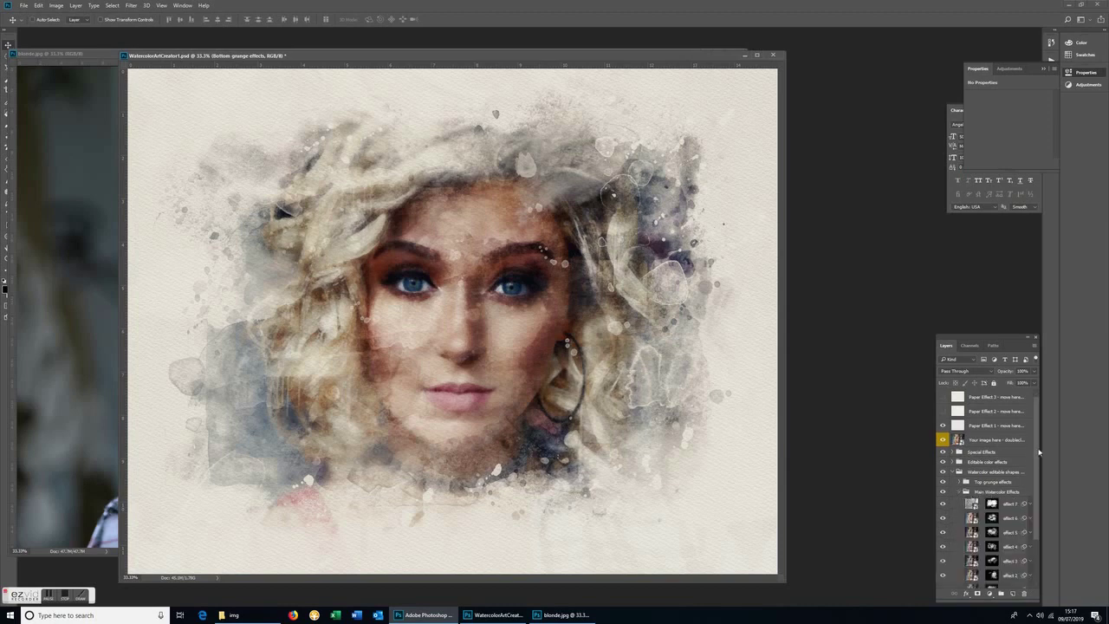
{"action": "left_click_drag", "start_coordinate": [1039, 451], "coordinate": [1038, 509]}
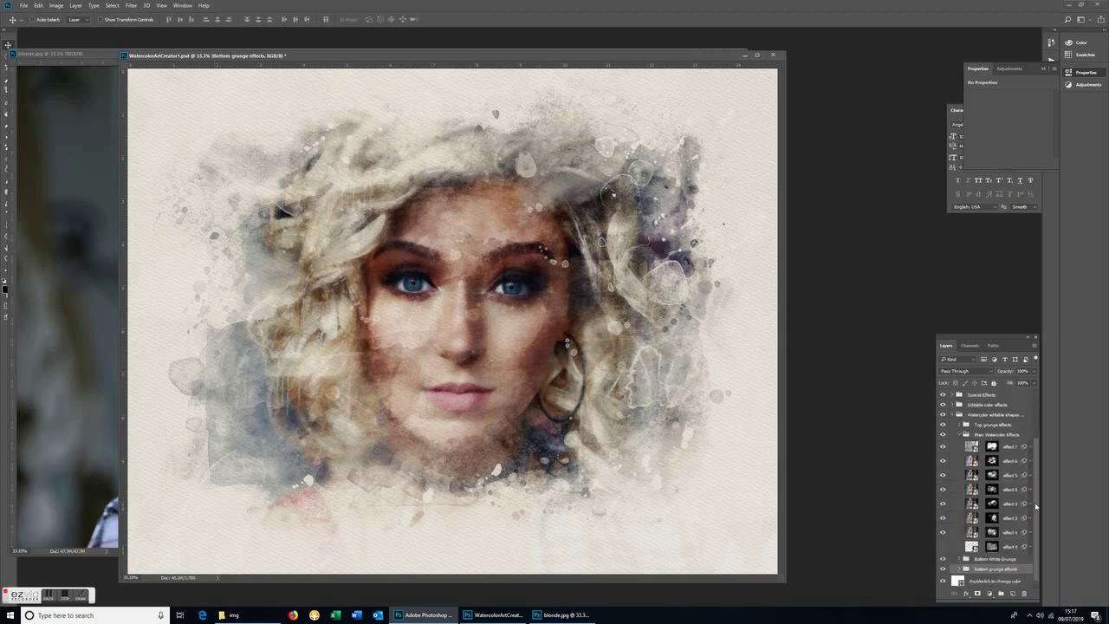
{"action": "left_click", "coordinate": [943, 547]}
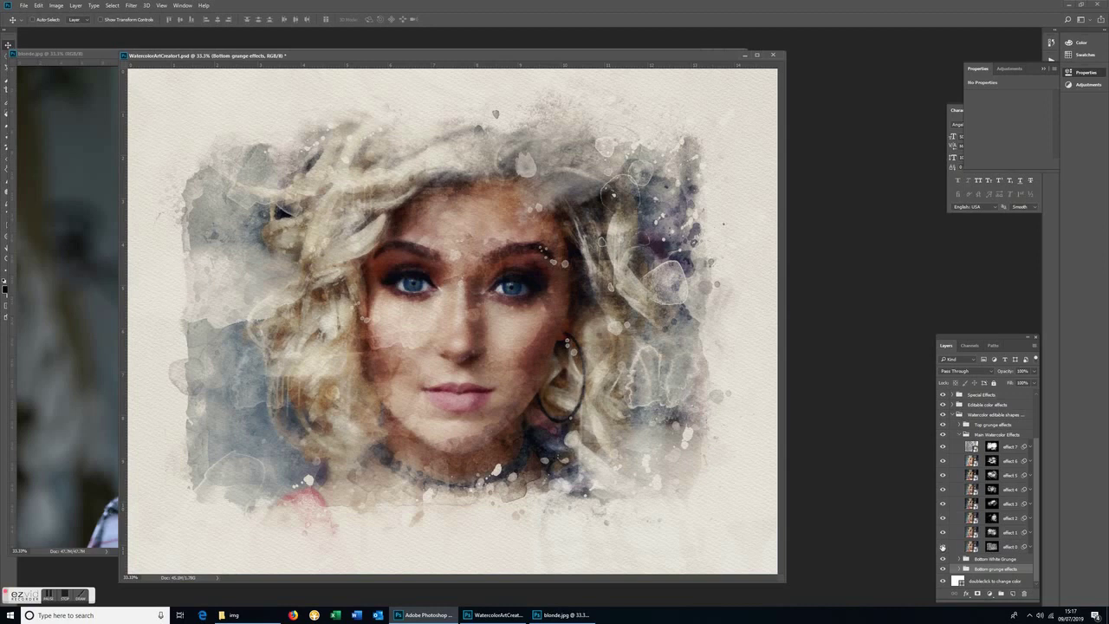
Step: Shift the effect 0 mask slightly to the right and the effect 1 mask about 0.9 in upward
{"action": "left_click", "coordinate": [992, 547]}
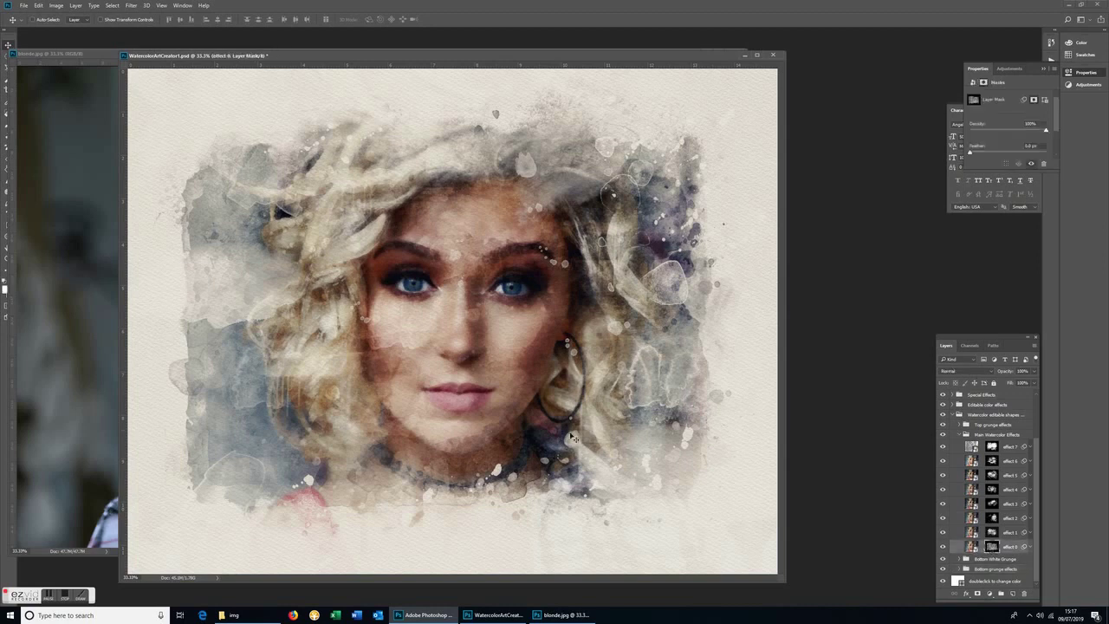
{"action": "left_click_drag", "start_coordinate": [273, 469], "coordinate": [284, 468]}
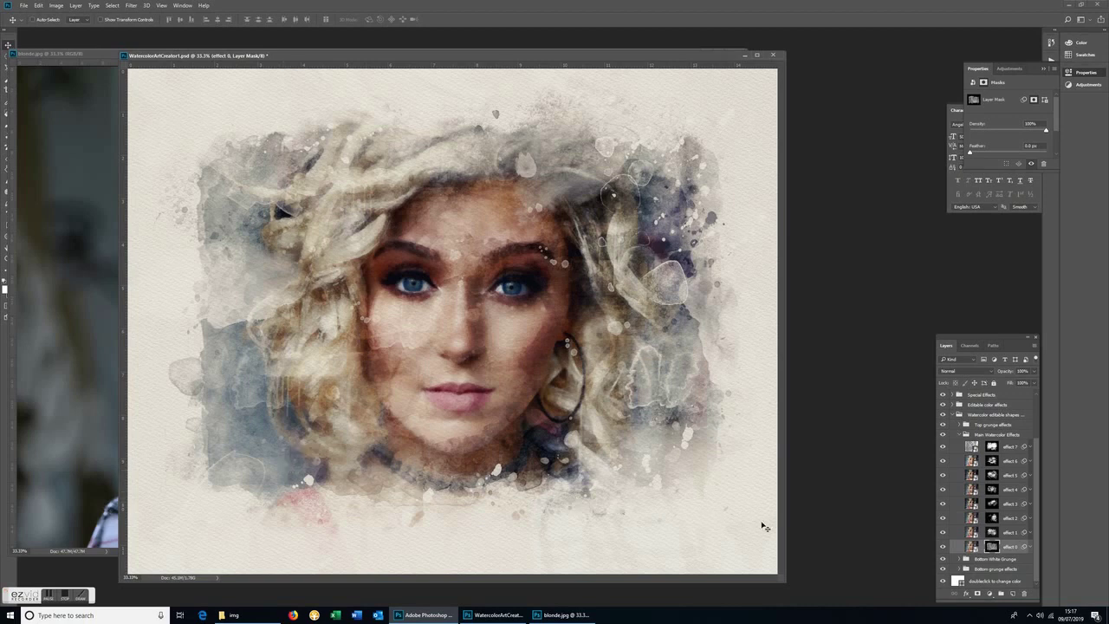
{"action": "left_click", "coordinate": [989, 535]}
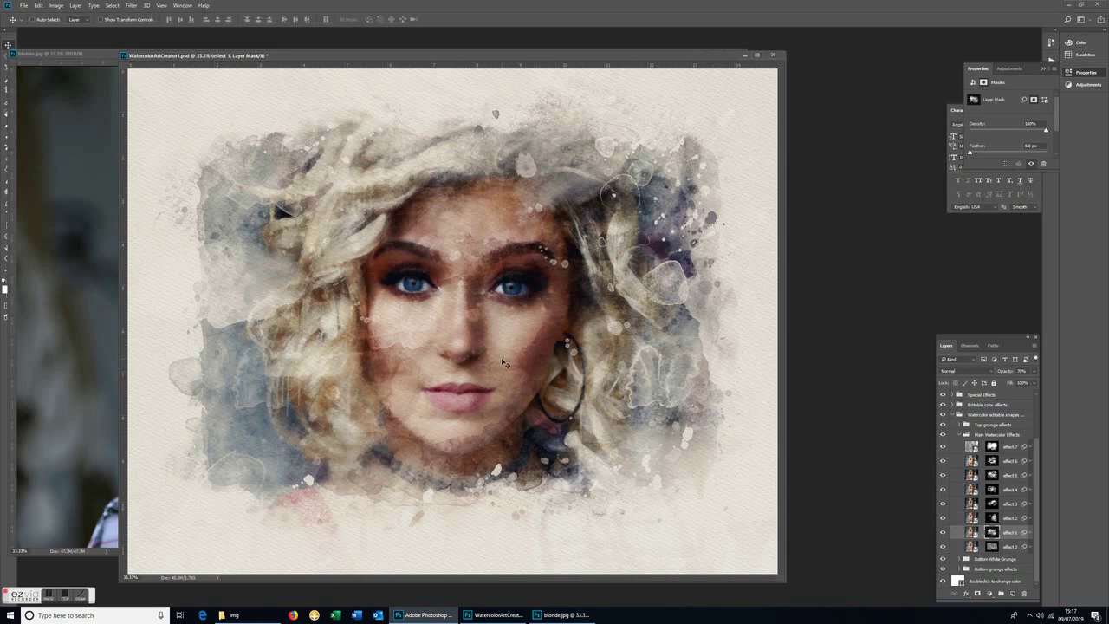
{"action": "left_click_drag", "start_coordinate": [491, 360], "coordinate": [495, 321]}
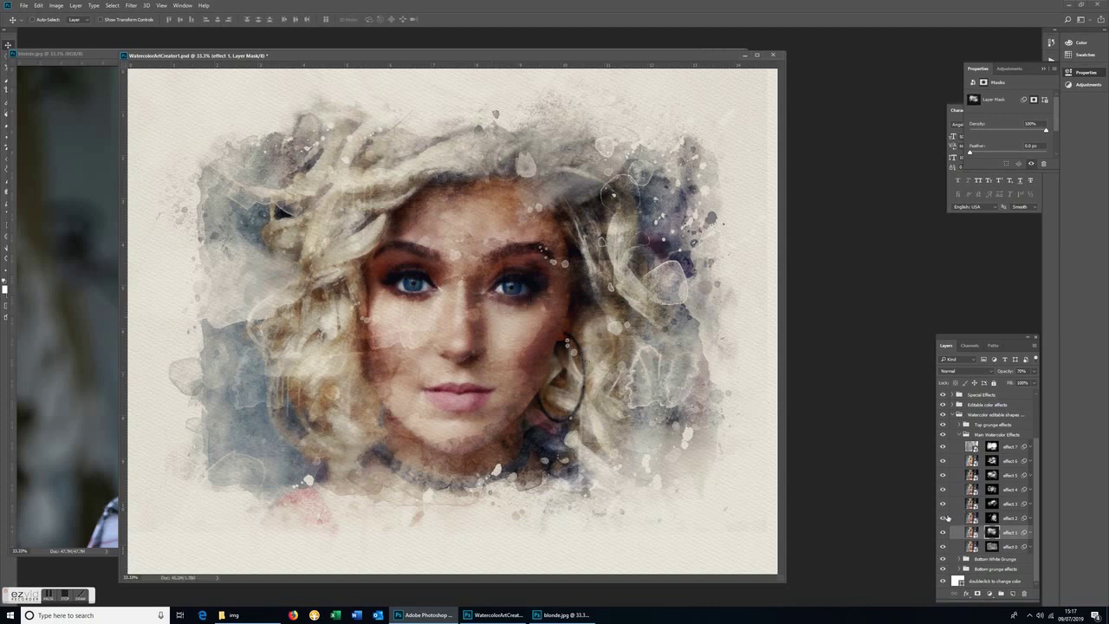
Step: Hide and show the effect 2 layer to check it, and shift its mask slightly down and to the right
{"action": "left_click", "coordinate": [943, 518]}
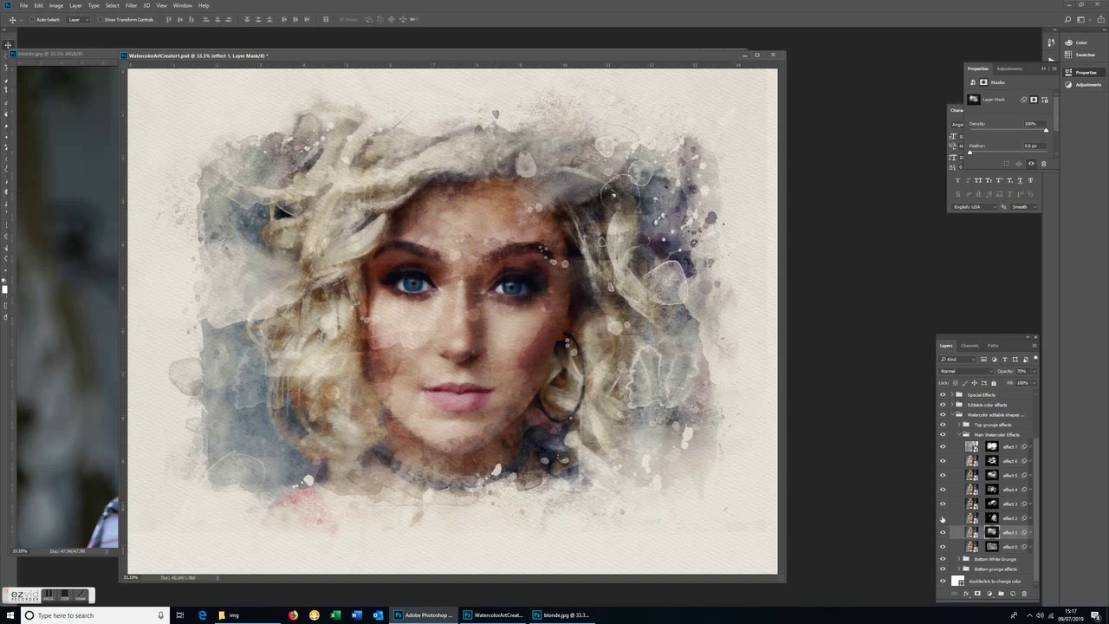
{"action": "left_click", "coordinate": [943, 518]}
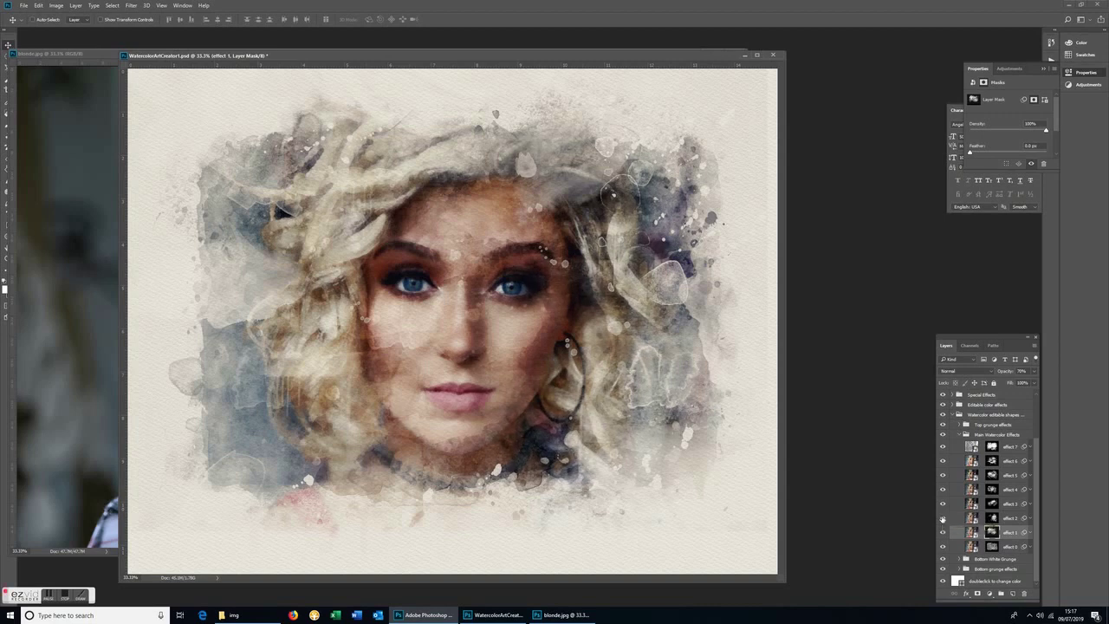
{"action": "left_click", "coordinate": [990, 521]}
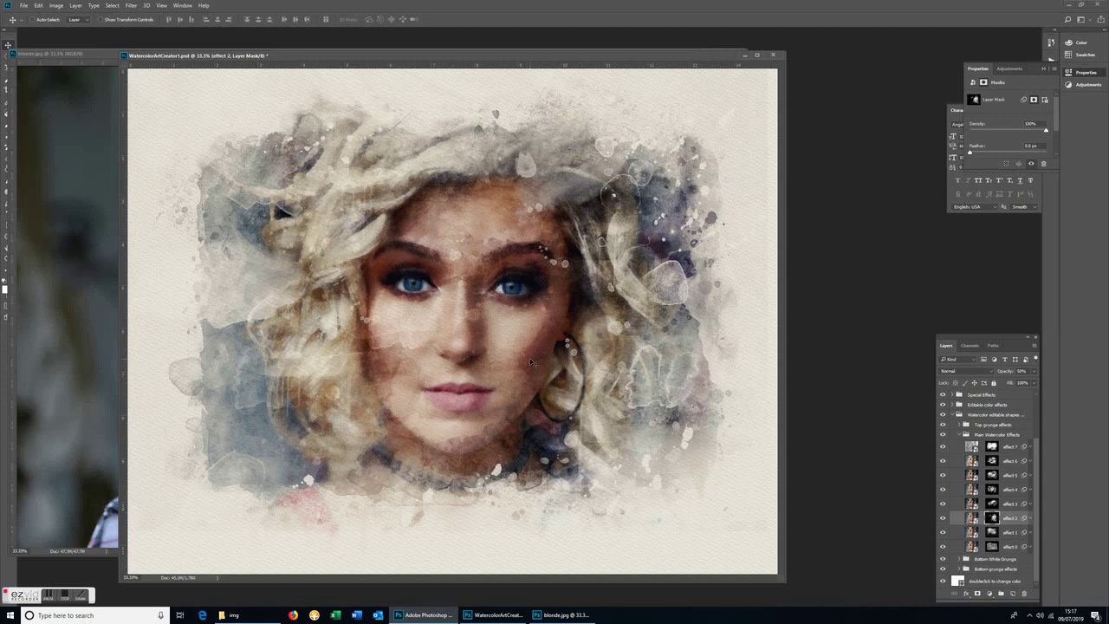
{"action": "left_click_drag", "start_coordinate": [544, 361], "coordinate": [554, 382]}
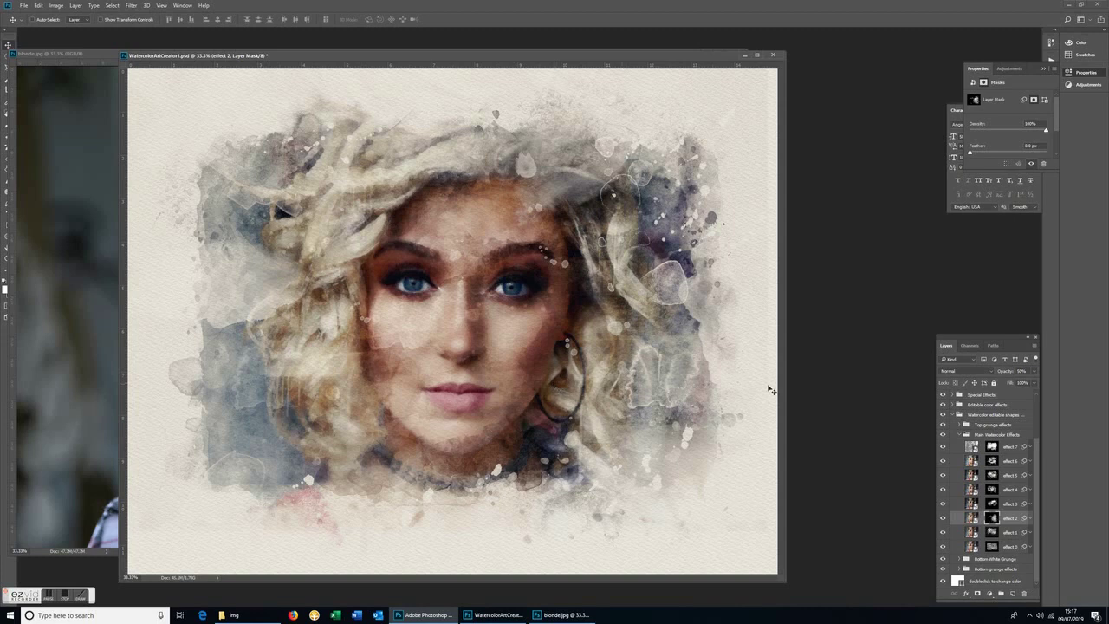
Step: Check the effect 3 and effect 4 layers by hiding and showing each one, and inspect their opacity controls
{"action": "left_click", "coordinate": [991, 503]}
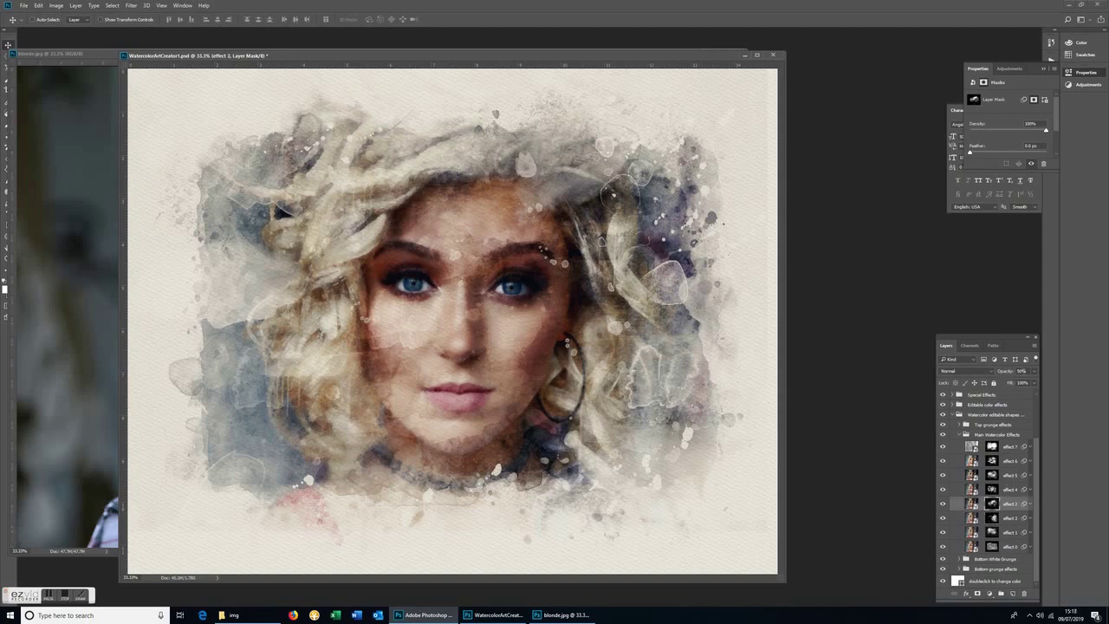
{"action": "left_click", "coordinate": [943, 503]}
{"action": "left_click", "coordinate": [944, 504]}
{"action": "left_click_drag", "start_coordinate": [1031, 378], "coordinate": [1016, 383]}
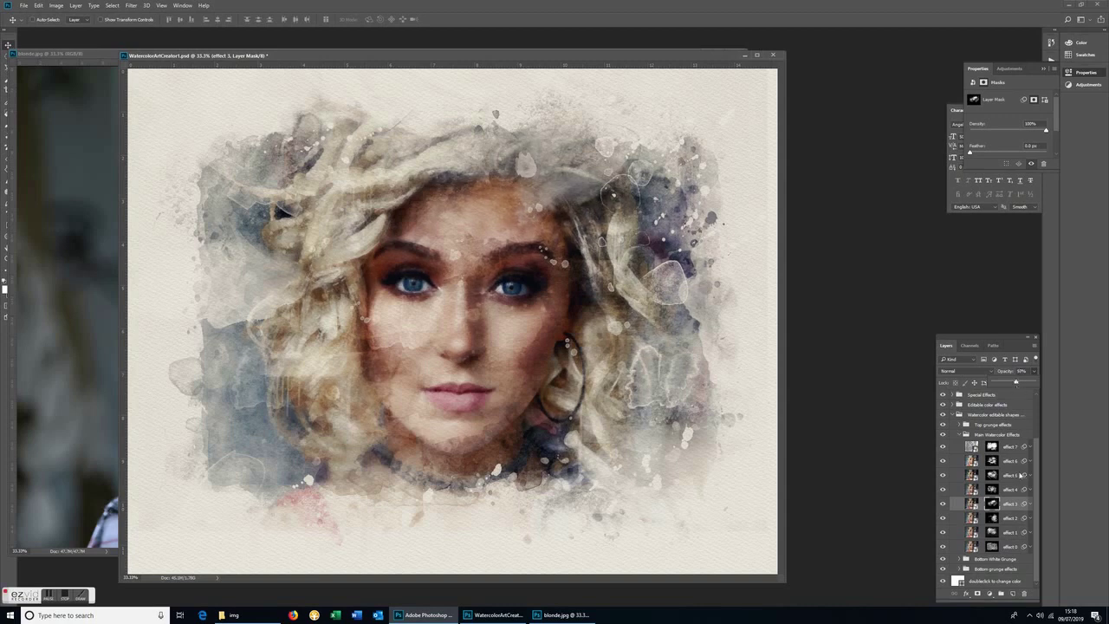
{"action": "left_click", "coordinate": [993, 489]}
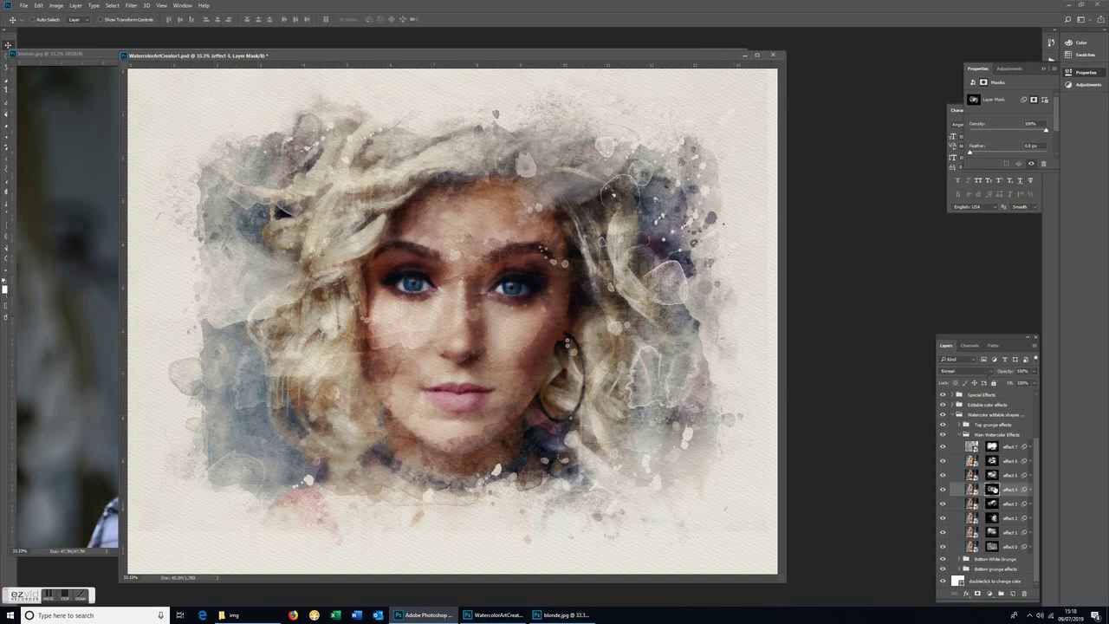
{"action": "left_click", "coordinate": [943, 489]}
{"action": "left_click", "coordinate": [943, 490]}
{"action": "left_click", "coordinate": [1033, 371]}
Step: Change the blend mode of the effect 5 layer to Darken
{"action": "left_click", "coordinate": [992, 475]}
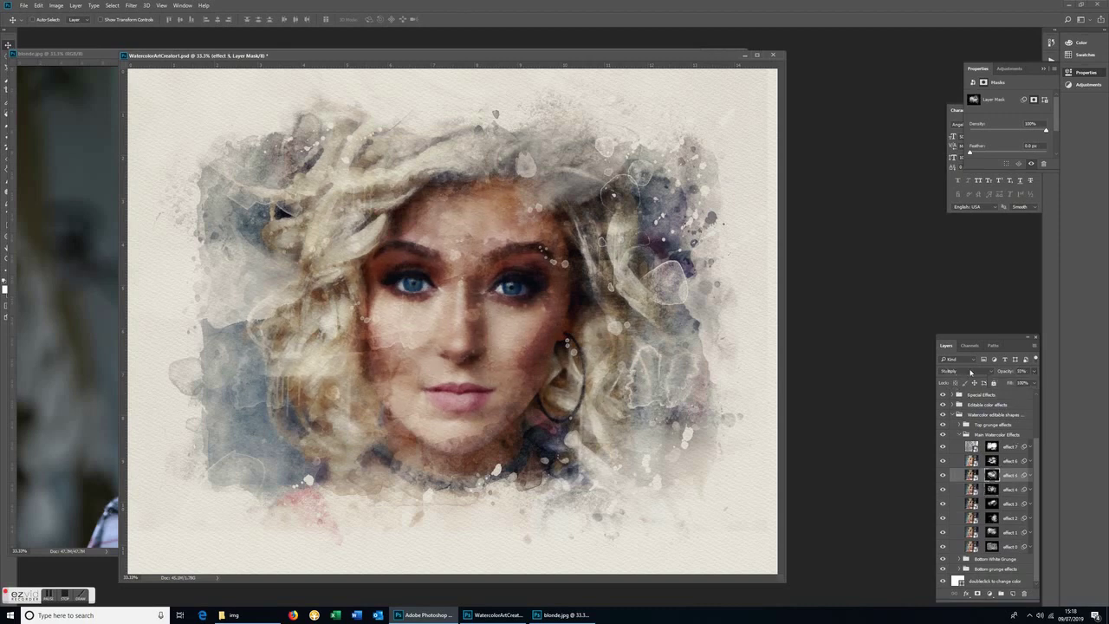
{"action": "left_click", "coordinate": [972, 372]}
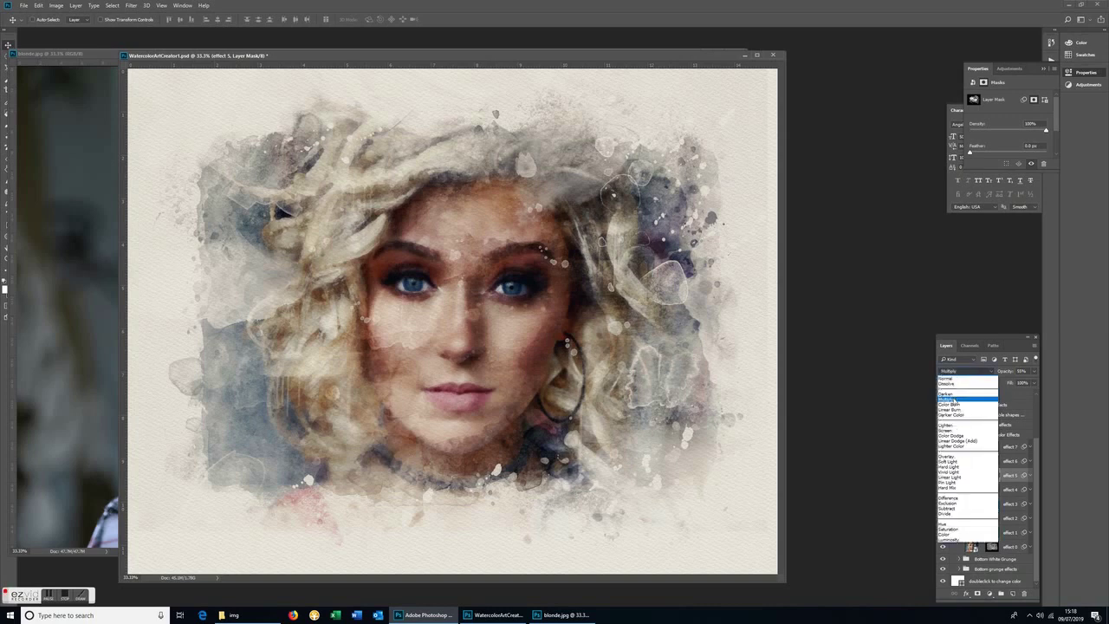
{"action": "left_click", "coordinate": [951, 395]}
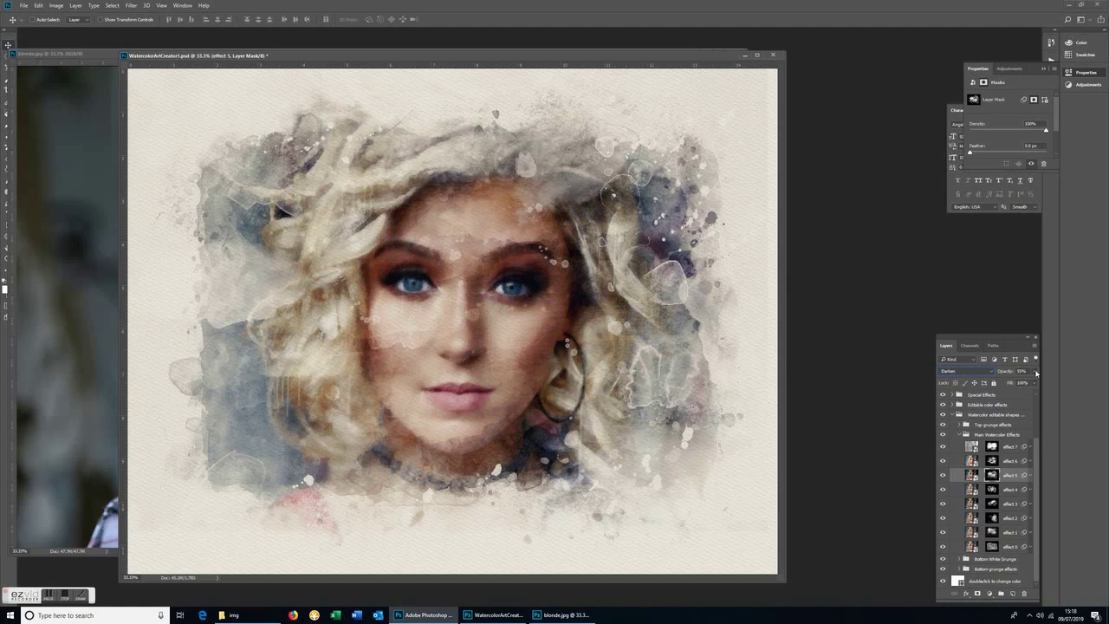
Step: Set the effect 6 layer's opacity to 90% and effect 7's to 30%, and collapse the Main Watercolor Effects group
{"action": "left_click", "coordinate": [1010, 461]}
{"action": "key", "text": "9"}
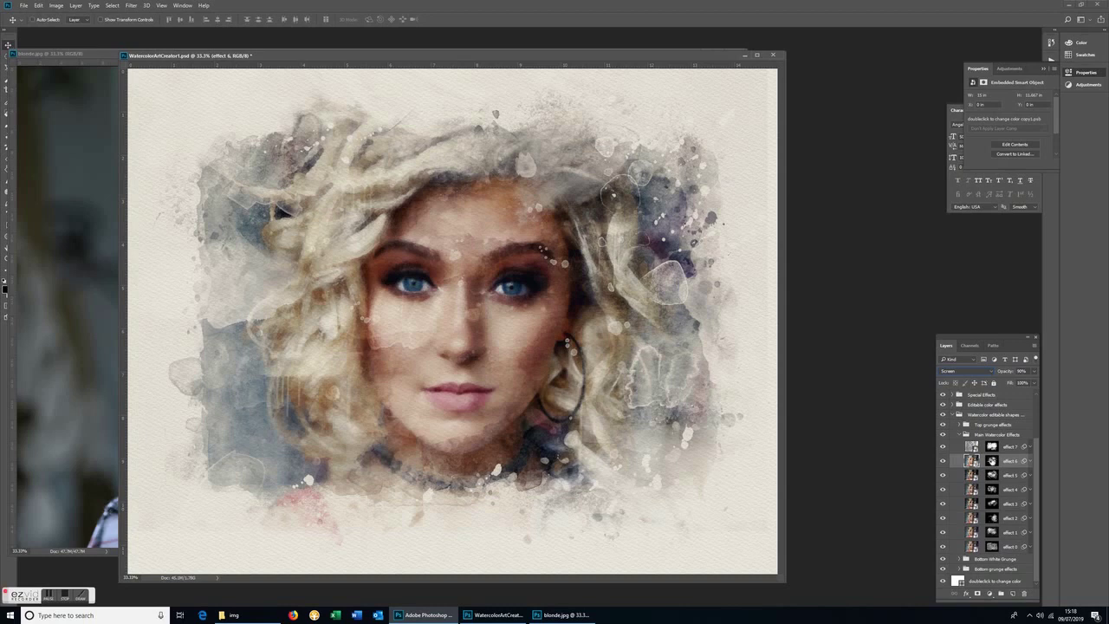
{"action": "left_click", "coordinate": [992, 461]}
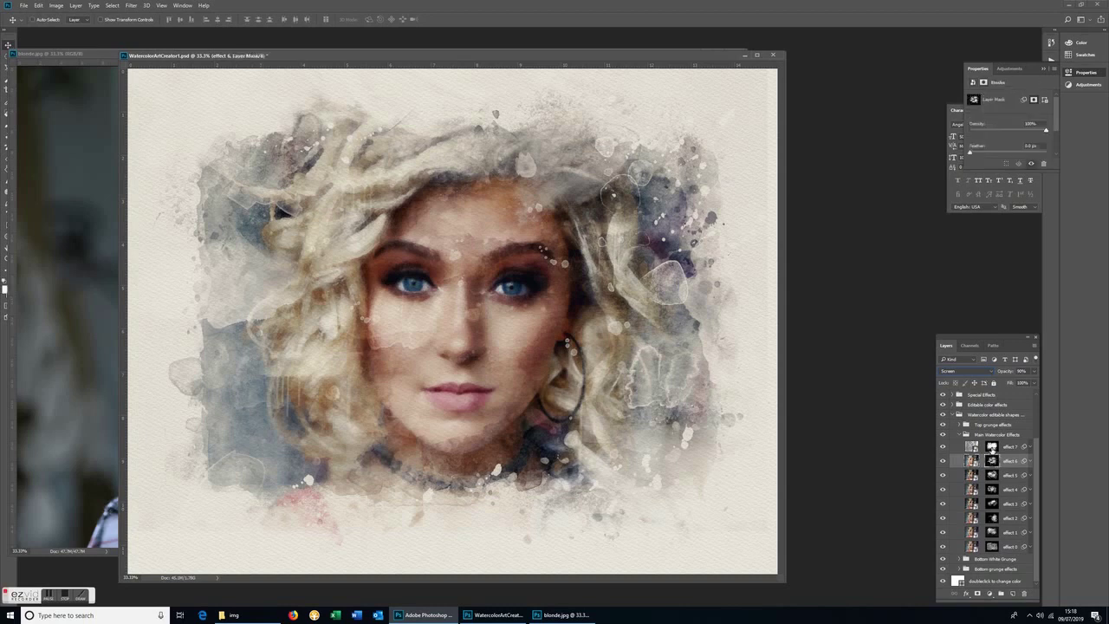
{"action": "left_click", "coordinate": [991, 448]}
{"action": "key", "text": "3"}
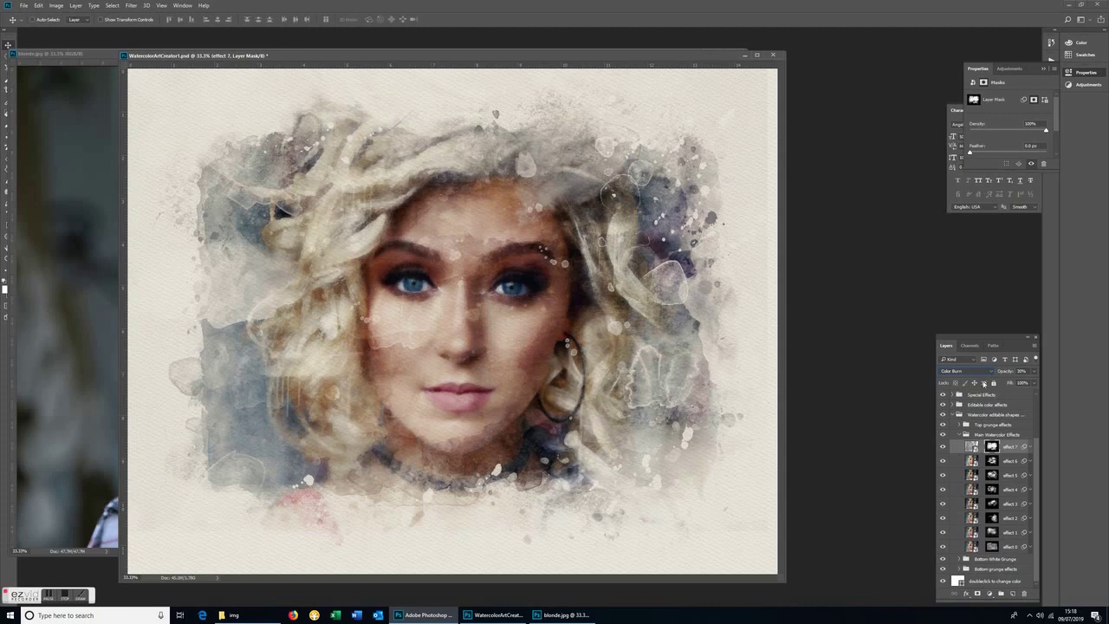
{"action": "left_click", "coordinate": [1034, 371]}
{"action": "left_click", "coordinate": [959, 435]}
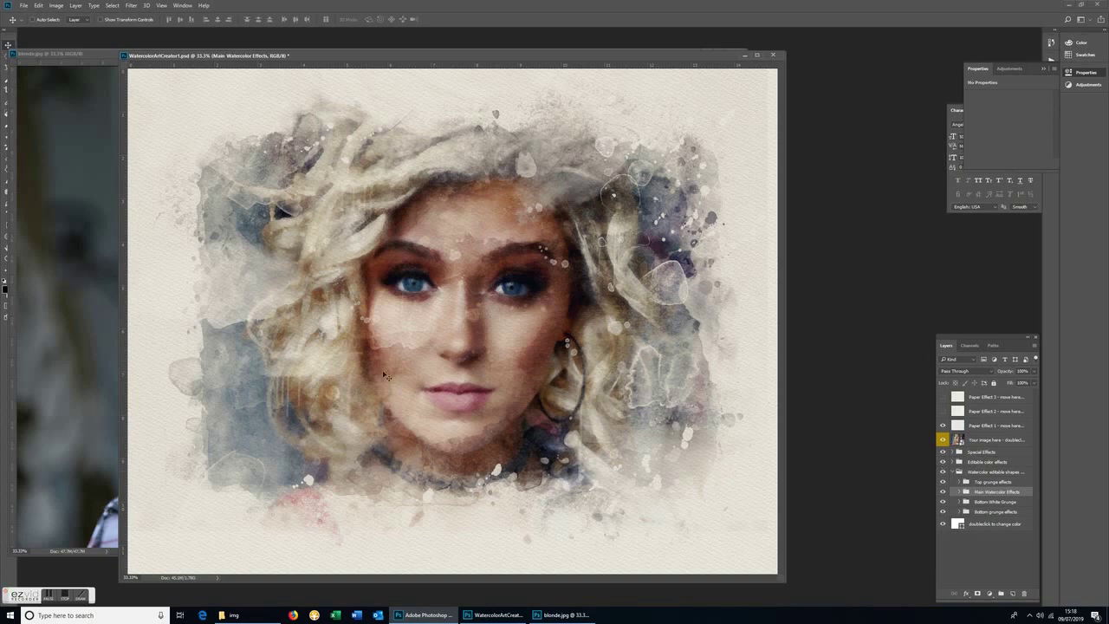
Step: Save the artwork as a JPEG copy named WatercolorArtCreator1newart with quality 10 and the Baseline ("Standard") format
{"action": "left_click", "coordinate": [24, 6]}
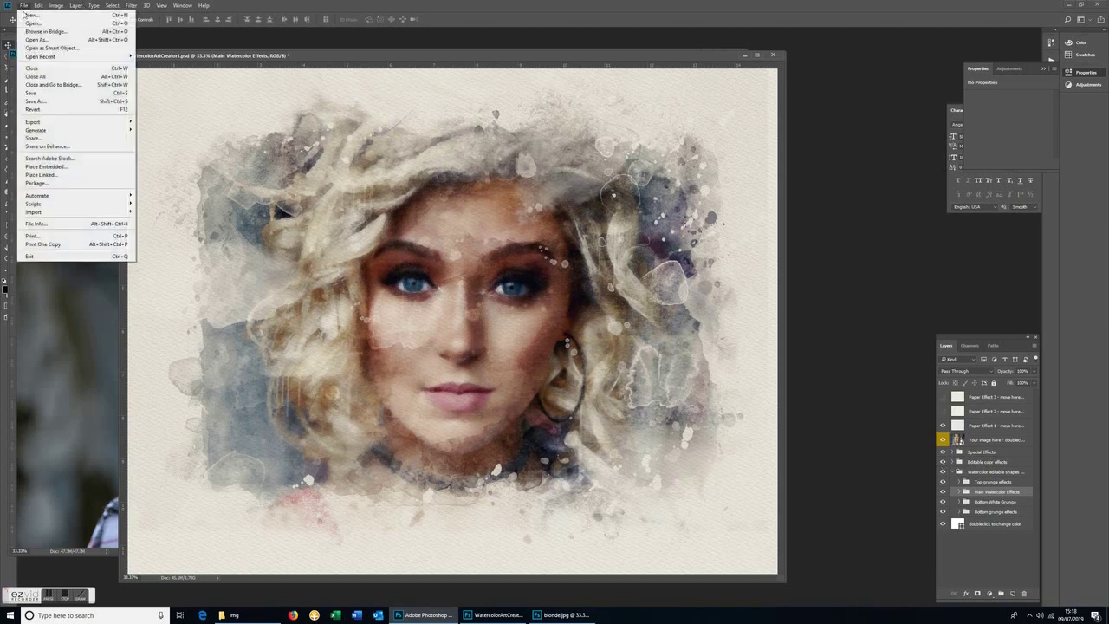
{"action": "left_click", "coordinate": [51, 102]}
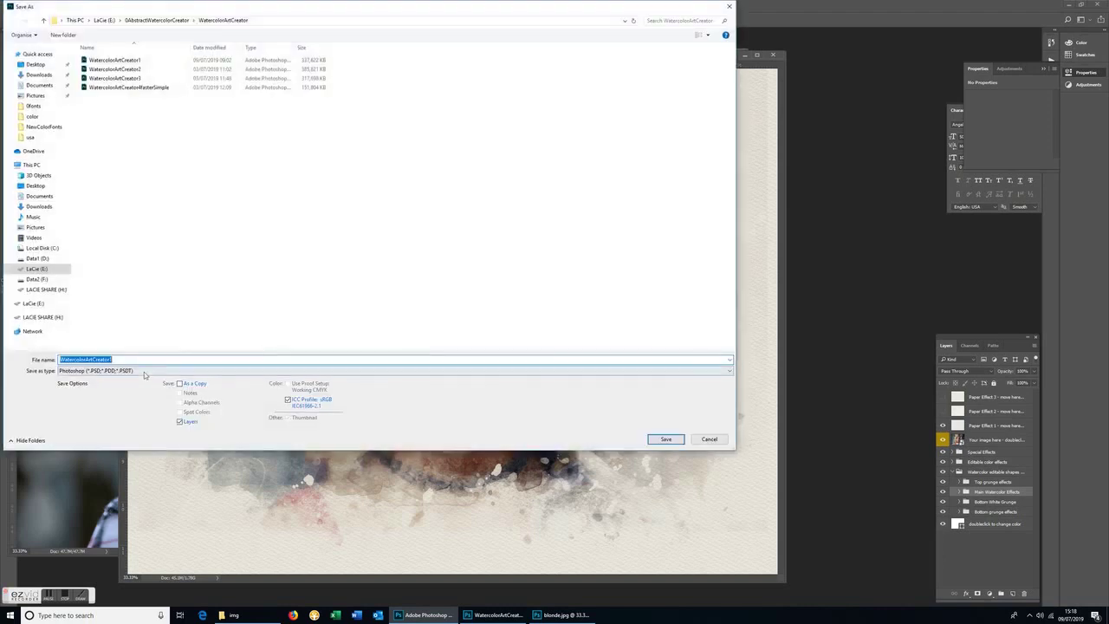
{"action": "left_click", "coordinate": [144, 371]}
{"action": "left_click", "coordinate": [291, 436]}
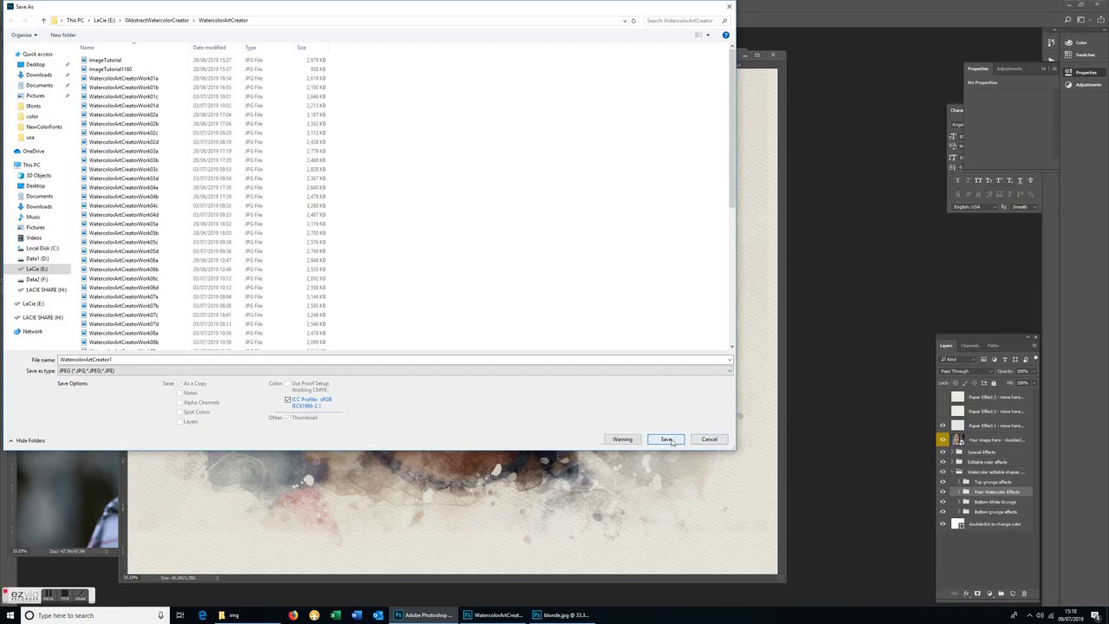
{"action": "double_click", "coordinate": [130, 360]}
{"action": "left_click", "coordinate": [131, 359]}
{"action": "type", "text": "ew"}
{"action": "left_click", "coordinate": [665, 438]}
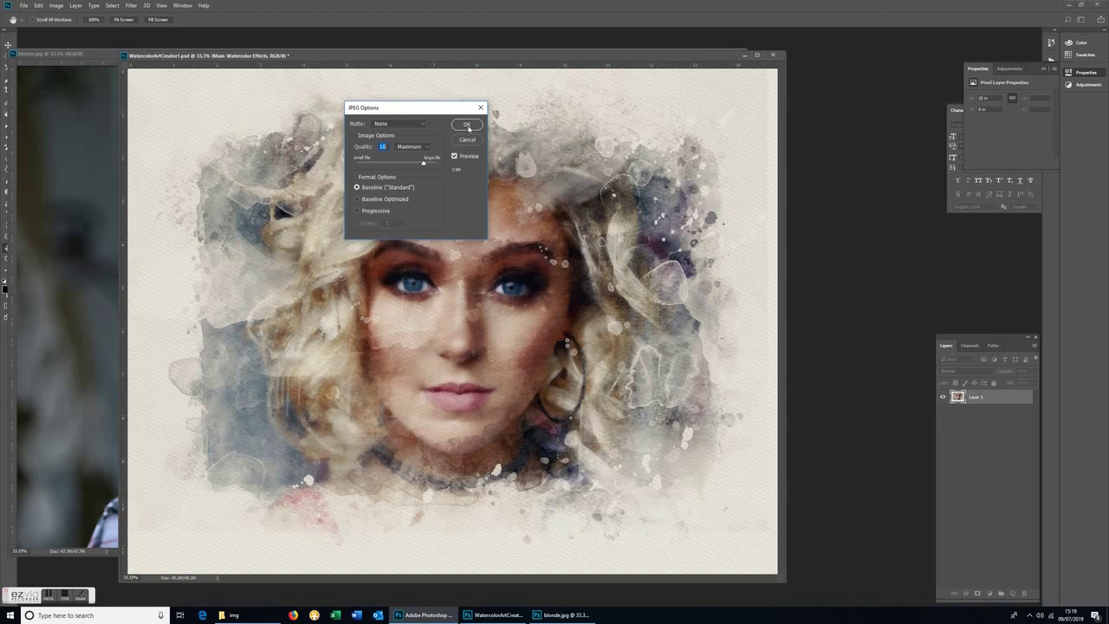
{"action": "left_click", "coordinate": [468, 125]}
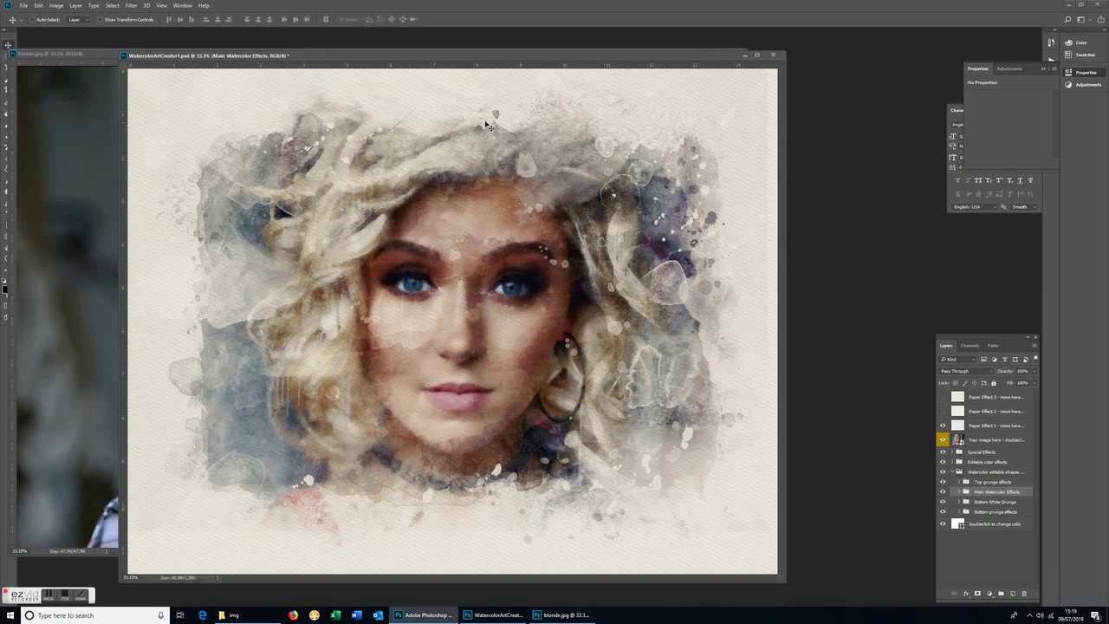
Step: Close the WatercolorArtCreator1.psd template without saving its changes, and move the blonde.jpg window toward the middle of the workspace
{"action": "left_click", "coordinate": [776, 56]}
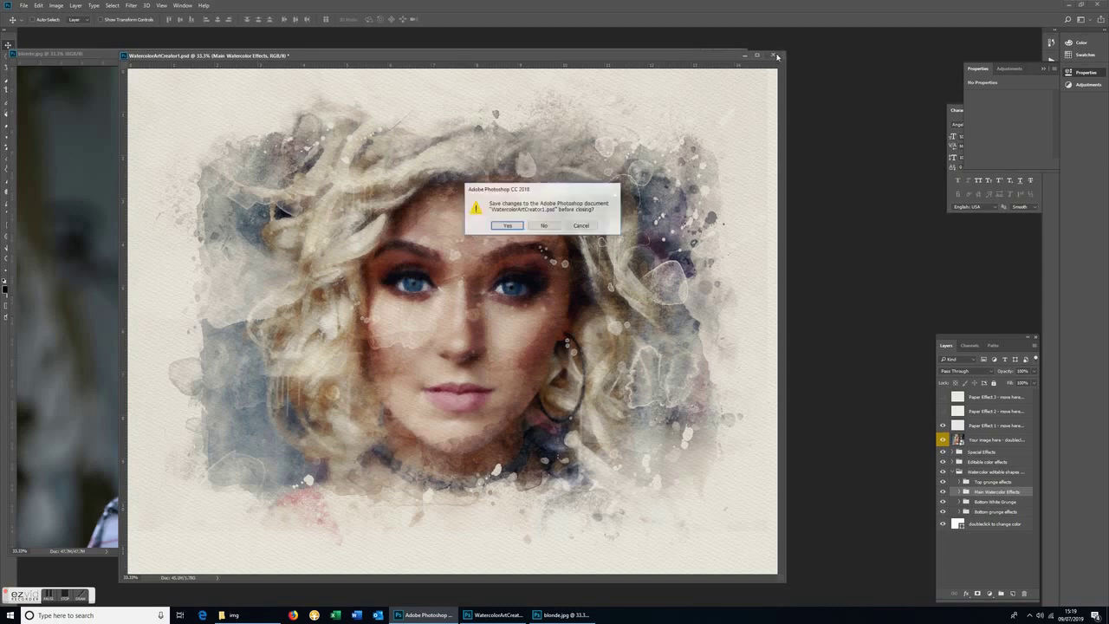
{"action": "left_click", "coordinate": [542, 227]}
{"action": "left_click_drag", "start_coordinate": [334, 58], "coordinate": [415, 65]}
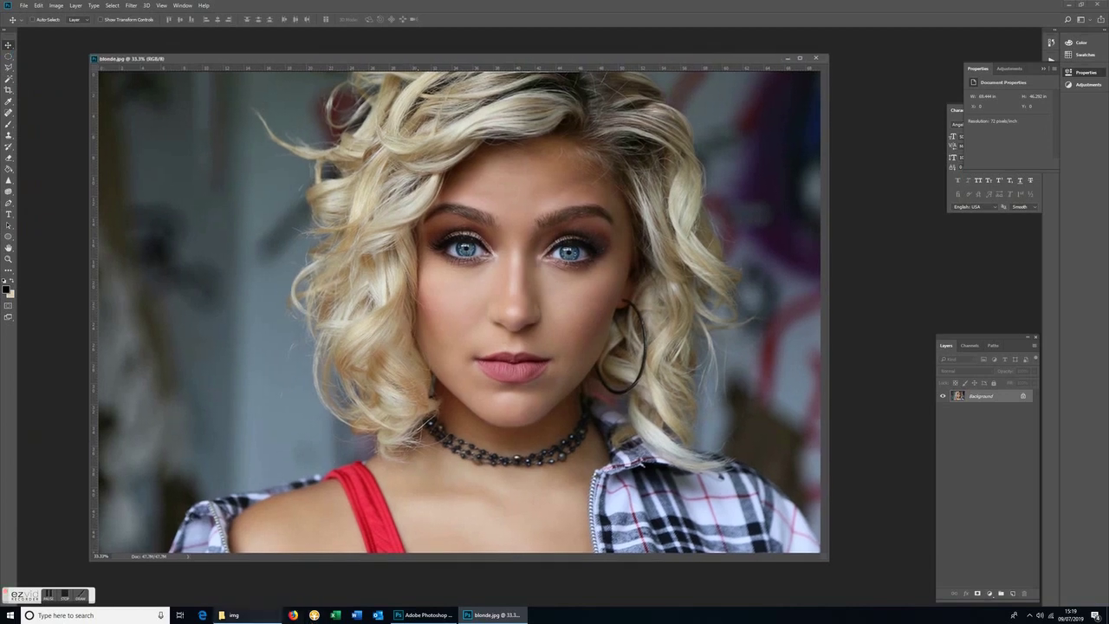
Step: In File Explorer, go to the WatercolorArtCreator folder and open the saved WatercolorArtCreator1newart JPEG in Photoshop
{"action": "left_click", "coordinate": [251, 619]}
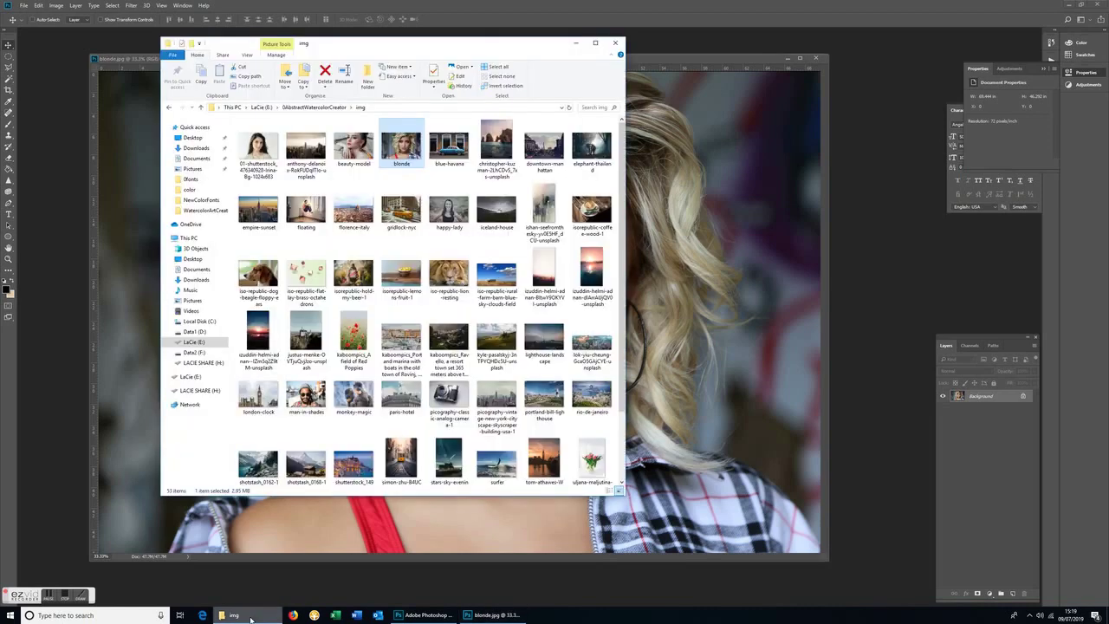
{"action": "left_click", "coordinate": [170, 107]}
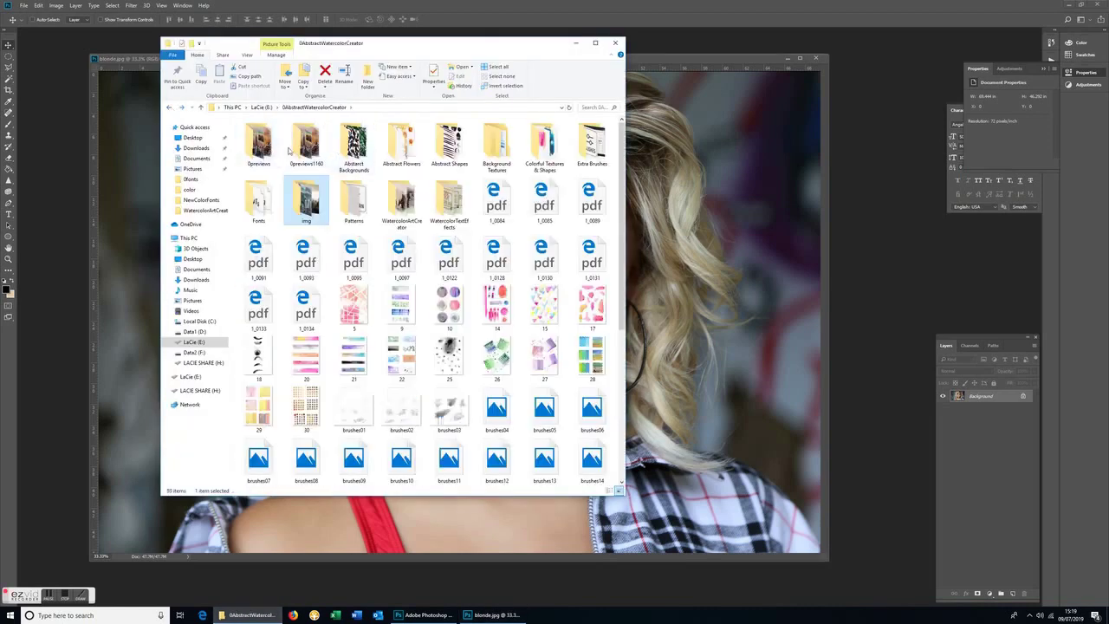
{"action": "double_click", "coordinate": [411, 211]}
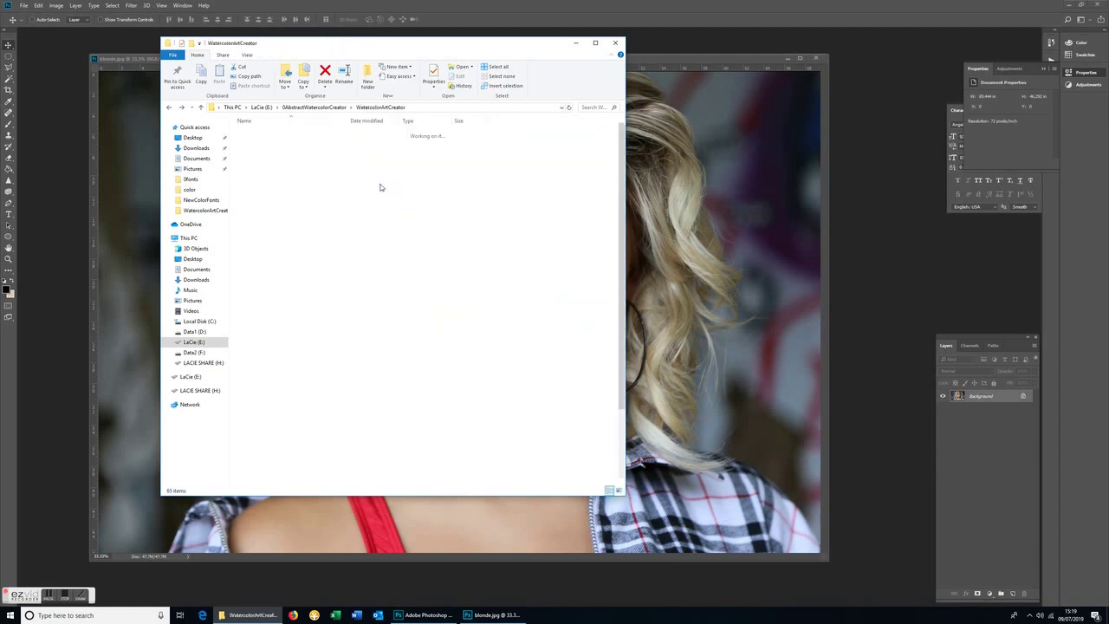
{"action": "left_click", "coordinate": [405, 146]}
{"action": "left_click_drag", "start_coordinate": [404, 146], "coordinate": [64, 266]}
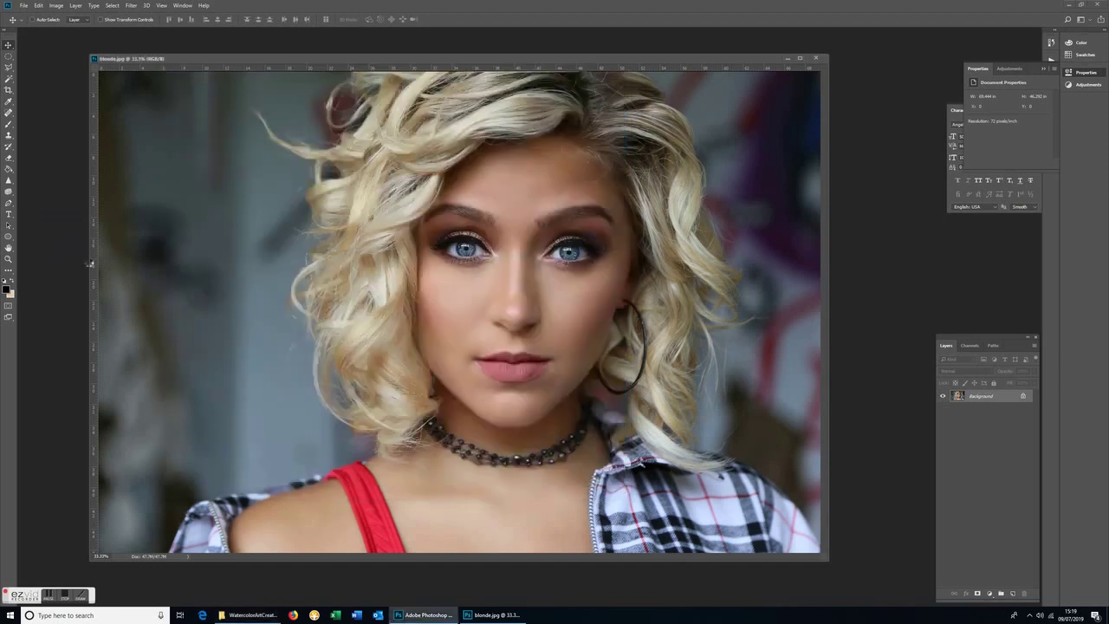
Step: Float the saved artwork's window and copy the original blonde.jpg portrait into it as a layer above the watercolor
{"action": "left_click_drag", "start_coordinate": [73, 34], "coordinate": [407, 99]}
{"action": "left_click", "coordinate": [431, 134]}
{"action": "left_click_drag", "start_coordinate": [485, 250], "coordinate": [83, 395]}
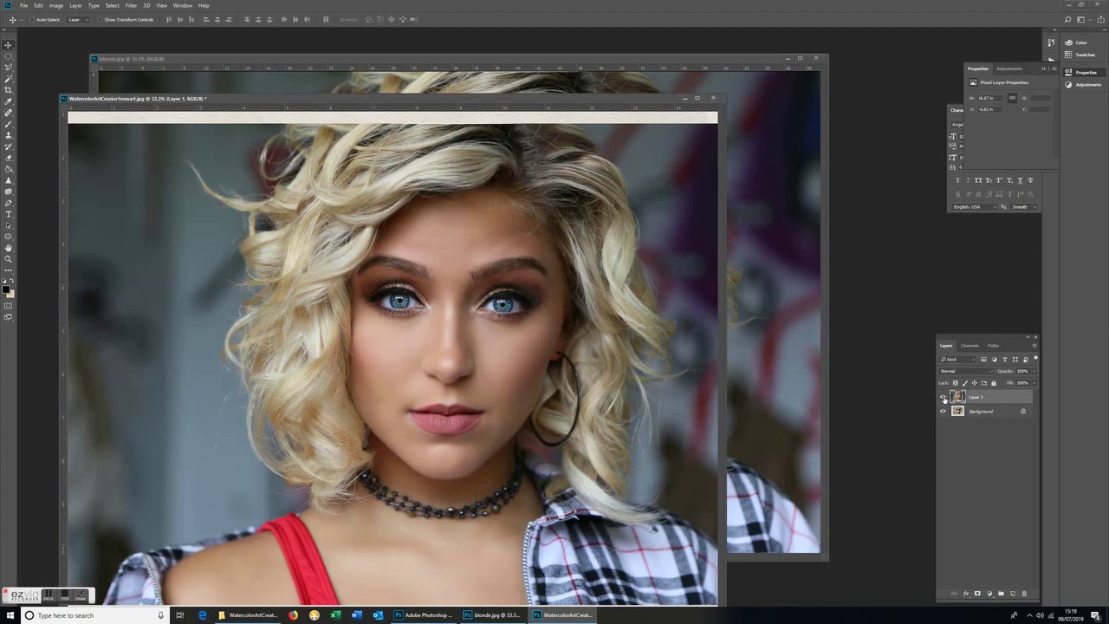
Step: Compare the original portrait with the watercolor result by toggling the photo layer's visibility, leaving it hidden
{"action": "left_click", "coordinate": [944, 397]}
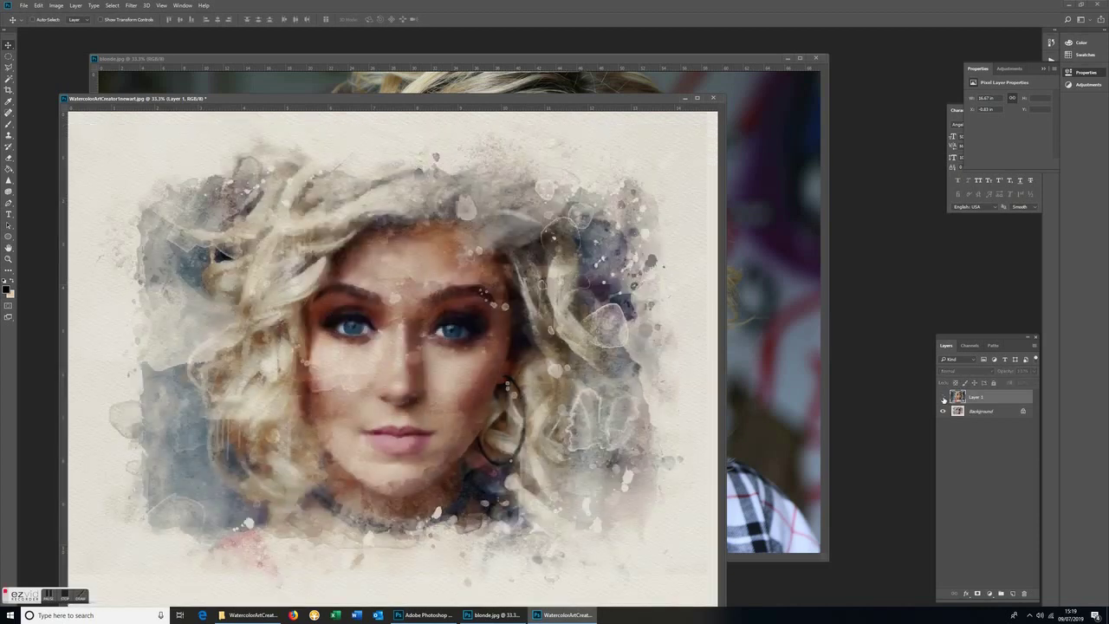
{"action": "left_click", "coordinate": [943, 397]}
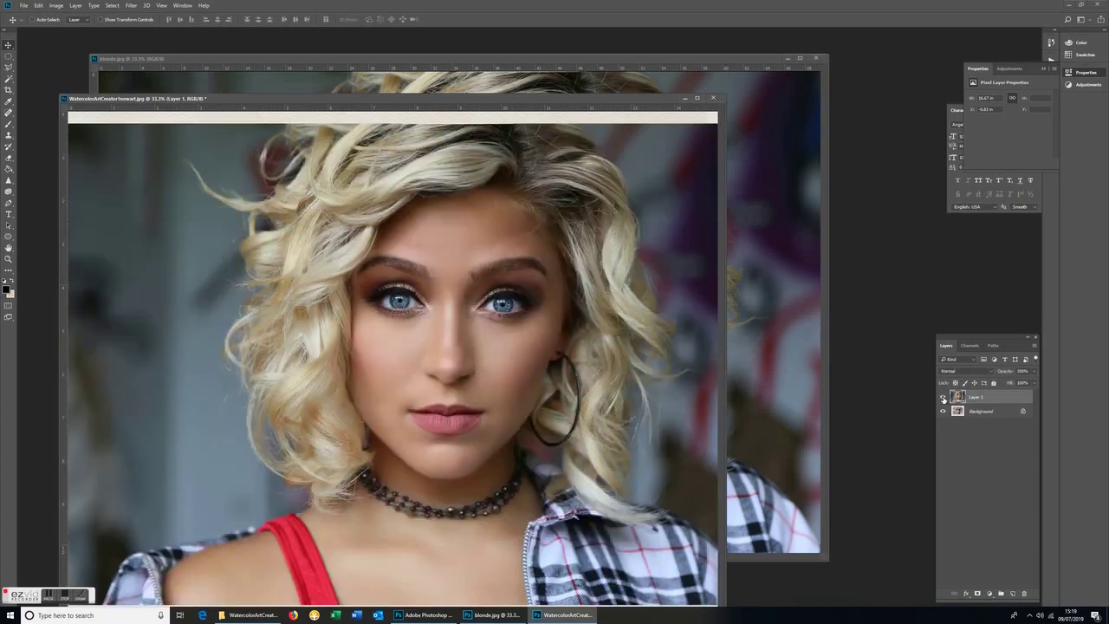
{"action": "left_click", "coordinate": [944, 397]}
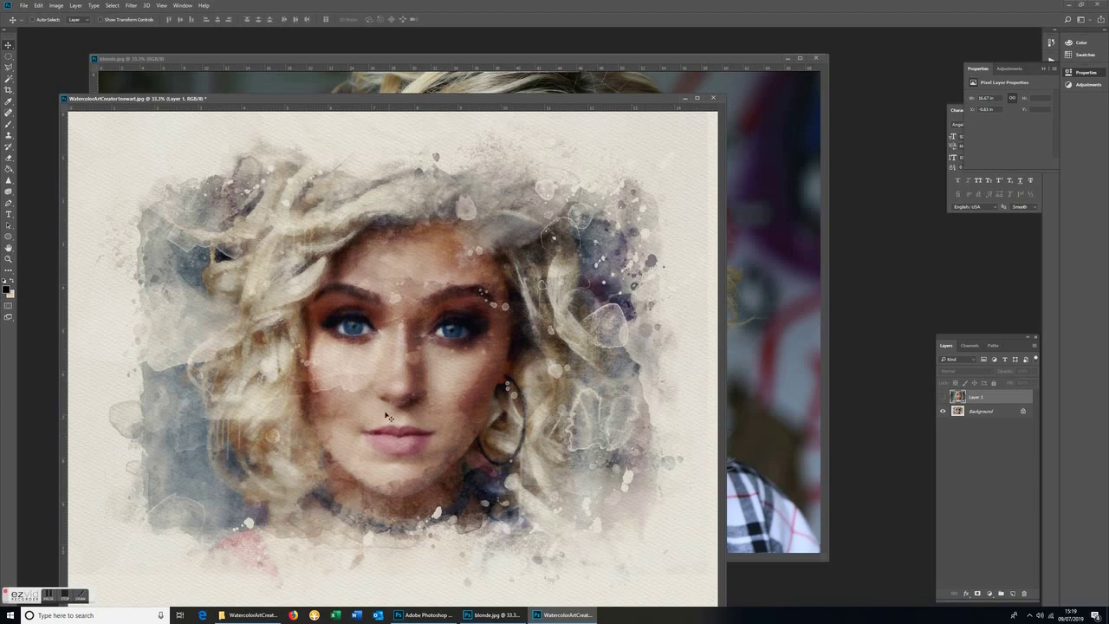